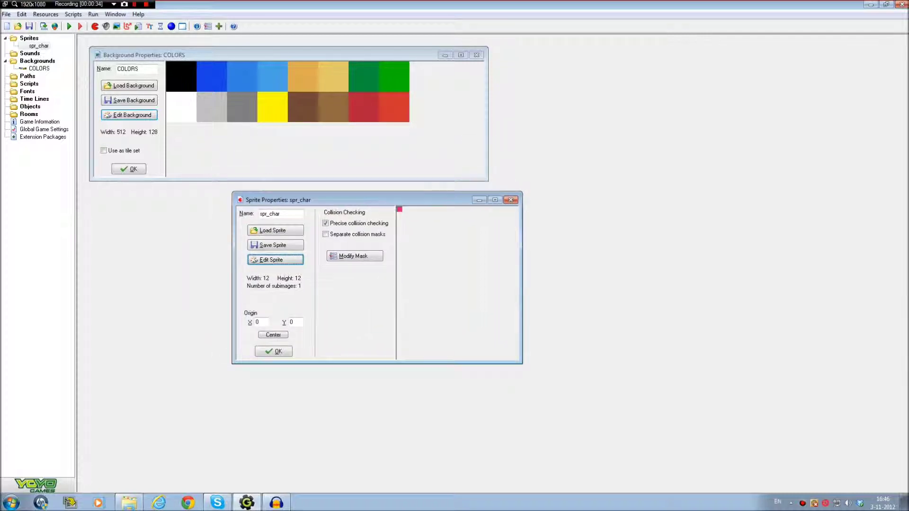
- Sample crimson as the left colour and orange-red as the right colour from the COLORS background, and close its image editor
click(135, 115)
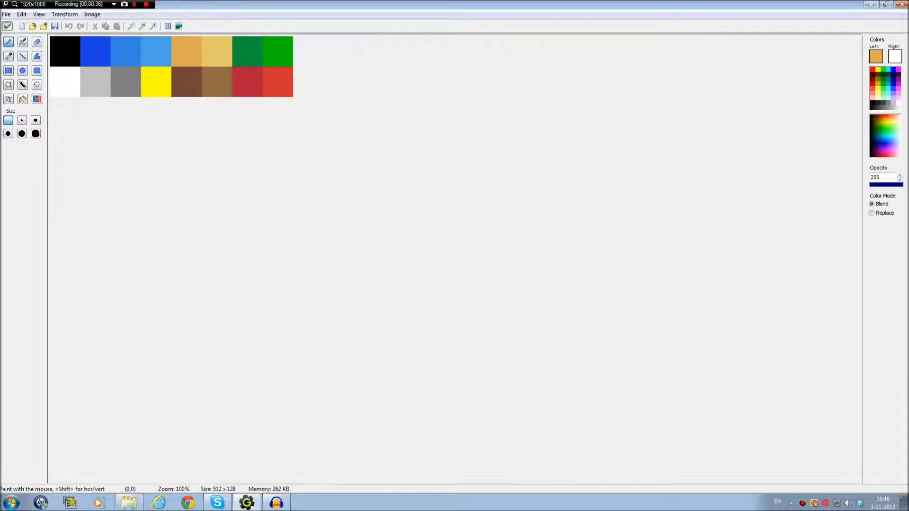
scroll(235, 145, up, 3)
scroll(235, 145, down, 2)
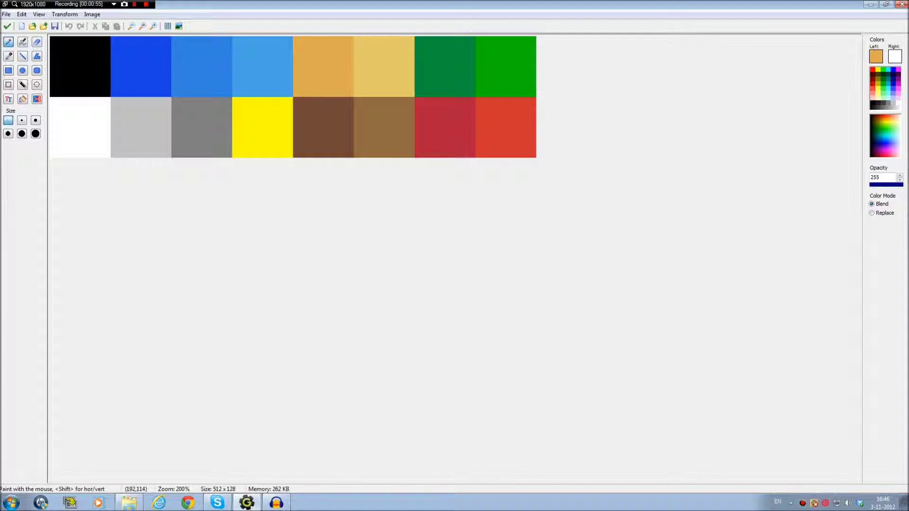
ctrl+click(77, 94)
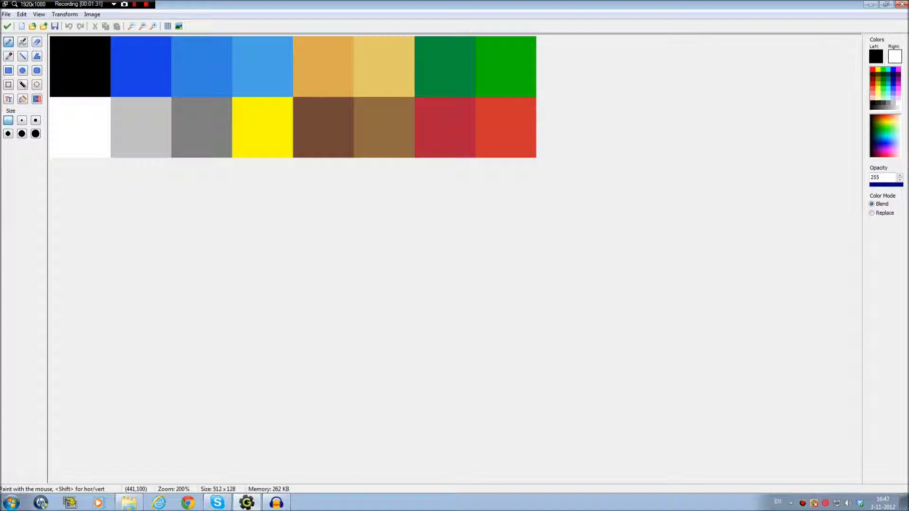
key(k)
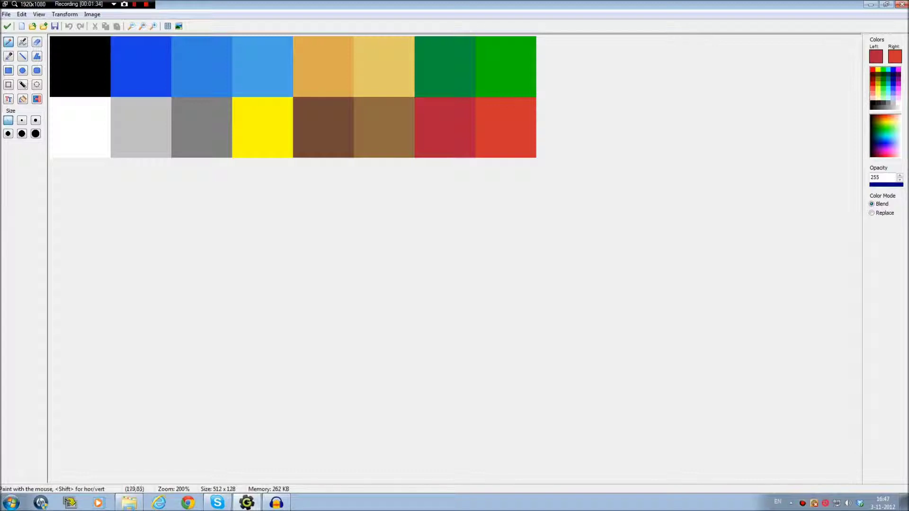
click(7, 26)
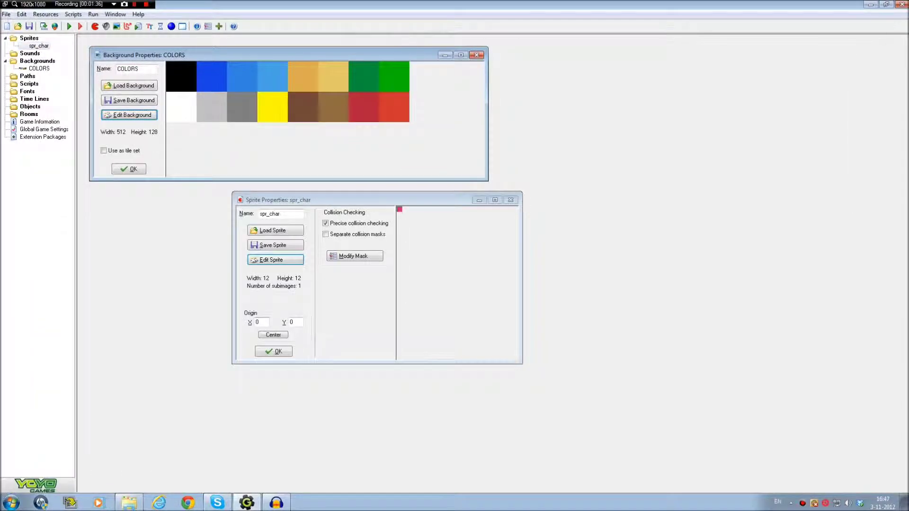
- Open the spr_char sprite for editing with the Line tool active and the grid shown
click(275, 260)
click(588, 90)
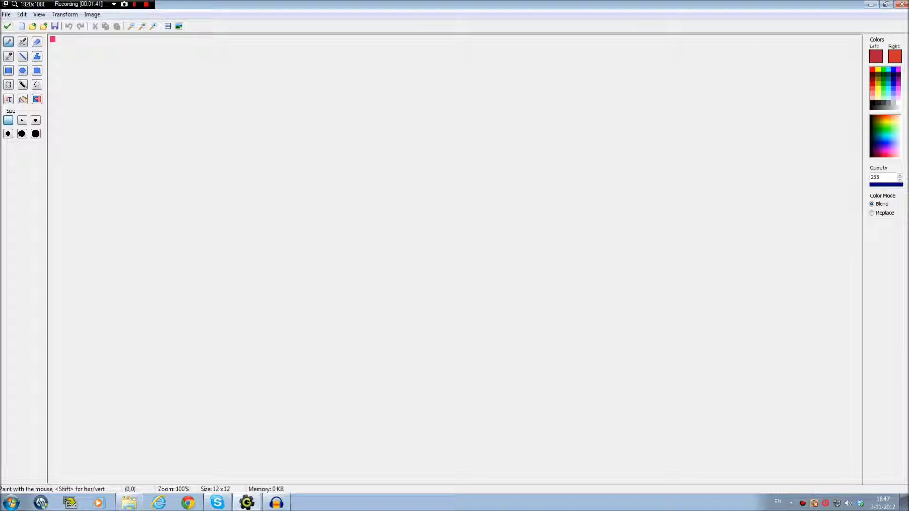
scroll(221, 207, up, 15)
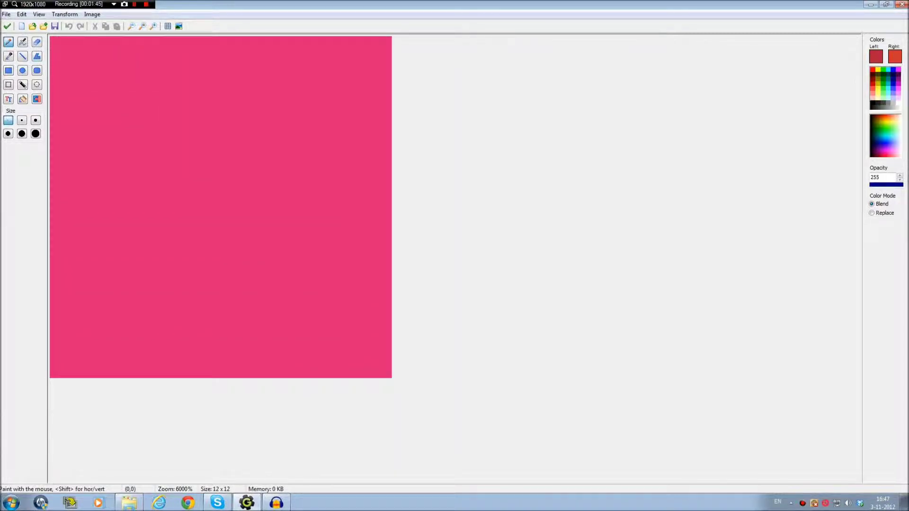
click(22, 56)
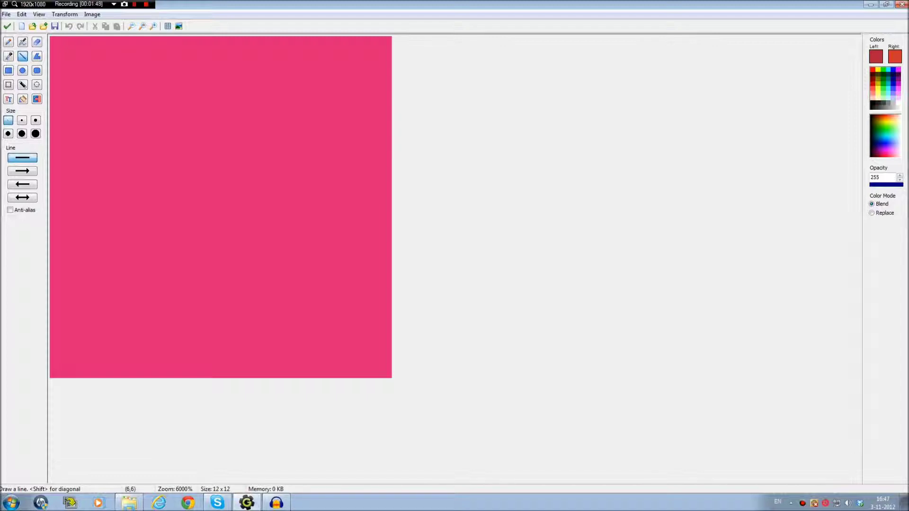
click(168, 26)
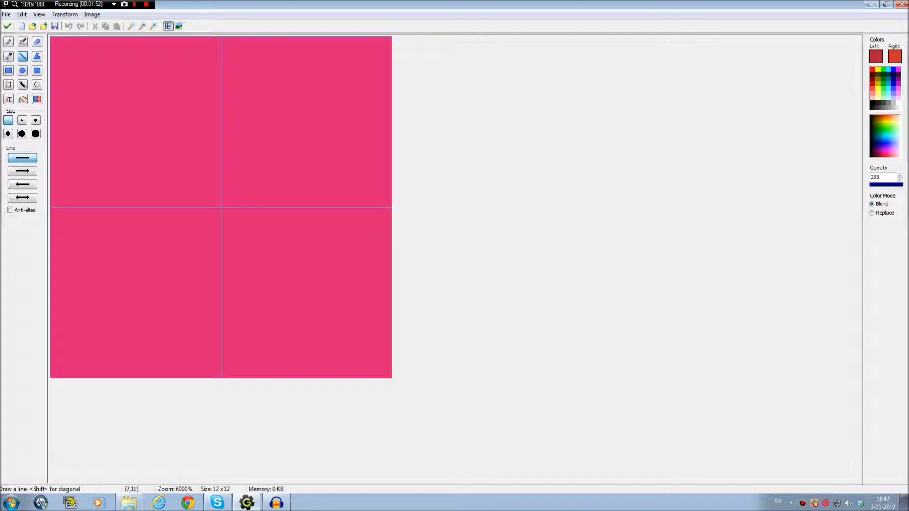
- Place crimson, orange-red and black reference pixels stacked upward from the sprite's lower-right corner
click(378, 364)
right_click(378, 336)
click(873, 103)
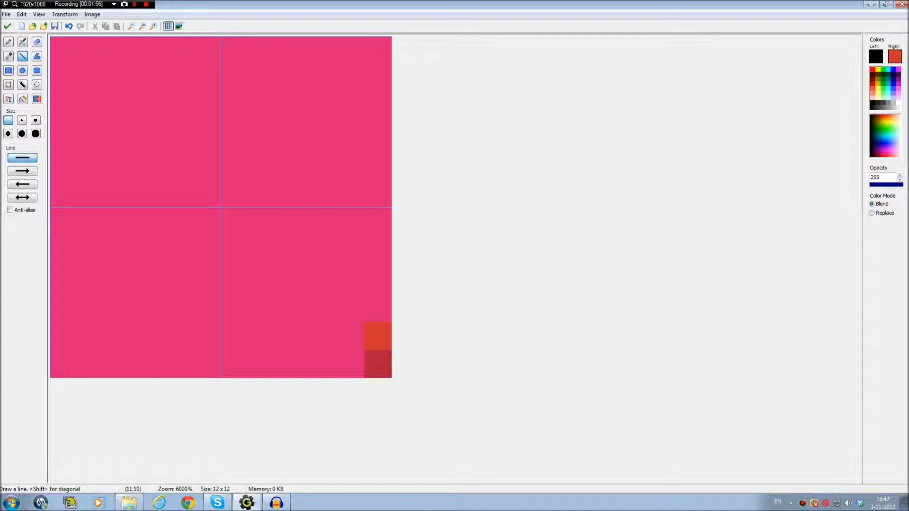
click(378, 308)
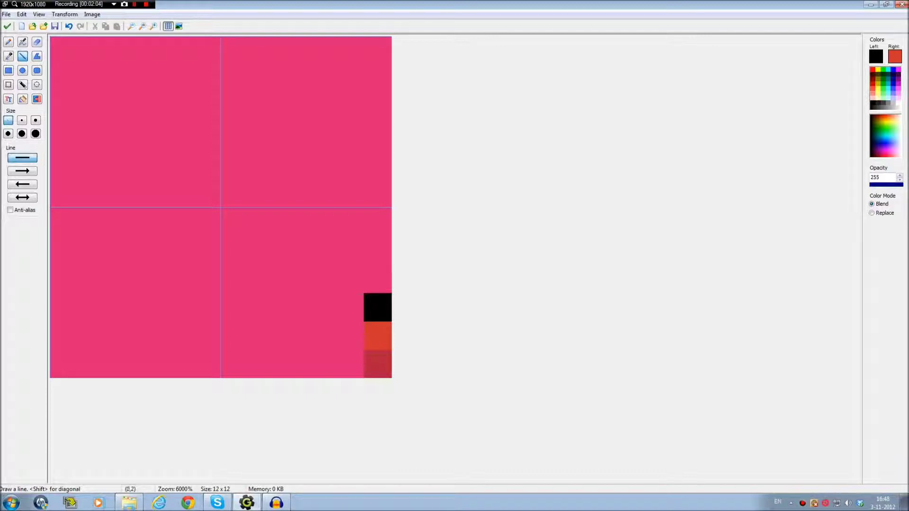
- Set the transparency background to a muted blue with red 82, green 151 and blue 173
click(6, 15)
mouse_move(21, 14)
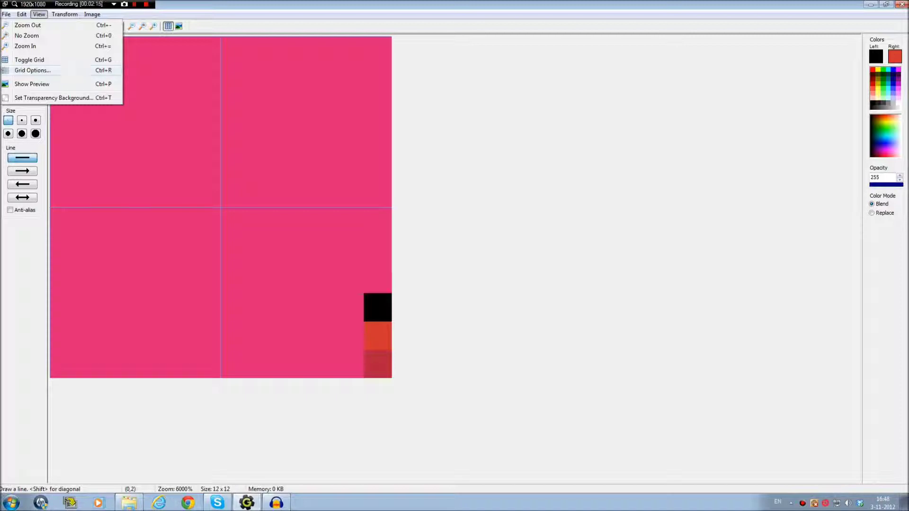
click(53, 98)
click(483, 262)
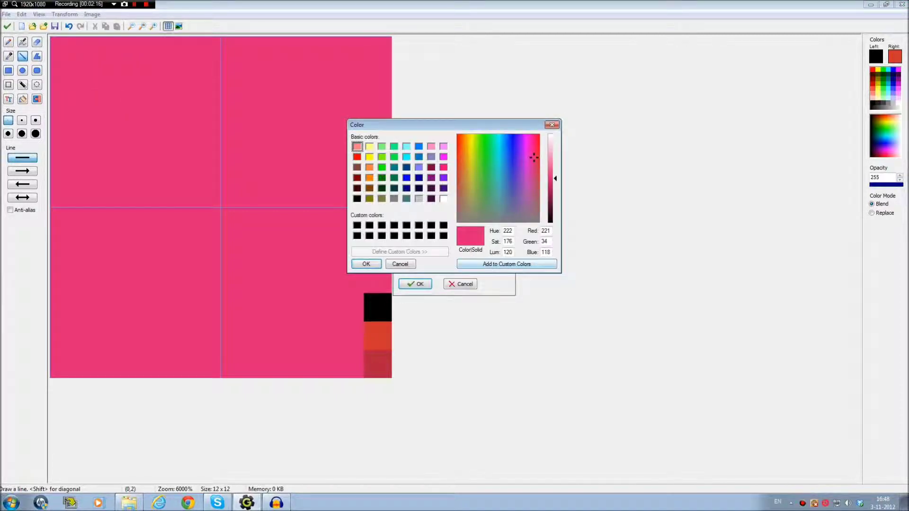
drag(534, 157, 503, 190)
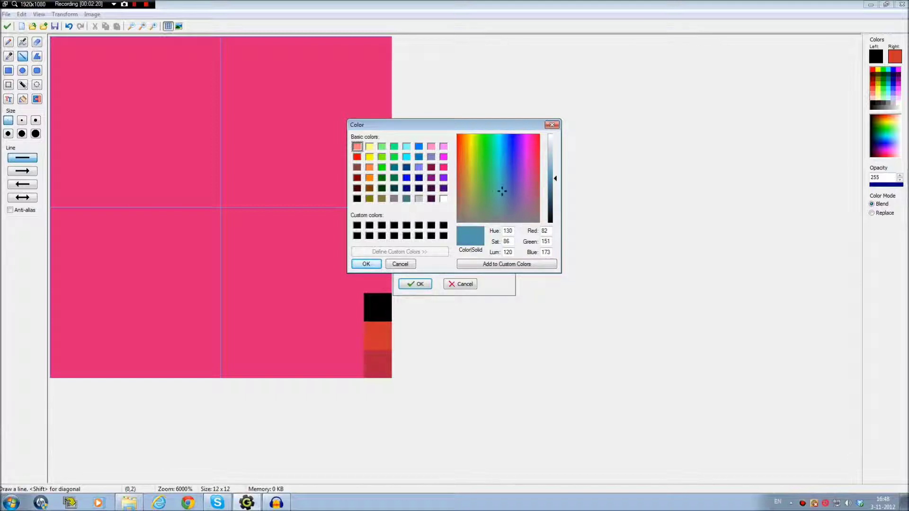
click(366, 264)
click(415, 284)
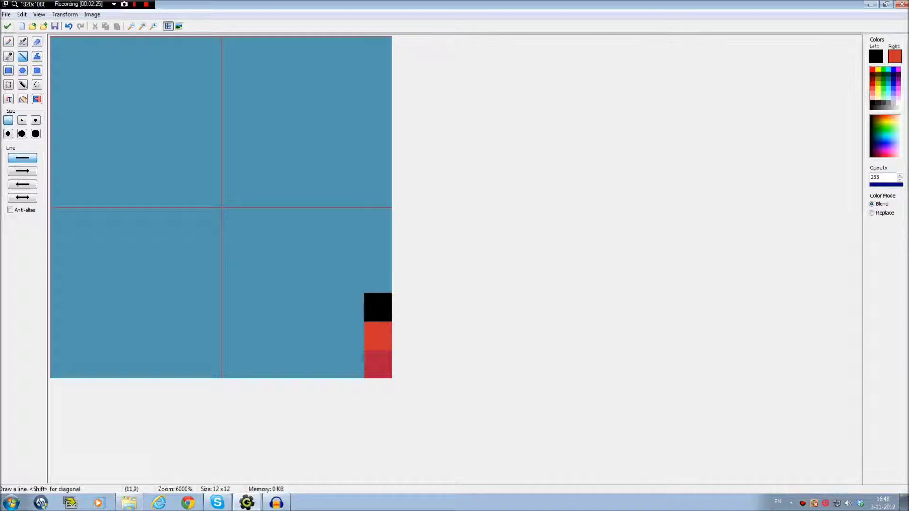
- Draw the character's head, torso and two legs in crimson, with the topmost pixel between the legs filled
ctrl+click(377, 364)
mouse_move(235, 136)
mouse_down()
mouse_move(235, 165)
mouse_move(235, 52)
mouse_move(264, 108)
mouse_move(263, 136)
mouse_move(235, 108)
mouse_move(234, 80)
mouse_move(206, 80)
mouse_move(207, 137)
mouse_move(178, 108)
mouse_move(178, 136)
mouse_up()
mouse_move(206, 164)
mouse_down()
mouse_move(150, 165)
mouse_move(150, 250)
mouse_move(179, 222)
mouse_move(178, 250)
mouse_move(207, 222)
mouse_move(206, 250)
mouse_up()
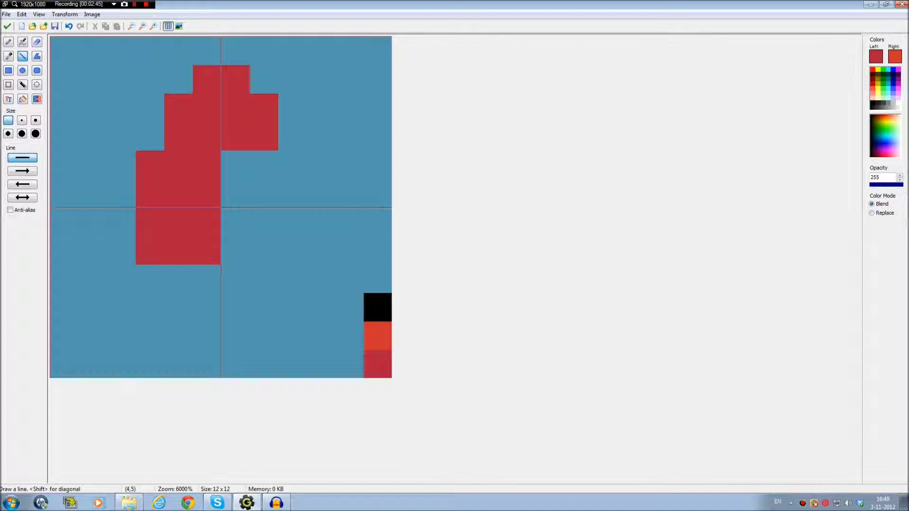
drag(149, 278, 150, 363)
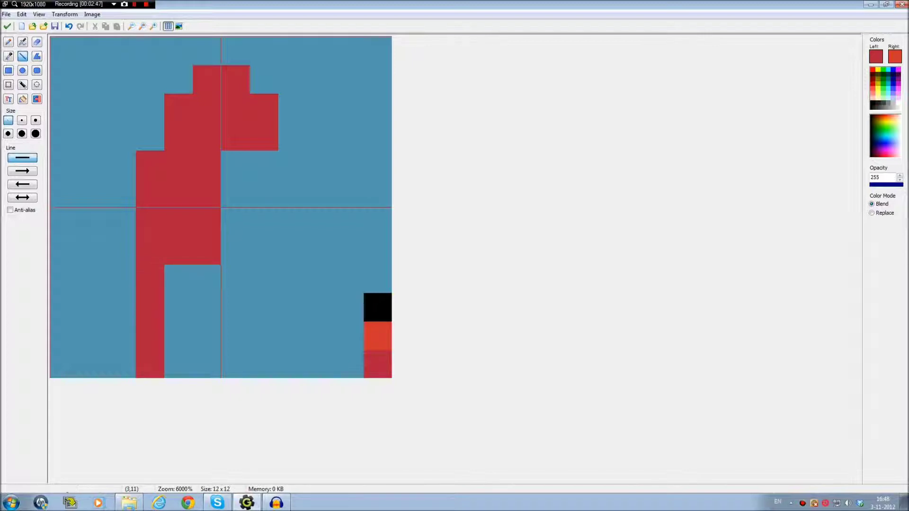
drag(206, 278, 206, 364)
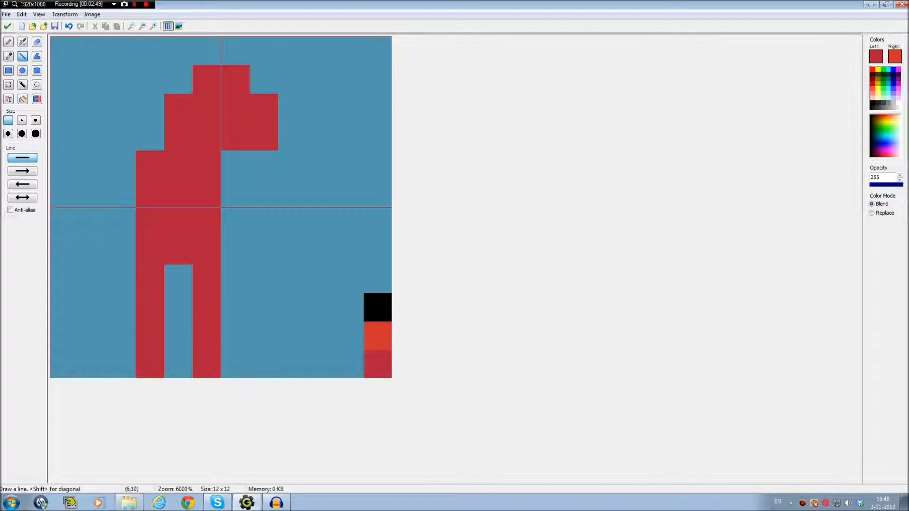
click(177, 278)
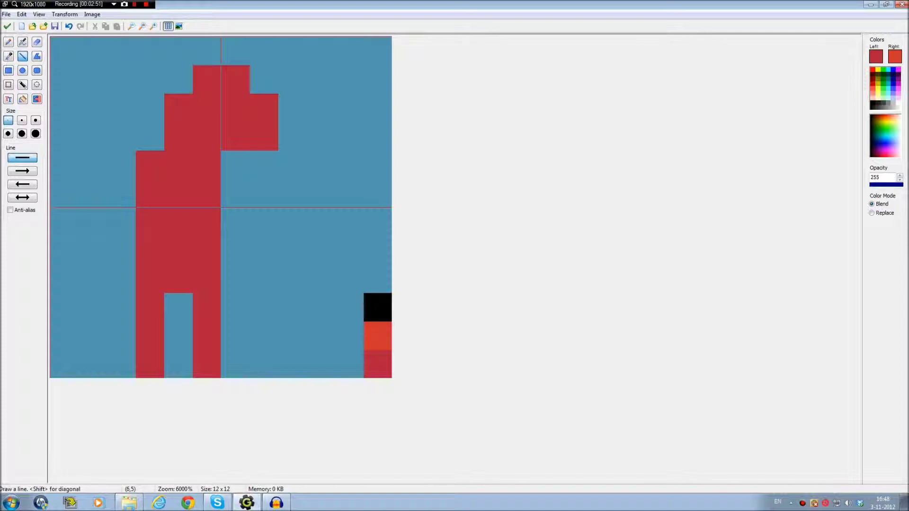
- Fill the gap between the character's legs with black and undo the black line across the feet
ctrl+click(377, 307)
drag(179, 307, 178, 363)
drag(121, 364, 235, 364)
key(k)
key(ctrl+z)
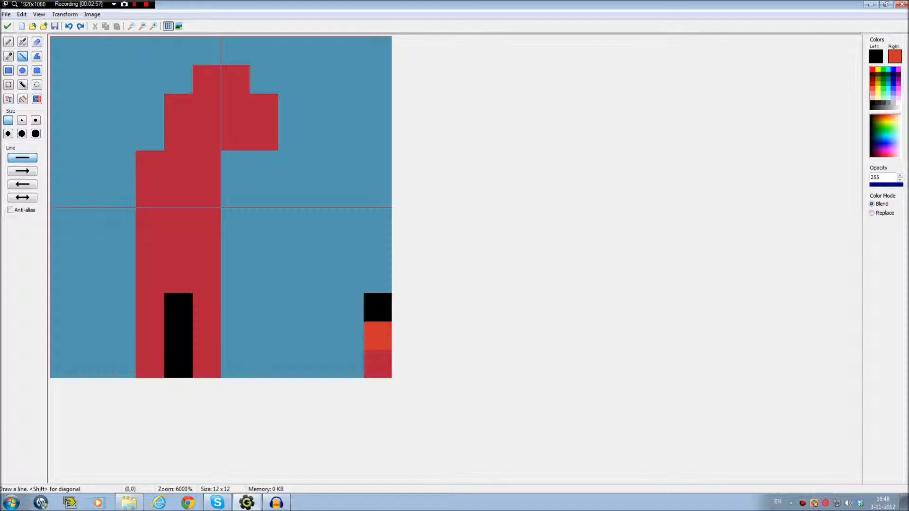
click(8, 85)
drag(93, 51, 270, 356)
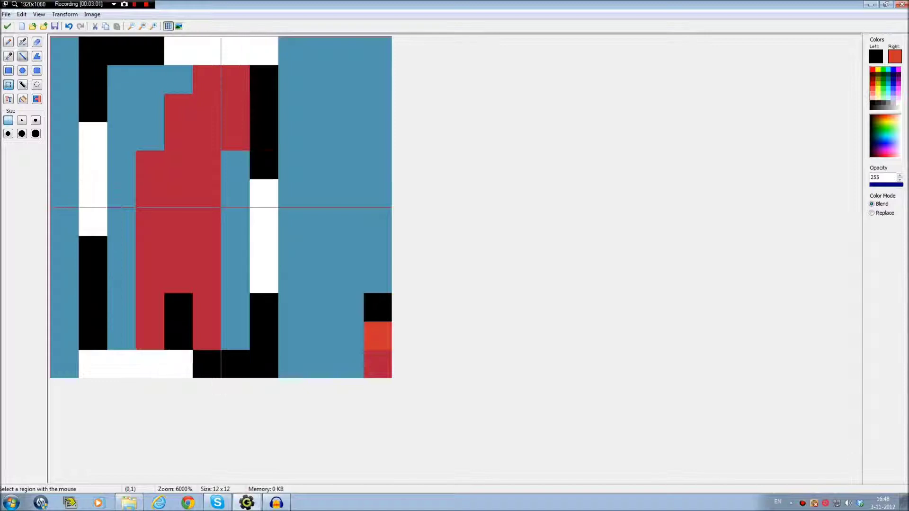
key(l)
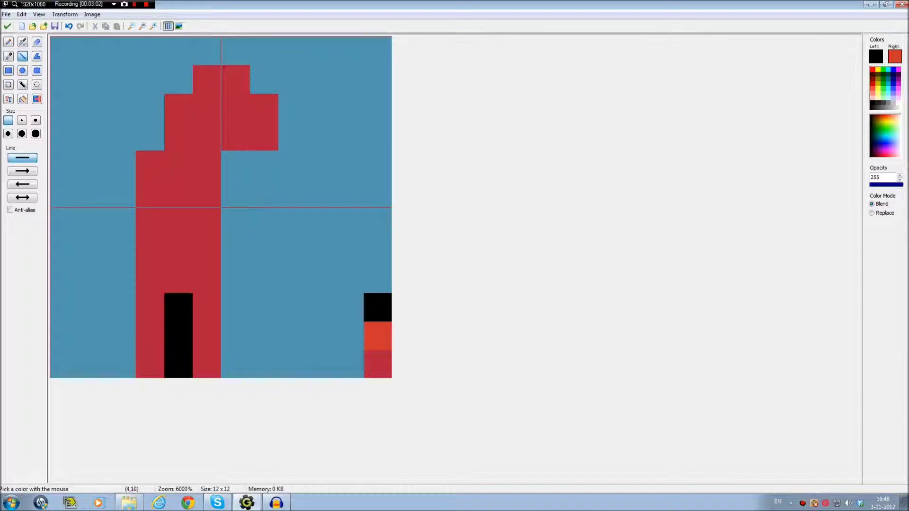
- Outline the whole character in black and add a one-pixel black eye to its head
mouse_move(149, 363)
mouse_down()
mouse_move(235, 363)
mouse_move(263, 192)
mouse_move(235, 164)
mouse_move(291, 165)
mouse_move(291, 80)
mouse_move(263, 78)
mouse_move(234, 50)
mouse_move(177, 50)
mouse_move(149, 78)
mouse_move(149, 135)
mouse_move(121, 135)
mouse_move(121, 363)
mouse_up()
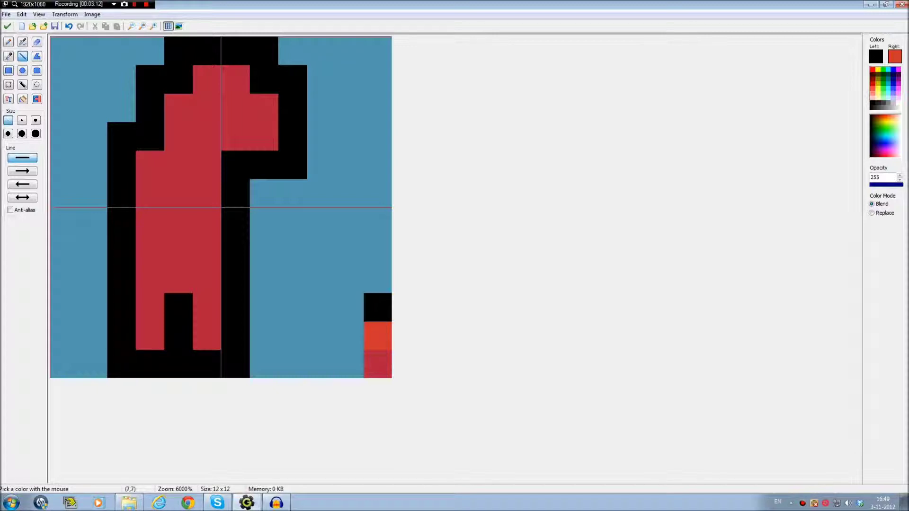
ctrl+click(378, 336)
click(207, 108)
key(ctrl+z)
ctrl+click(377, 308)
click(207, 108)
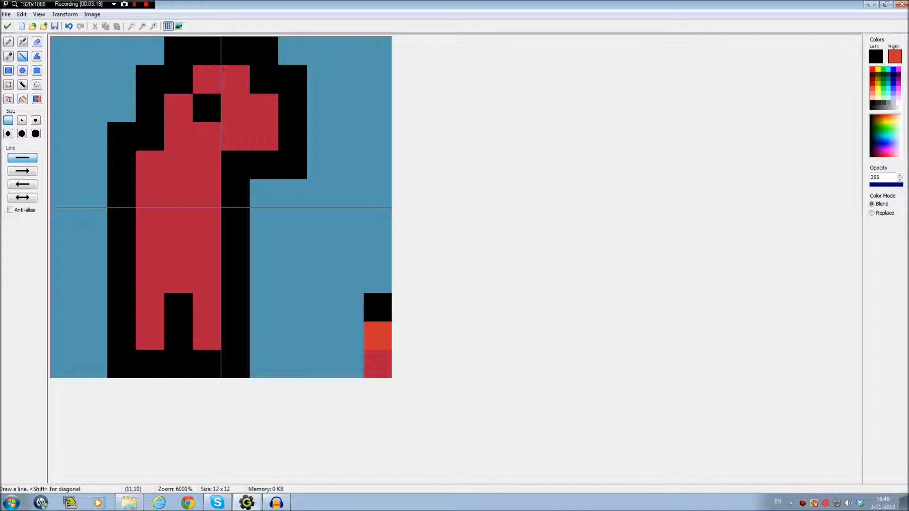
- Enlarge the head with crimson pixels at both upper corners and along its lower edge, and extend the black outline around it
key(k)
click(378, 365)
click(178, 79)
click(263, 79)
click(264, 165)
click(235, 165)
key(k)
click(292, 165)
drag(292, 193, 264, 192)
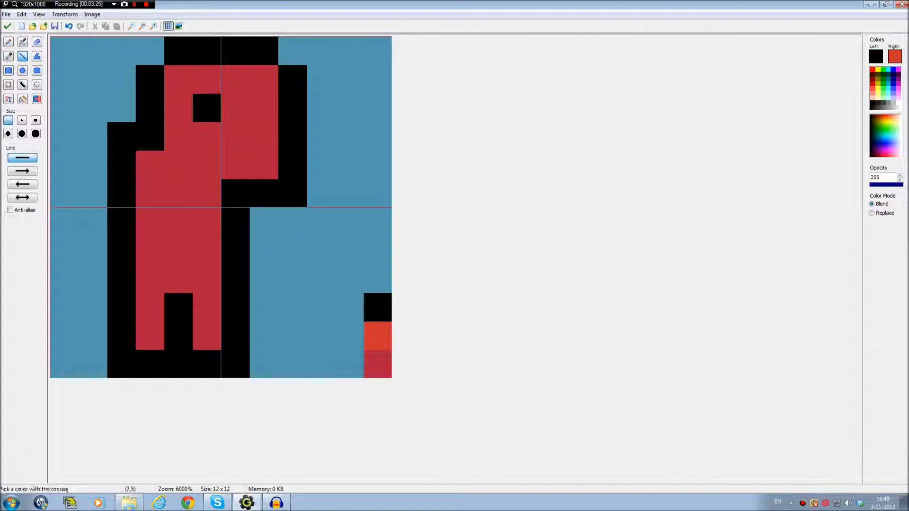
- Blacken the head's lower-right corner pixel, and try black upper corners before restoring them to crimson
click(264, 165)
click(178, 79)
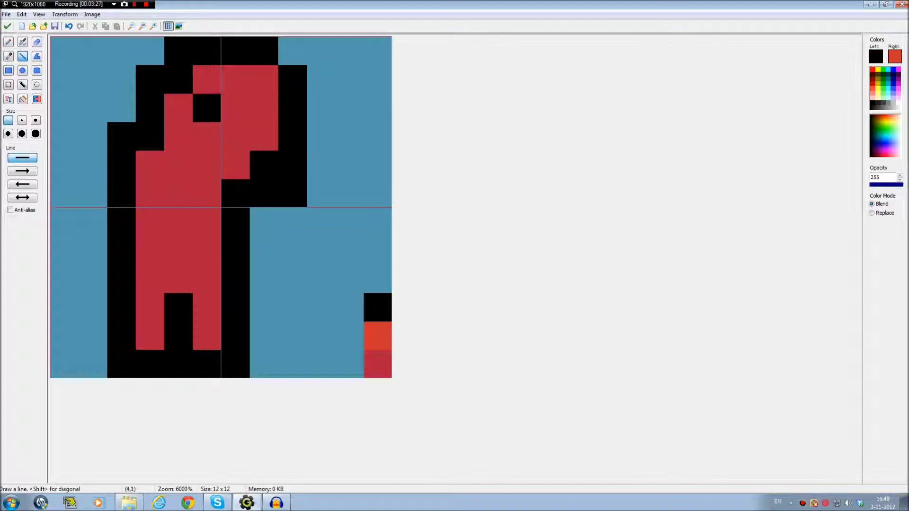
click(264, 80)
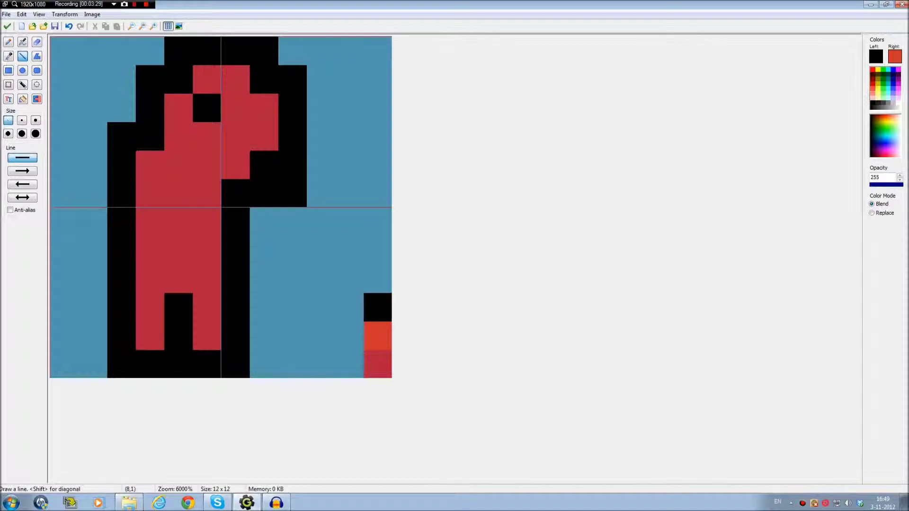
ctrl+click(206, 79)
click(178, 80)
click(263, 79)
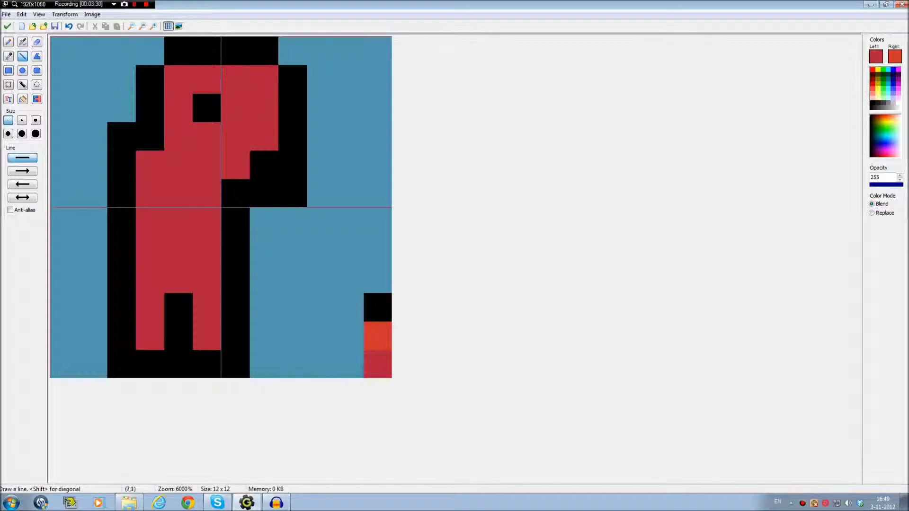
- Narrow the head by painting its rightmost crimson column and the lowest crimson pixel beneath it black
click(207, 51)
key(ctrl+z)
ctrl+click(292, 136)
drag(264, 80, 264, 137)
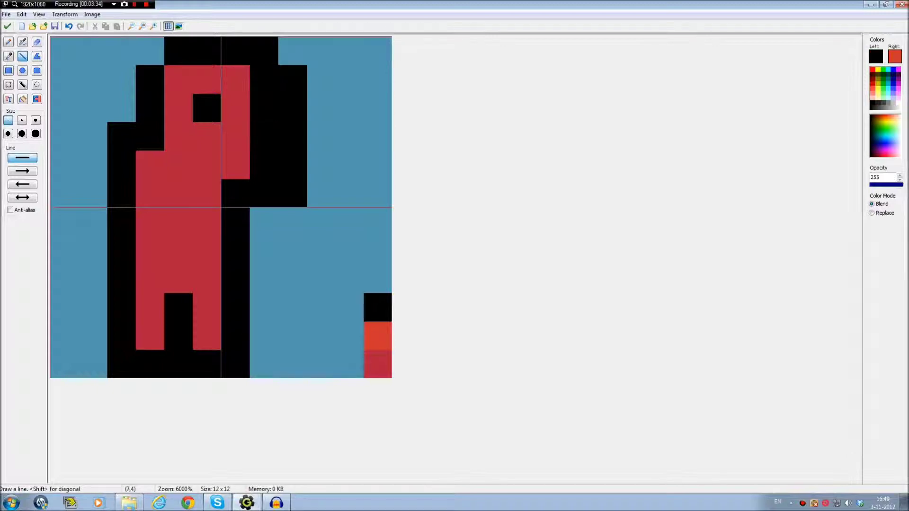
click(236, 165)
- Erase the surplus black column right of the head and the extra pixel below it, using Replace mode at opacity 0
click(871, 185)
click(872, 213)
drag(293, 80, 292, 193)
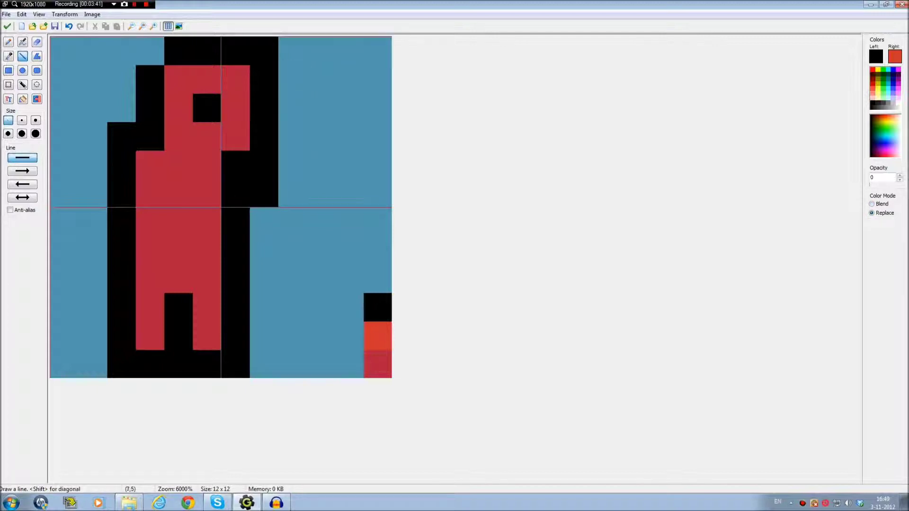
click(264, 193)
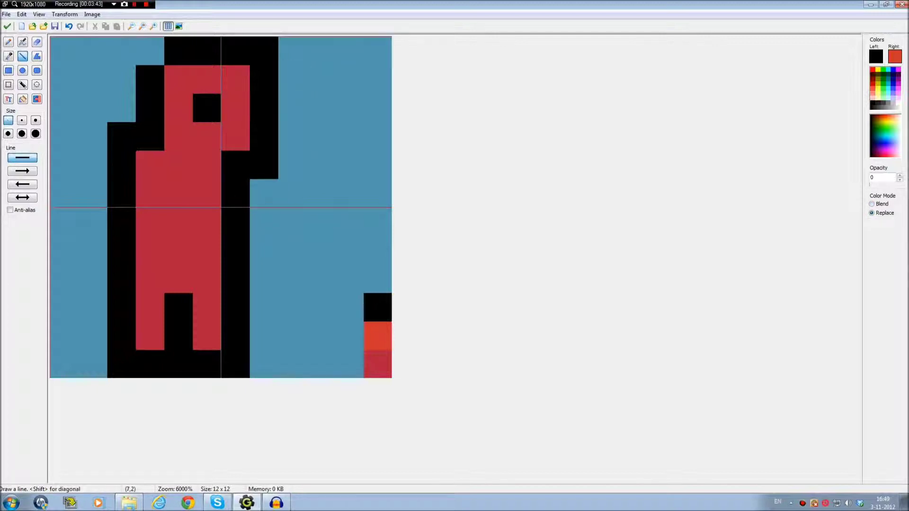
- Try painting the character's torso orange-red and undo the recolouring
ctrl+click(378, 336)
mouse_move(150, 251)
mouse_down()
mouse_move(207, 251)
mouse_move(207, 165)
mouse_up()
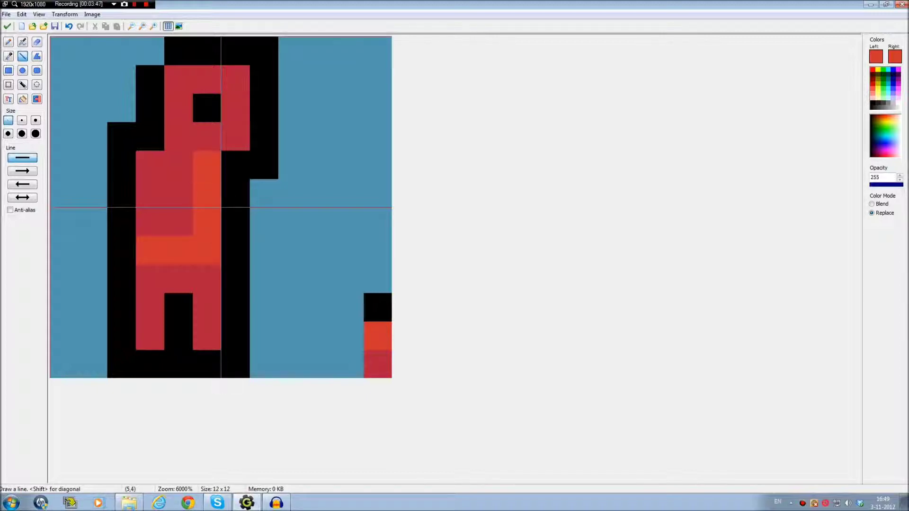
key(ctrl+z)
mouse_move(150, 250)
mouse_down()
mouse_move(150, 165)
mouse_move(179, 221)
mouse_up()
drag(207, 164, 207, 222)
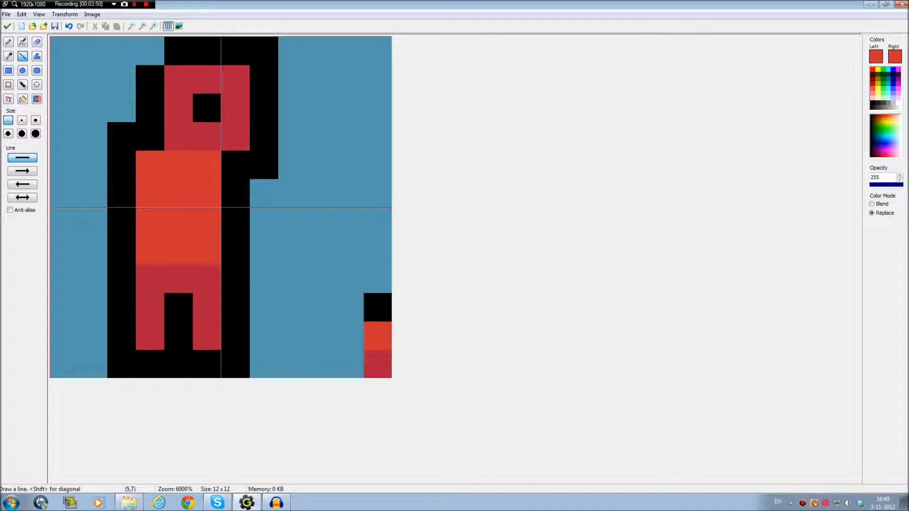
key(ctrl+z)
key(ctrl+z)
key(ctrl+z)
key(ctrl+z)
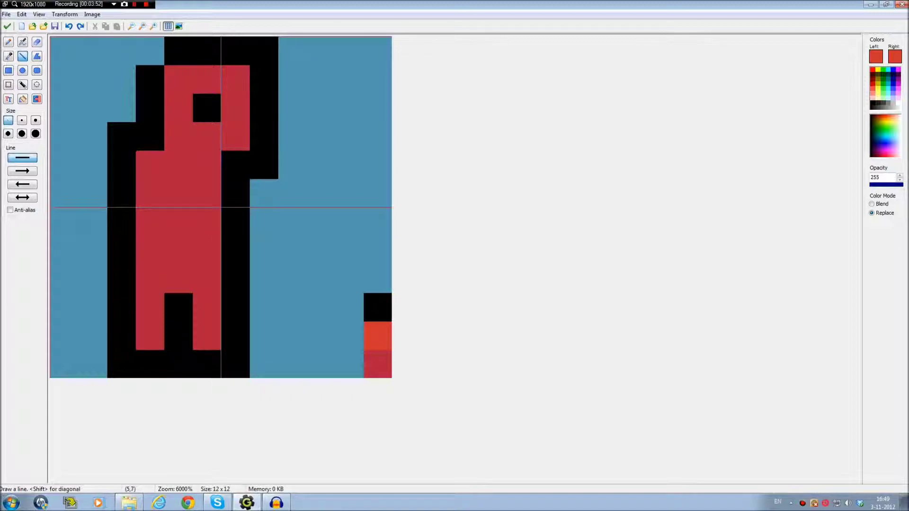
- Select the region containing the whole character and move it one pixel to the right on the canvas
click(8, 84)
drag(64, 51, 264, 364)
drag(207, 335, 235, 335)
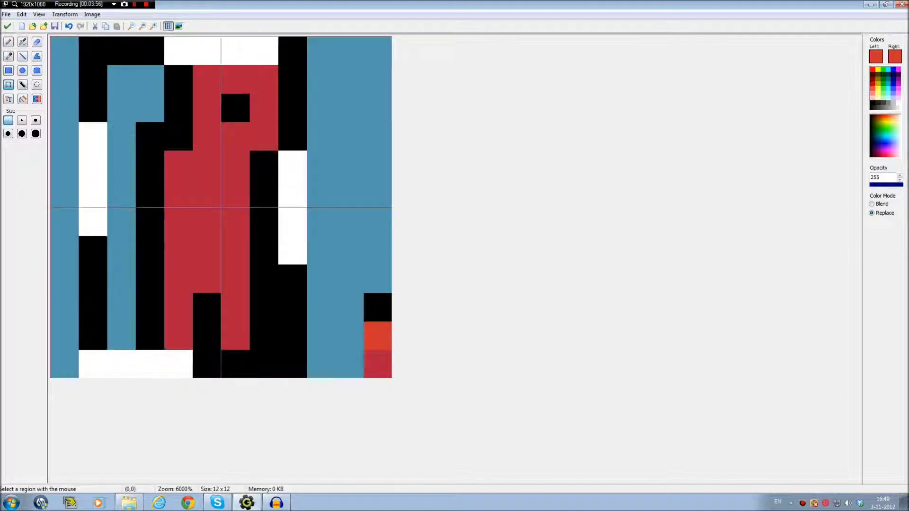
- Add a black pixel at the upper-left corner of the head outline and paint the bottom row beneath both legs crimson
key(l)
ctrl+click(264, 52)
click(179, 50)
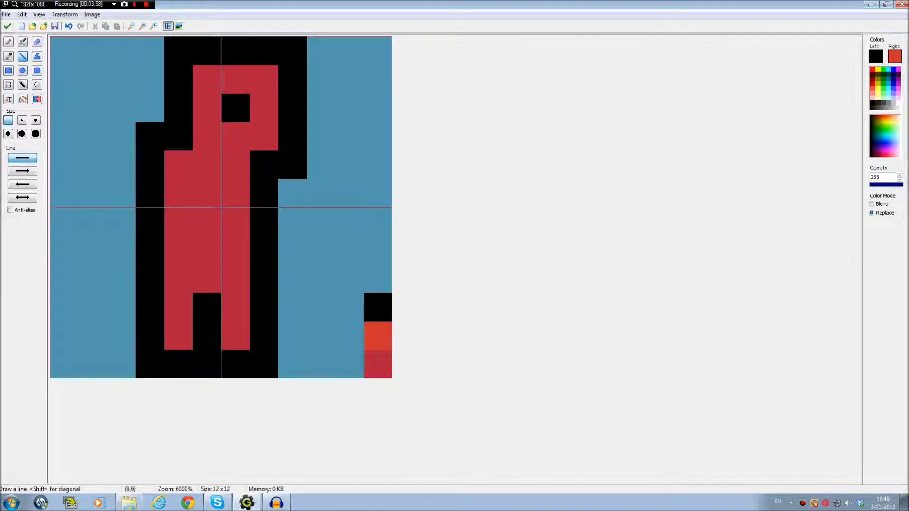
ctrl+click(236, 335)
drag(235, 364, 264, 364)
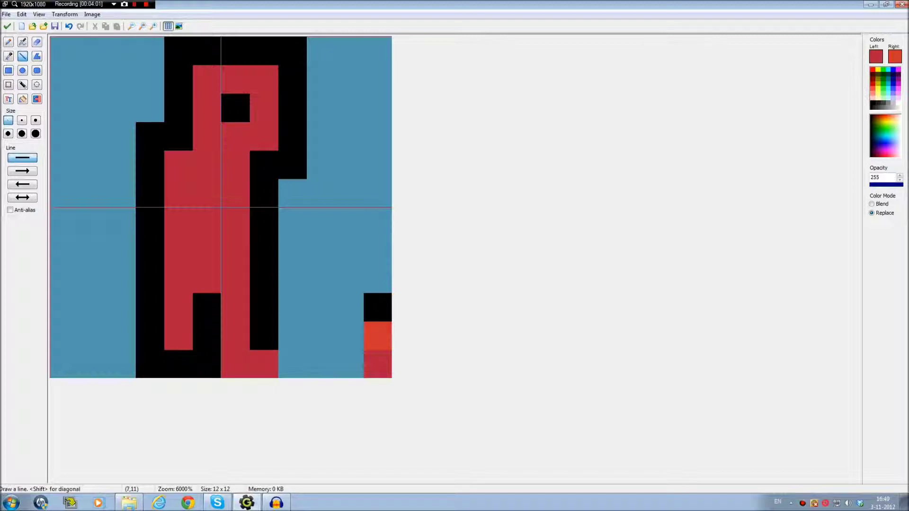
click(178, 363)
click(207, 364)
- Recolour the torso, the left leg and its two-pixel foot with the orange-red sampled from the palette pixel
ctrl+click(377, 335)
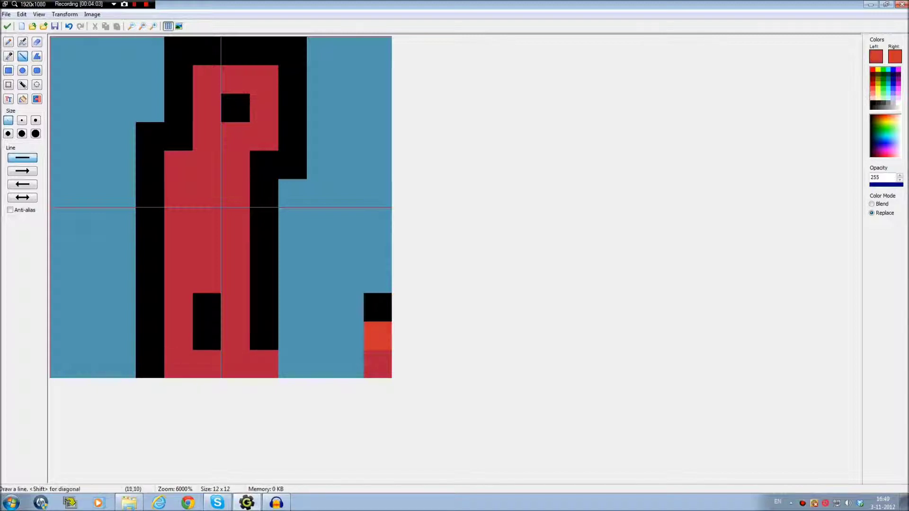
click(207, 363)
drag(179, 364, 179, 278)
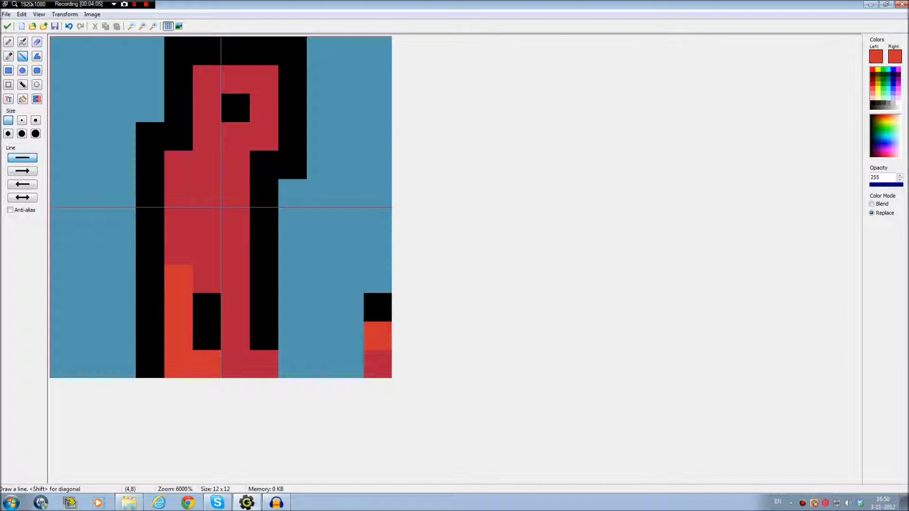
click(206, 278)
mouse_move(207, 250)
mouse_down()
mouse_move(235, 193)
mouse_move(235, 250)
mouse_move(235, 165)
mouse_up()
click(179, 251)
click(207, 165)
drag(178, 164, 179, 222)
click(207, 193)
click(206, 221)
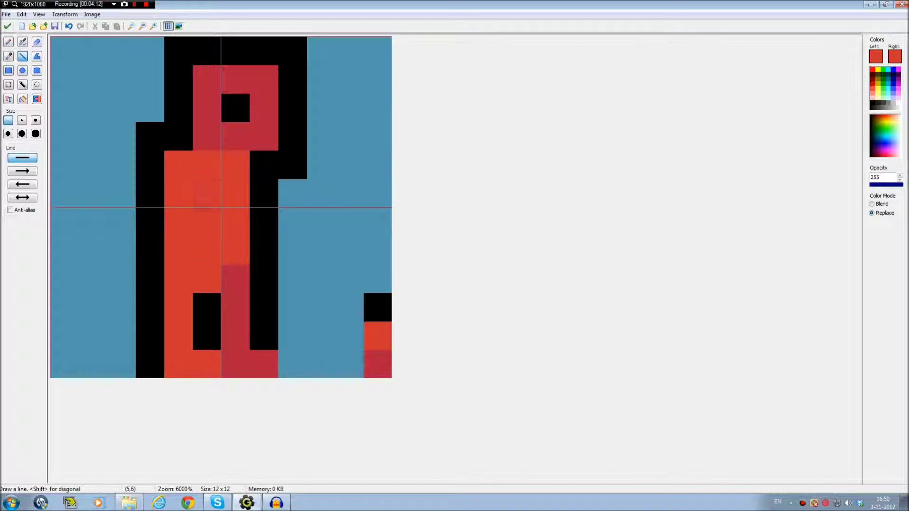
- Hide the grid, then select the whole character and move it off the canvas, keeping the three palette pixels
click(168, 26)
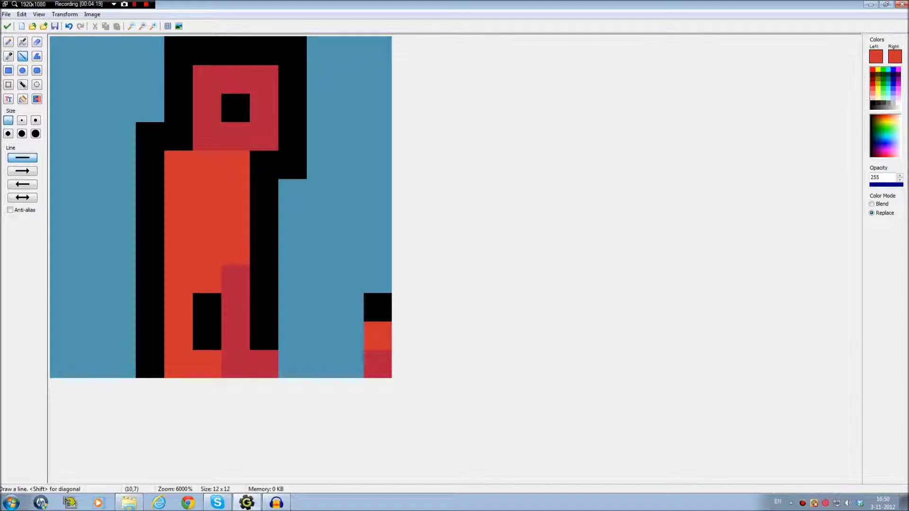
scroll(221, 207, down, 3)
key(ctrl+plus)
key(s)
drag(93, 51, 264, 364)
drag(178, 193, 491, 449)
drag(320, 221, 263, 51)
drag(293, 94, 417, 76)
- Set up the Pencil tool with crimson sampled from the lowest palette pixel and show the grid again
click(8, 42)
ctrl+click(377, 364)
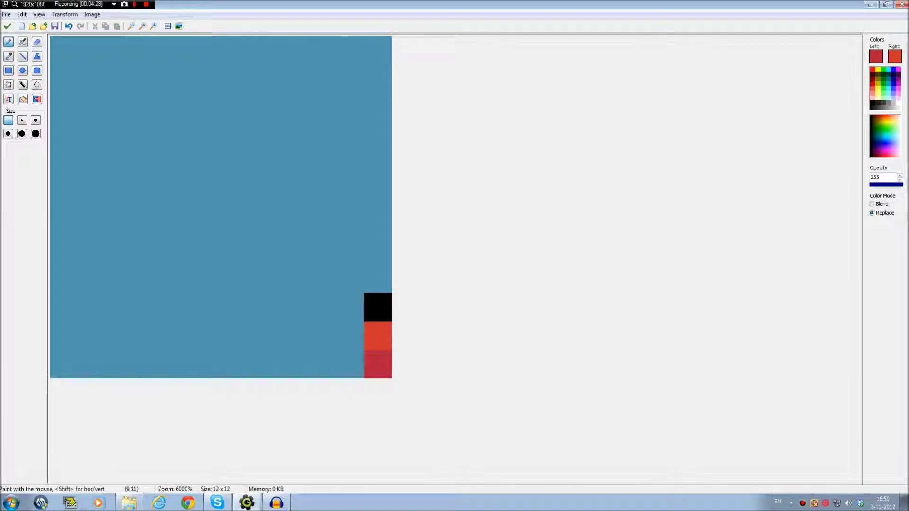
click(168, 26)
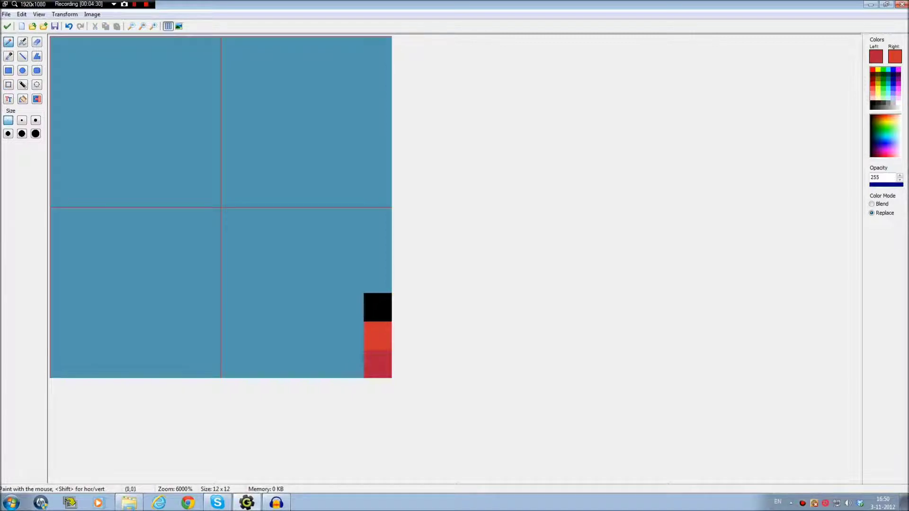
- Try several crimson foot and leg shapes along the bottom of the empty canvas and undo them
click(321, 363)
click(292, 363)
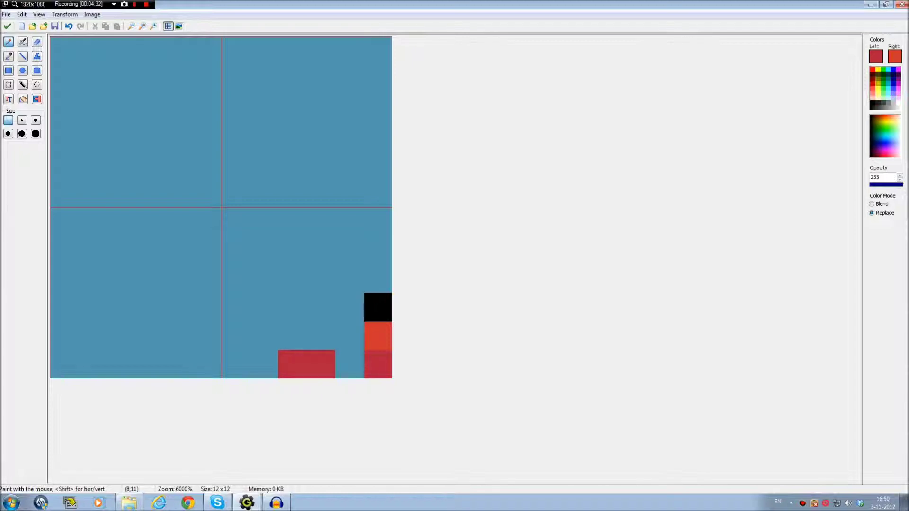
key(ctrl+z)
mouse_move(263, 364)
mouse_down()
mouse_move(292, 363)
mouse_move(293, 278)
mouse_up()
drag(264, 335, 265, 250)
mouse_move(178, 364)
mouse_down()
mouse_move(178, 335)
mouse_move(150, 335)
mouse_move(178, 278)
mouse_move(178, 250)
mouse_up()
key(ctrl+z)
key(ctrl+z)
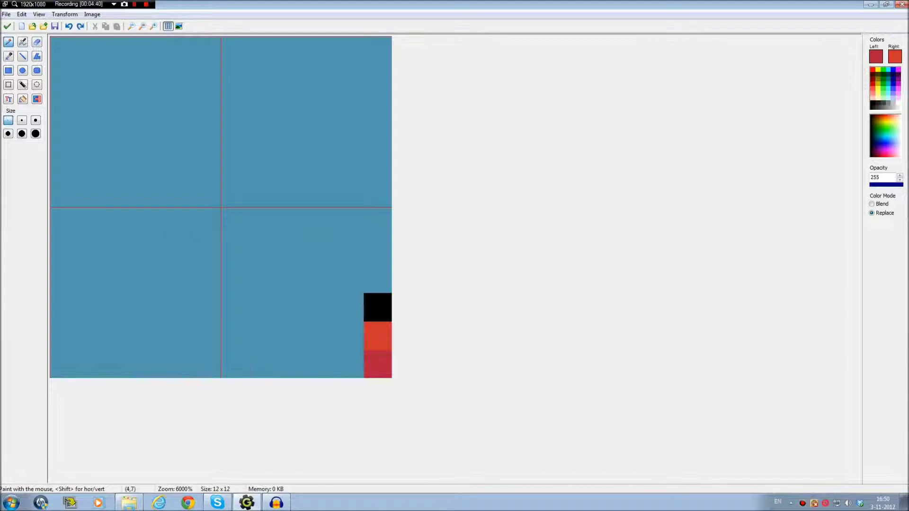
mouse_move(235, 363)
mouse_down()
mouse_move(178, 364)
mouse_move(178, 337)
mouse_move(206, 336)
mouse_move(179, 335)
mouse_move(178, 307)
mouse_up()
key(ctrl+z)
key(ctrl+z)
- Draw a stepped leg three pixels tall above a small foot, and recolour it with the palette's orange-red
mouse_move(207, 335)
mouse_down()
mouse_move(236, 307)
mouse_move(235, 250)
mouse_up()
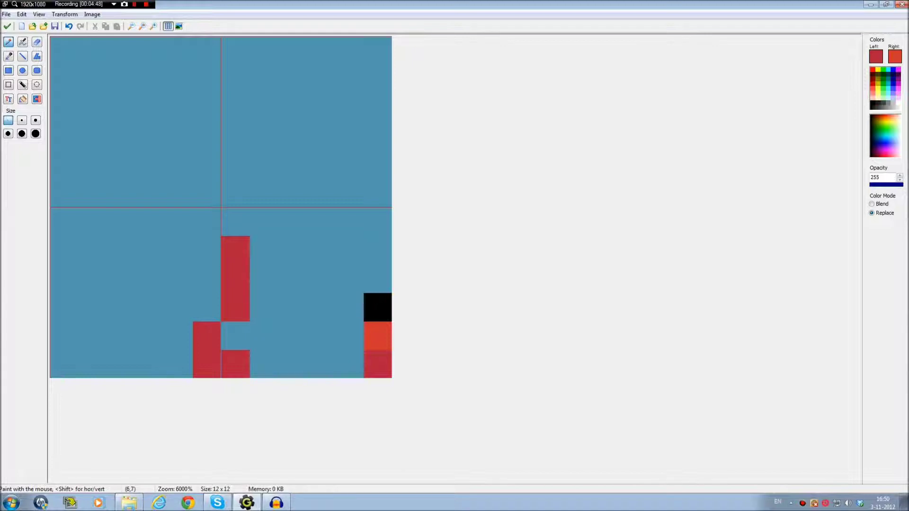
ctrl+click(378, 336)
mouse_move(235, 364)
mouse_down()
mouse_move(207, 364)
mouse_move(235, 250)
mouse_up()
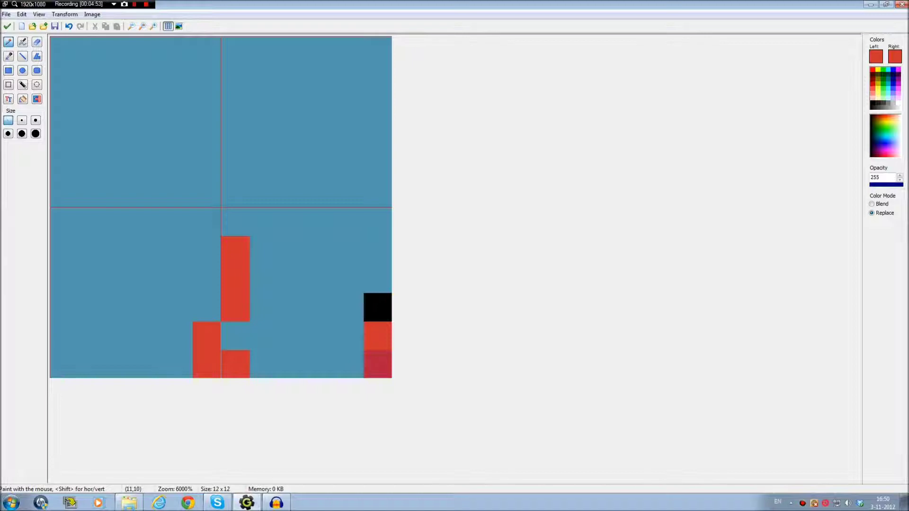
click(378, 335)
key(ctrl)
click(378, 364)
click(876, 56)
key(Escape)
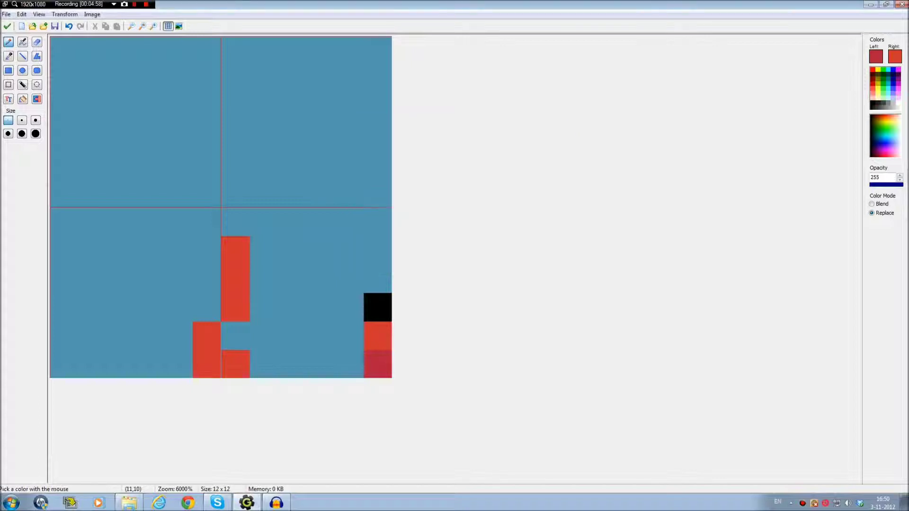
- Sample the orange-red palette pixel and lighten the drawing colour to RGB 213, 70, 70
ctrl+click(377, 335)
click(876, 57)
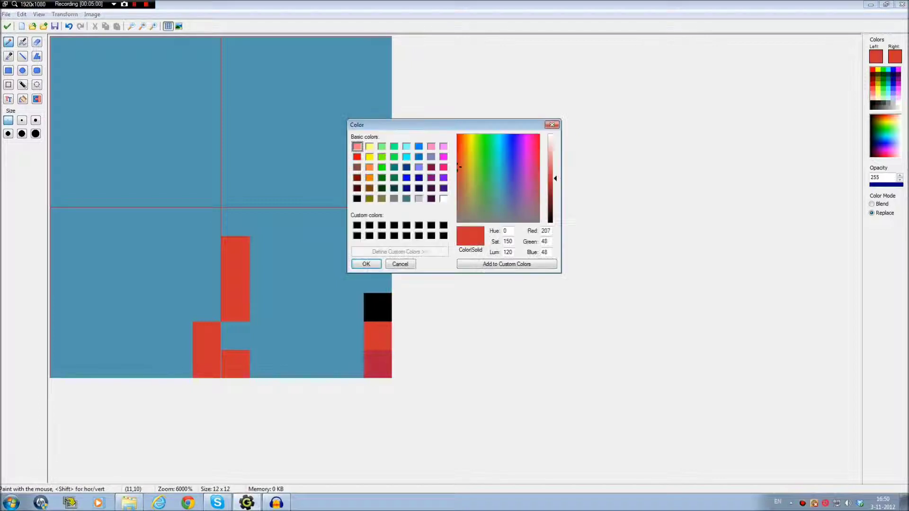
drag(556, 178, 555, 173)
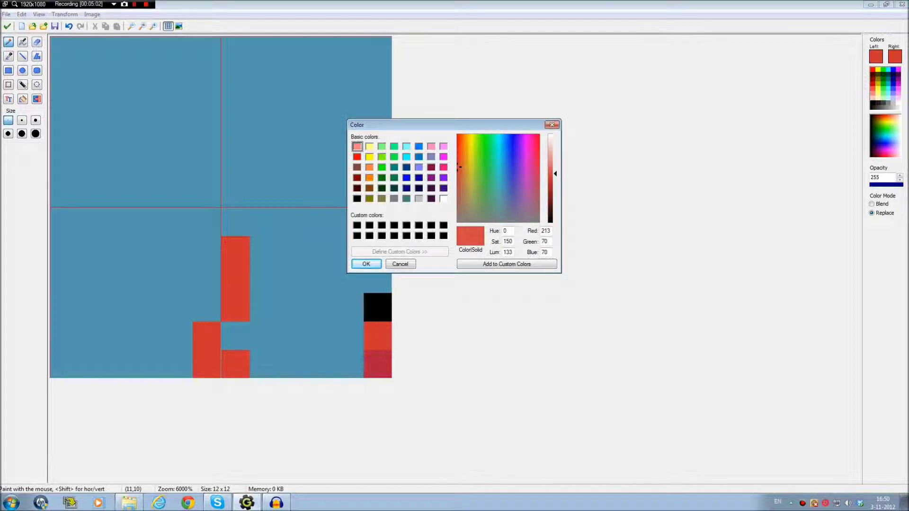
click(366, 264)
- Repaint the orange-red palette pixel, the leg and the foot with the lighter red
click(378, 336)
mouse_move(207, 335)
mouse_down()
mouse_move(207, 349)
mouse_move(236, 364)
mouse_up()
drag(235, 307, 235, 251)
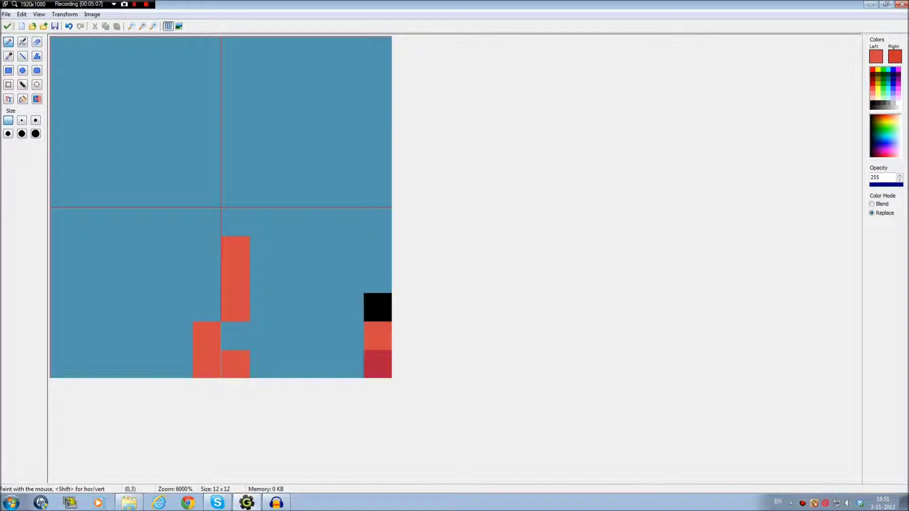
- Save the sprite edits, then flood-fill the orange-red swatch in the COLORS background with the lighter red and save it
click(7, 26)
click(8, 27)
click(129, 115)
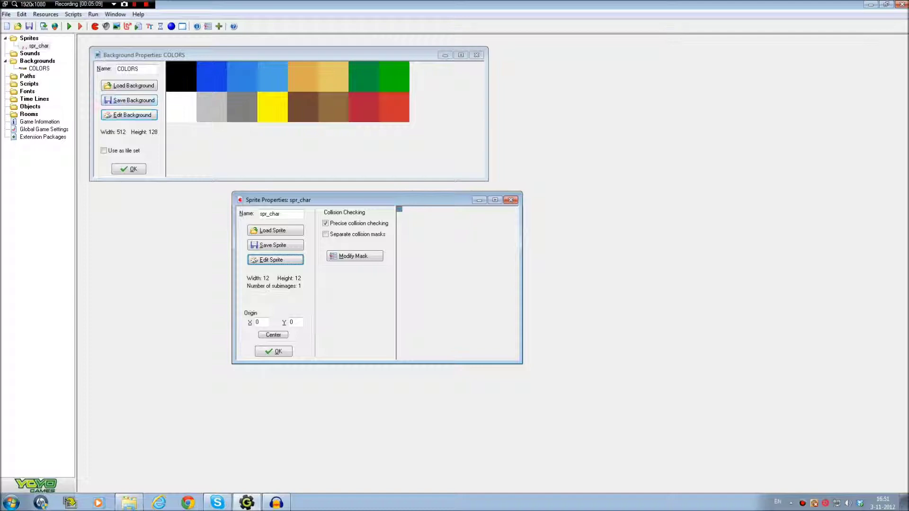
click(23, 99)
click(734, 182)
scroll(734, 183, down, 5)
click(7, 26)
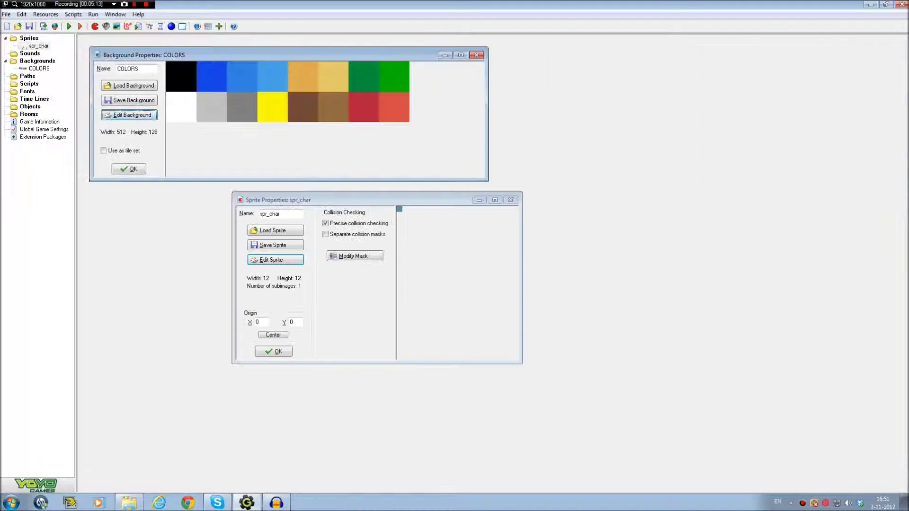
- Reopen the spr_char image for editing at 6000% zoom
click(276, 260)
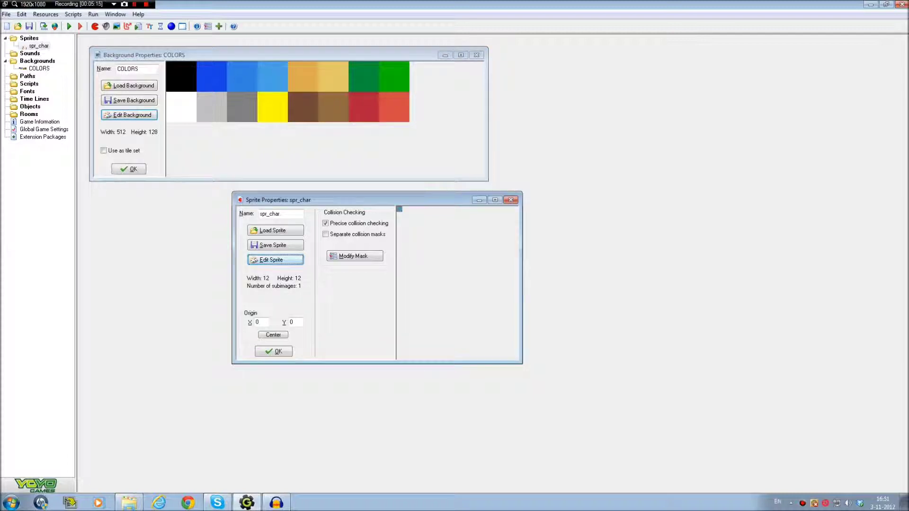
double_click(81, 41)
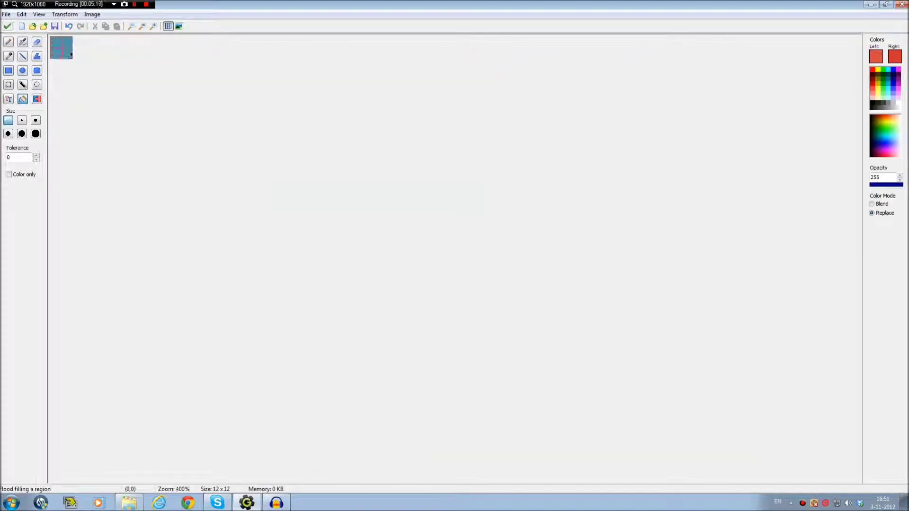
scroll(83, 43, up, 9)
scroll(173, 178, up, 2)
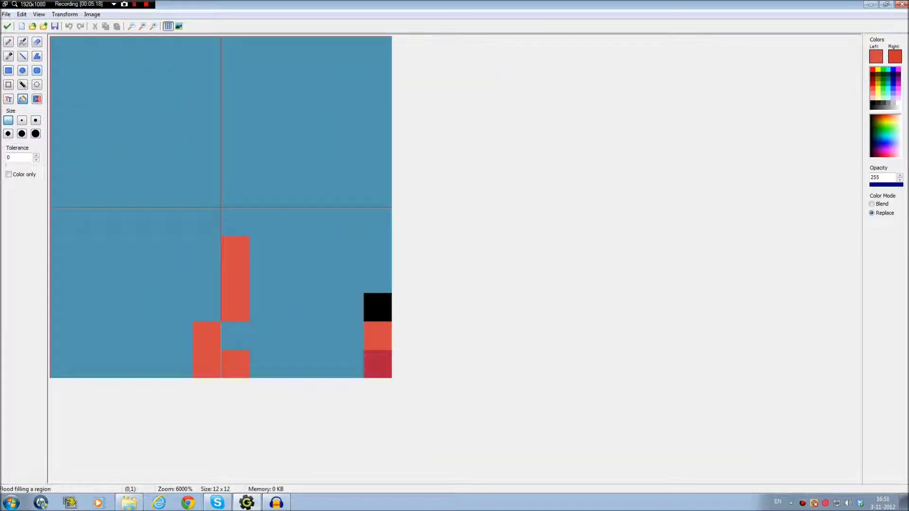
- Draw the shaded second leg with the Line tool in crimson: two pixels beside the thigh, one behind the knee and one foot pixel
click(23, 56)
ctrl+click(377, 364)
drag(264, 279, 264, 308)
click(235, 336)
click(264, 364)
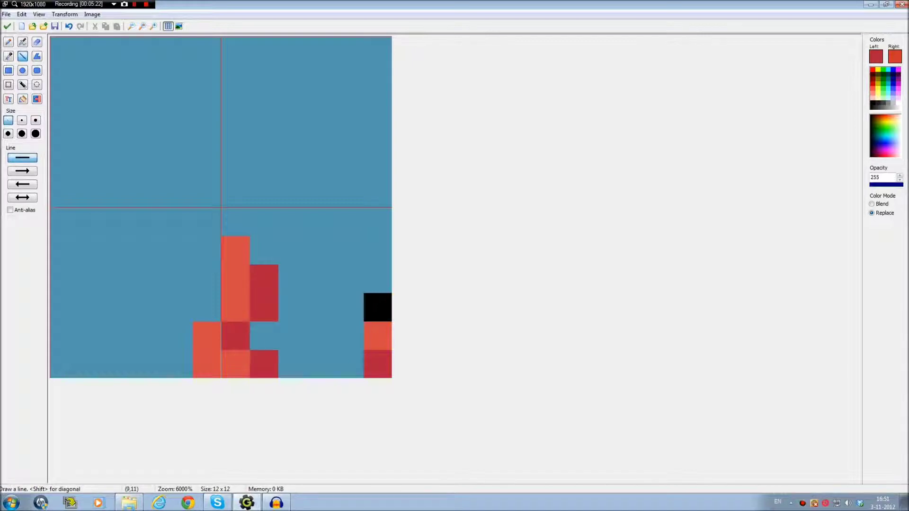
- Paint the leaning torso and a 3 x 3 pixel head in the lighter red, with a black eye at the head's centre
ctrl+click(235, 251)
click(264, 251)
key(ctrl+z)
drag(264, 222, 264, 194)
click(292, 166)
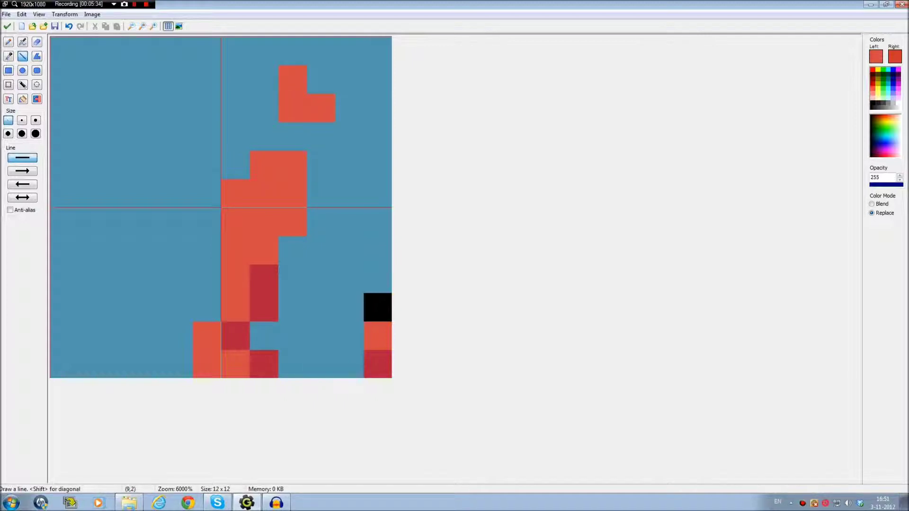
click(292, 136)
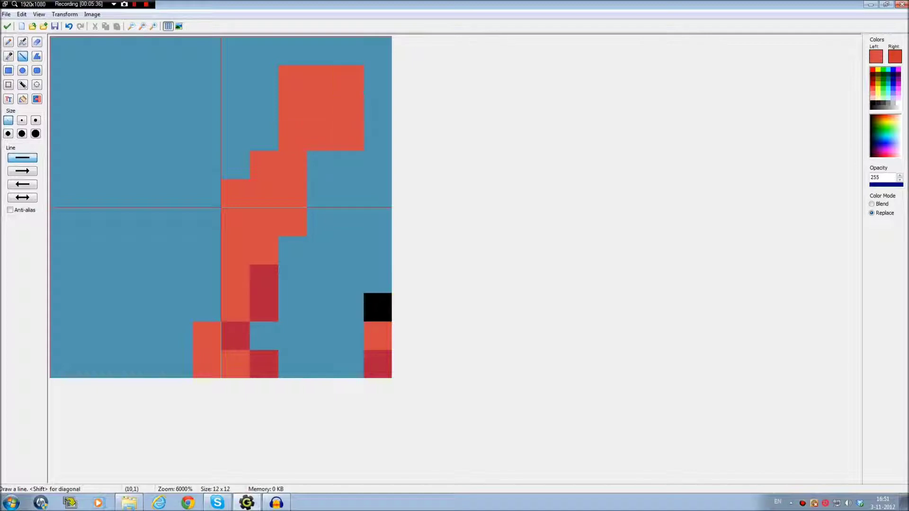
ctrl+click(377, 307)
click(321, 108)
- Try a crimson arm pixel beside the torso and undo it
ctrl+click(377, 363)
click(321, 222)
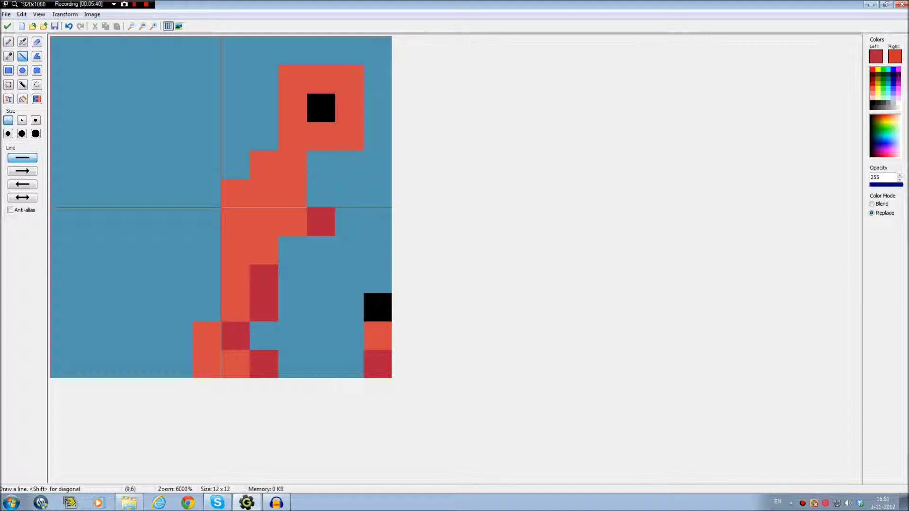
key(ctrl+z)
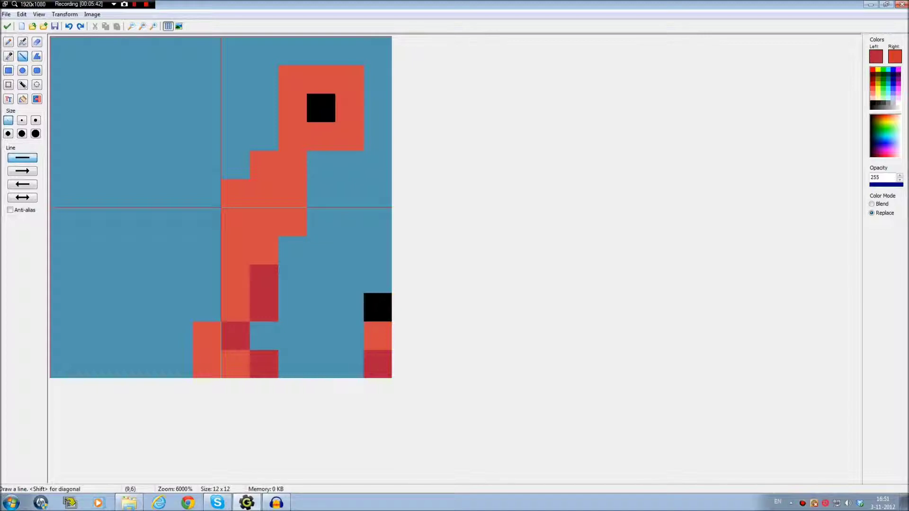
- Select the region containing the whole character and move it one pixel to the left on the canvas
key(s)
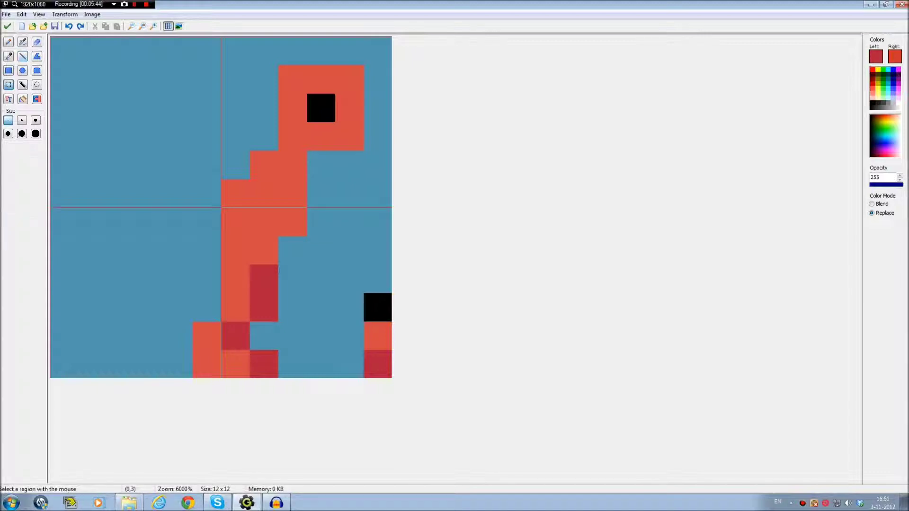
drag(122, 79, 321, 364)
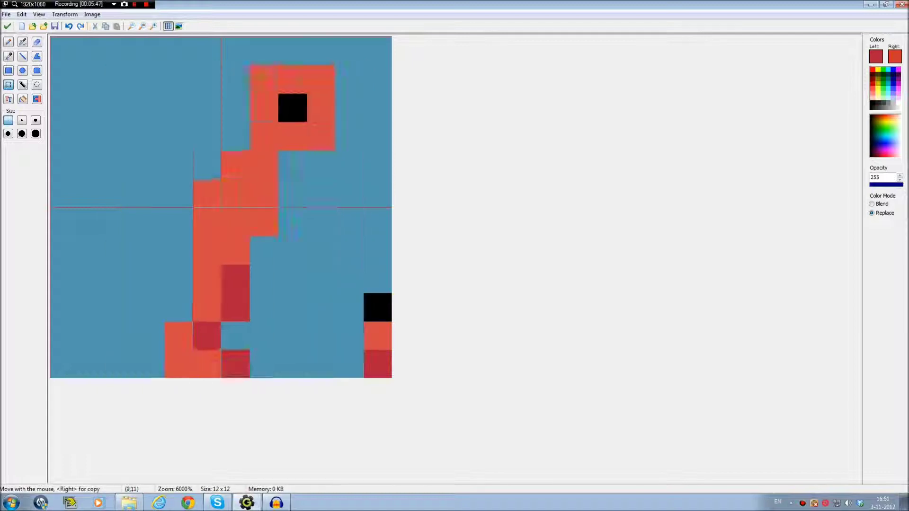
key(l)
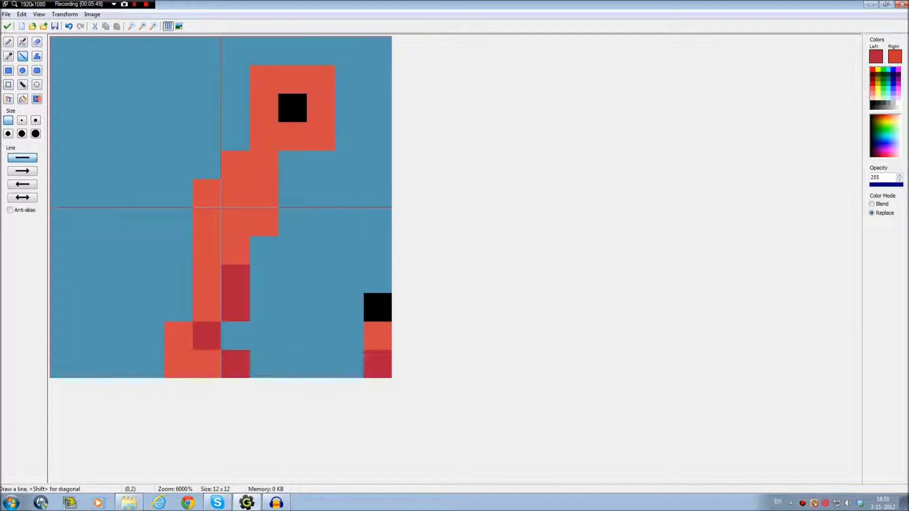
- Try a crimson pixel in front of the face and a two-pixel crimson strip on top of the head, and undo both
key(k)
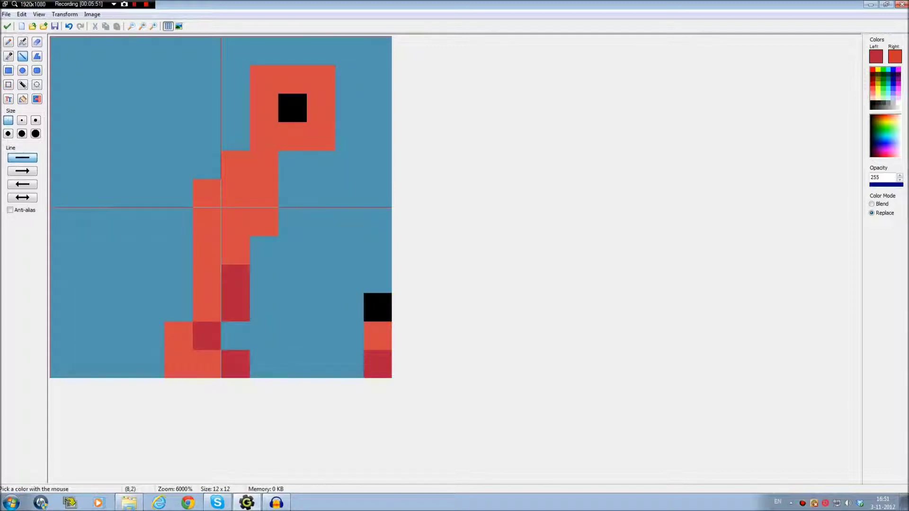
key(l)
mouse_move(349, 137)
mouse_down()
mouse_move(377, 137)
mouse_move(349, 136)
mouse_up()
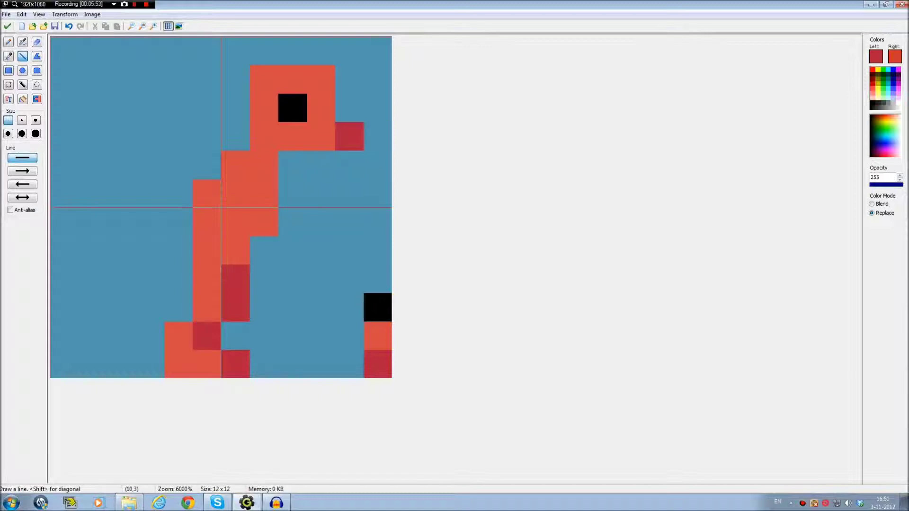
drag(263, 51, 292, 51)
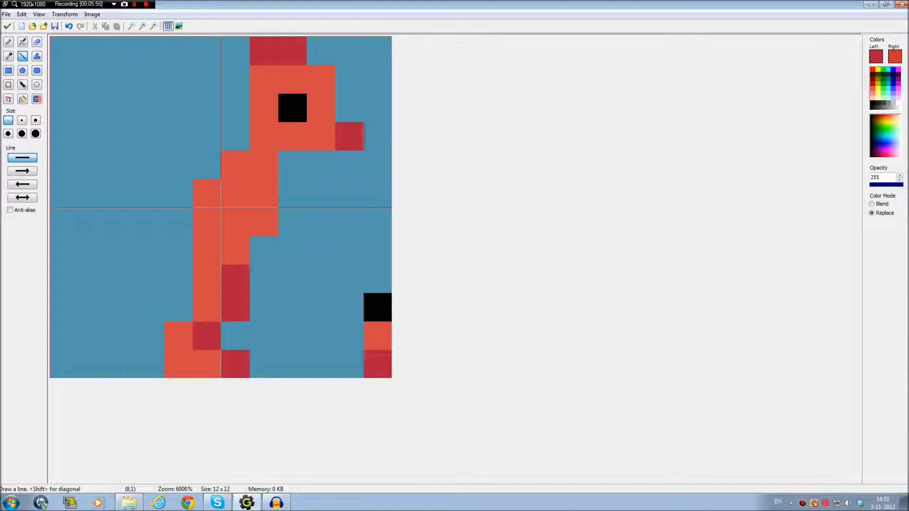
key(ctrl+z)
key(ctrl+z)
- Try lengthening the eye downward in black and extending the chin with a lighter red pixel, and undo both
ctrl+click(313, 142)
key(k)
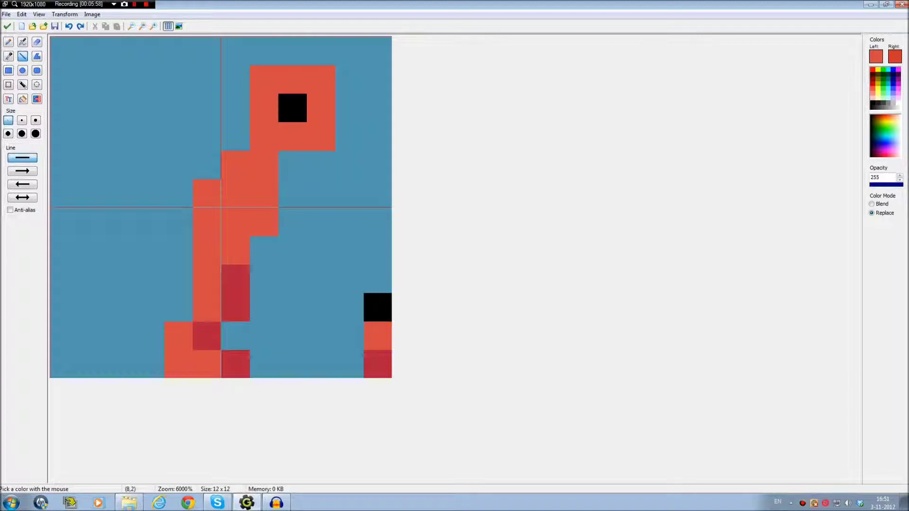
ctrl+click(293, 108)
click(293, 137)
ctrl+click(321, 136)
click(321, 165)
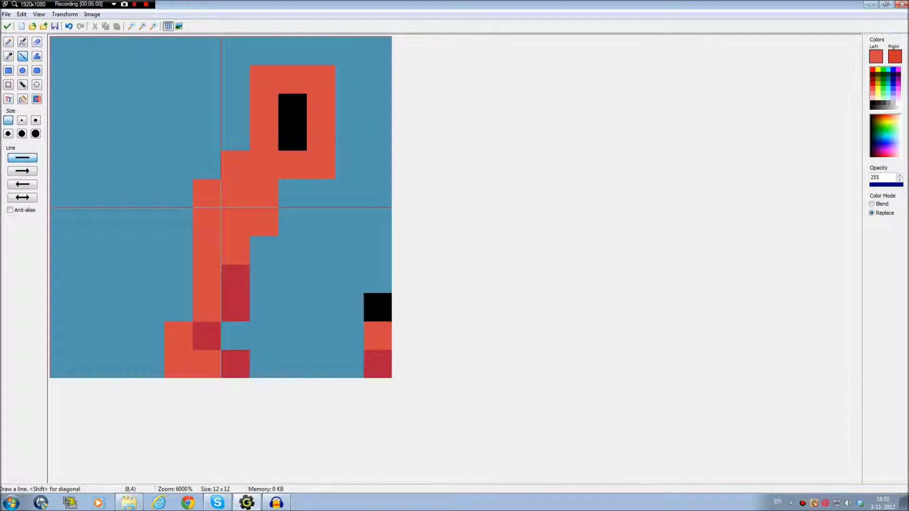
key(k)
key(ctrl+z)
key(ctrl+z)
- Add a black pixel in front of the face, and try a crimson arm stroke across the upper torso, undoing that stroke
ctrl+click(293, 108)
click(350, 108)
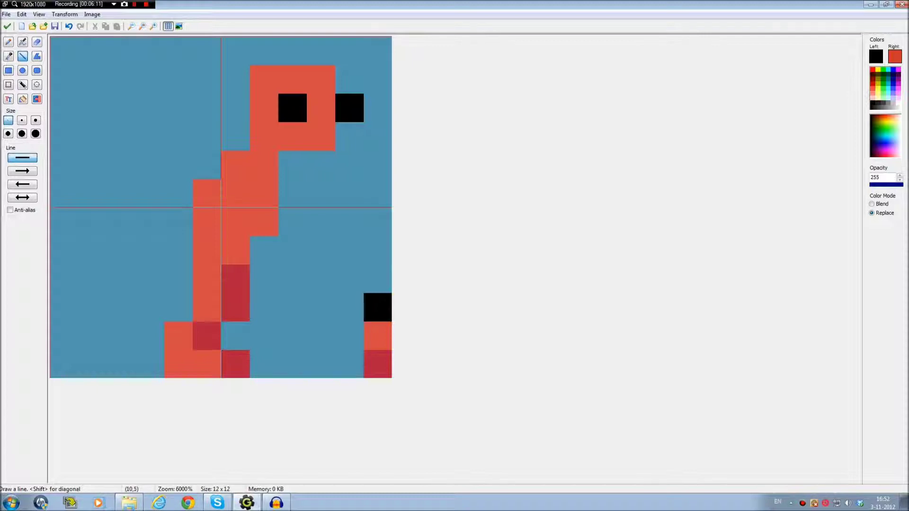
ctrl+click(378, 364)
drag(235, 193, 208, 199)
key(ctrl+z)
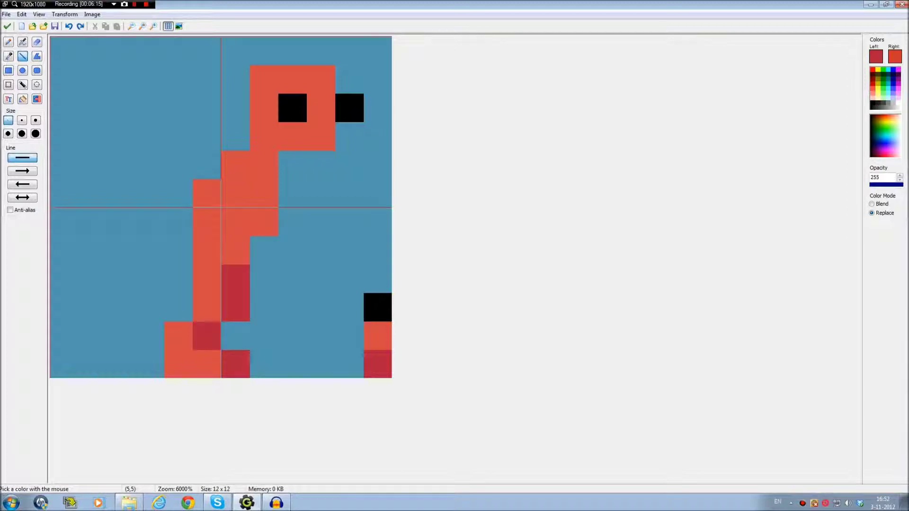
- Try a single crimson arm pixel in front of the torso at two different heights, undoing each one
click(292, 194)
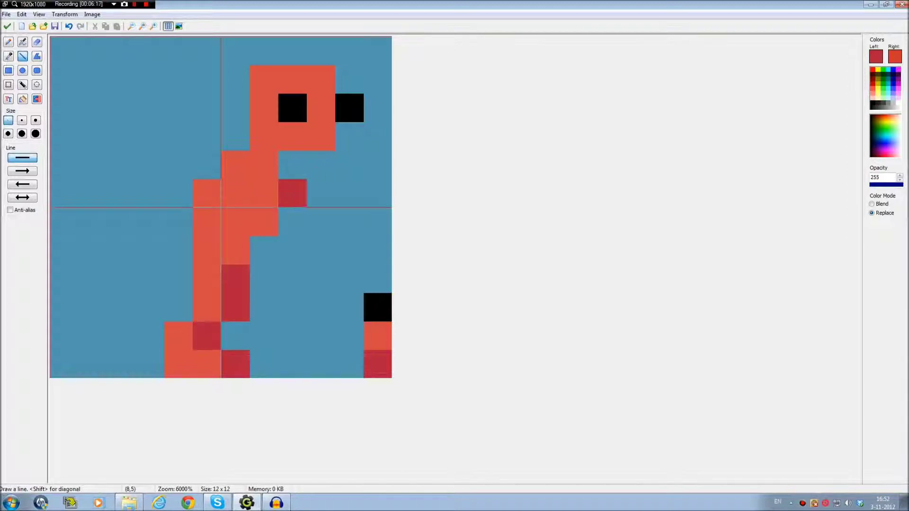
key(ctrl+z)
click(292, 250)
key(ctrl+z)
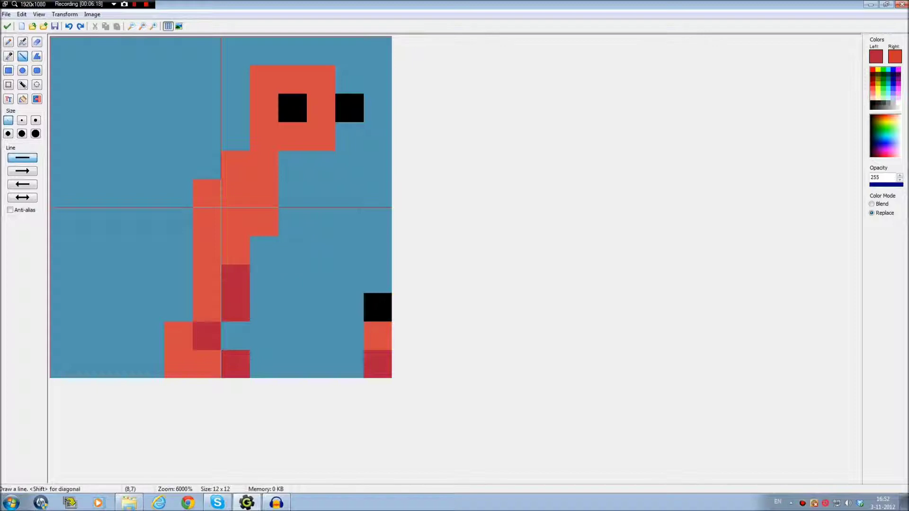
- Try a diagonal crimson arm off the lower torso with extra crimson pixels on and beside the chest, and undo them
drag(264, 221, 292, 250)
click(235, 193)
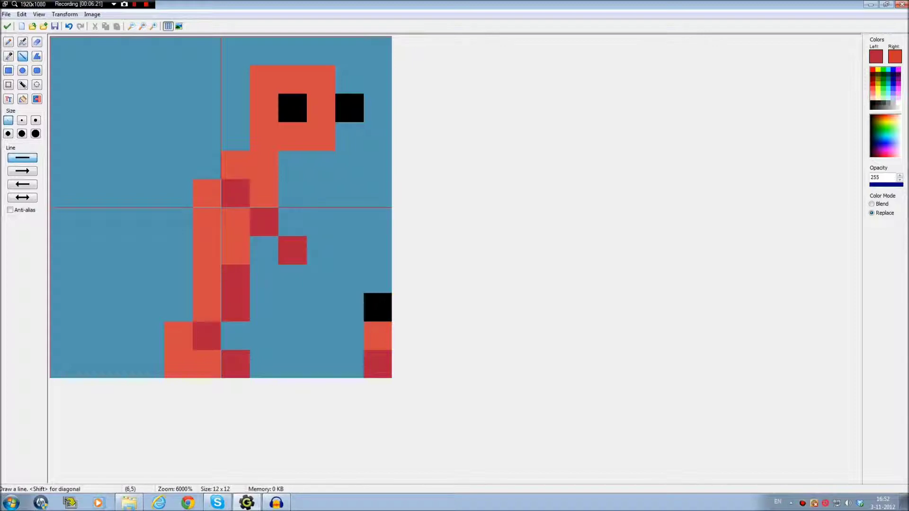
click(293, 193)
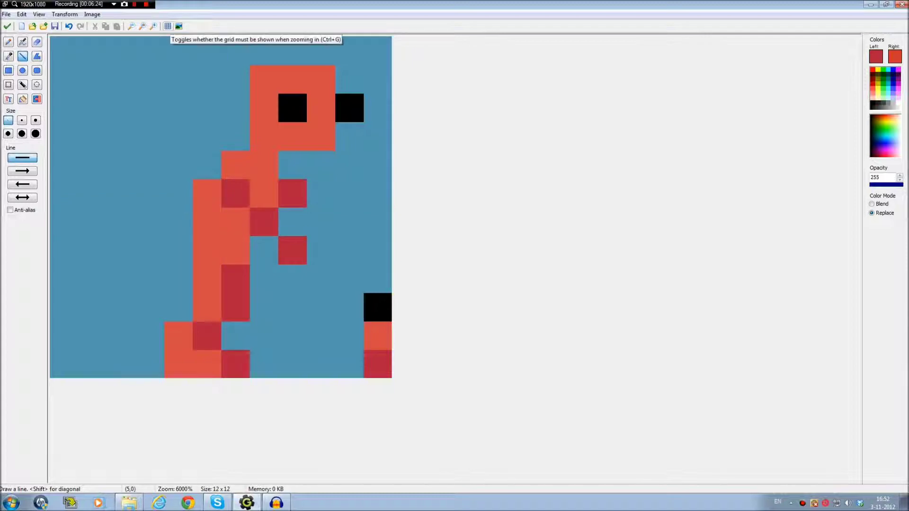
key(ctrl+z)
key(ctrl+z)
key(ctrl+z)
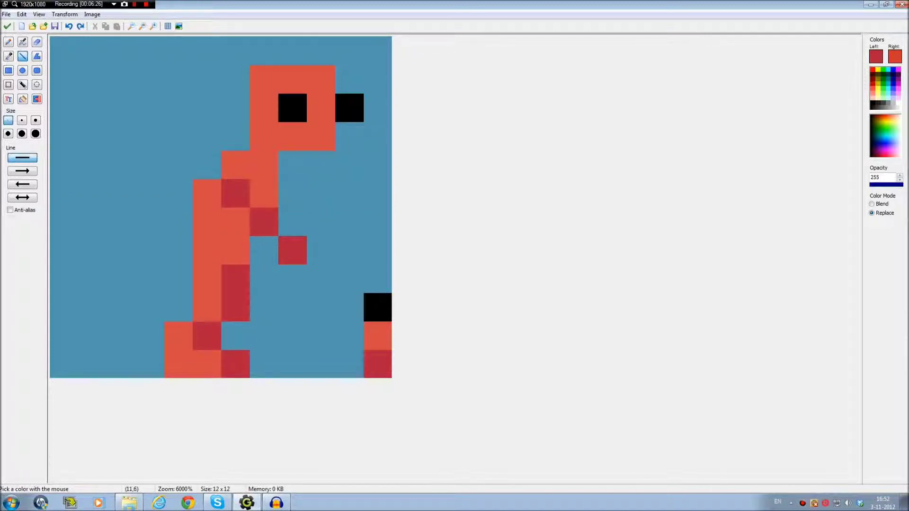
- Draw a crimson rear arm stepping from the shoulder below the neck down to three pixels behind it, replacing a shorter attempt
drag(234, 193, 178, 221)
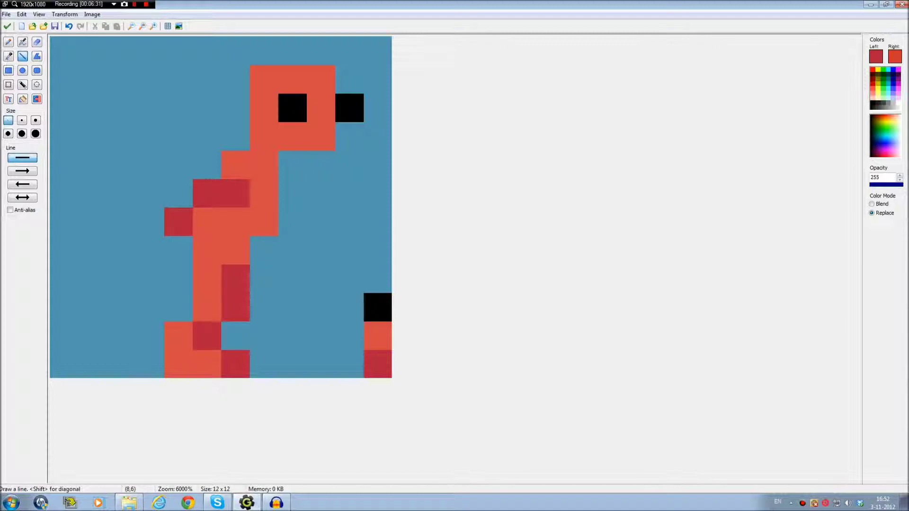
key(ctrl+z)
mouse_move(235, 165)
mouse_down()
mouse_move(207, 193)
mouse_move(179, 193)
mouse_move(150, 221)
mouse_move(151, 208)
mouse_move(151, 221)
mouse_up()
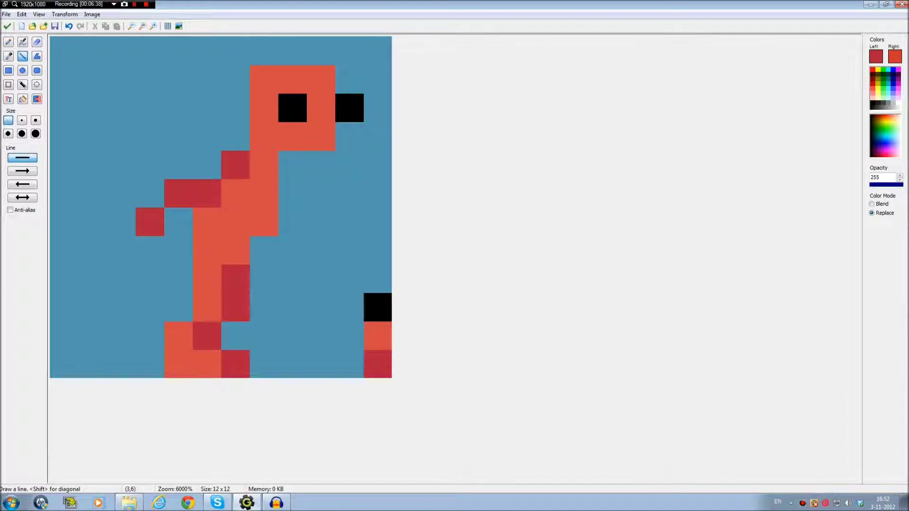
- Draw the front arm as two diagonal crimson pixels descending away from the chest
click(292, 193)
key(ctrl+z)
click(292, 194)
click(322, 222)
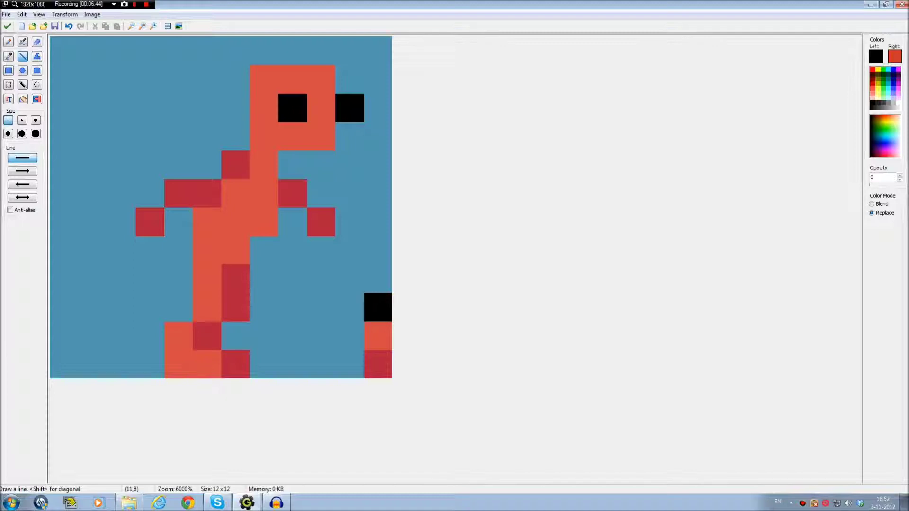
- Erase the colour swatches in the canvas's lower-right corner and the black pixel in front of the face
drag(377, 278, 377, 364)
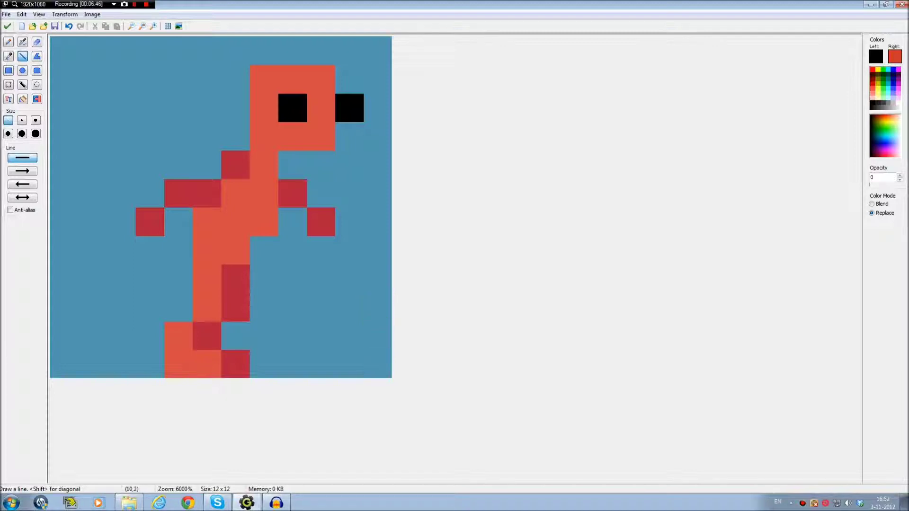
click(362, 112)
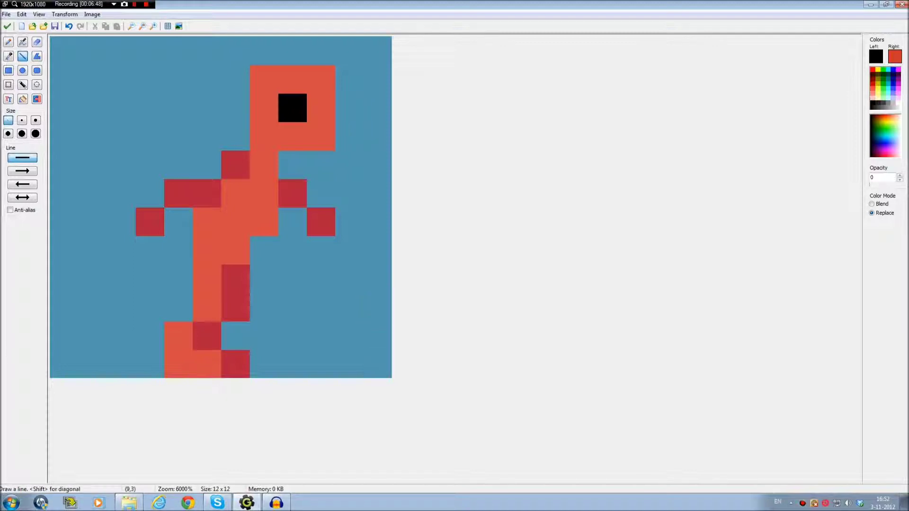
- Try a black diagonal from the eye to the back of the head and a black pixel before the face, undoing both
ctrl+click(292, 107)
mouse_move(292, 107)
mouse_down()
mouse_move(263, 107)
mouse_move(263, 79)
mouse_up()
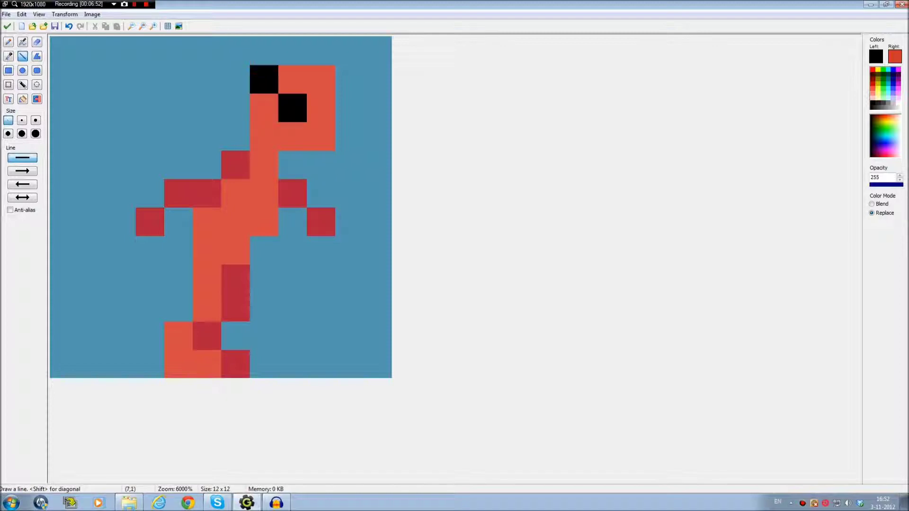
key(ctrl+z)
click(349, 107)
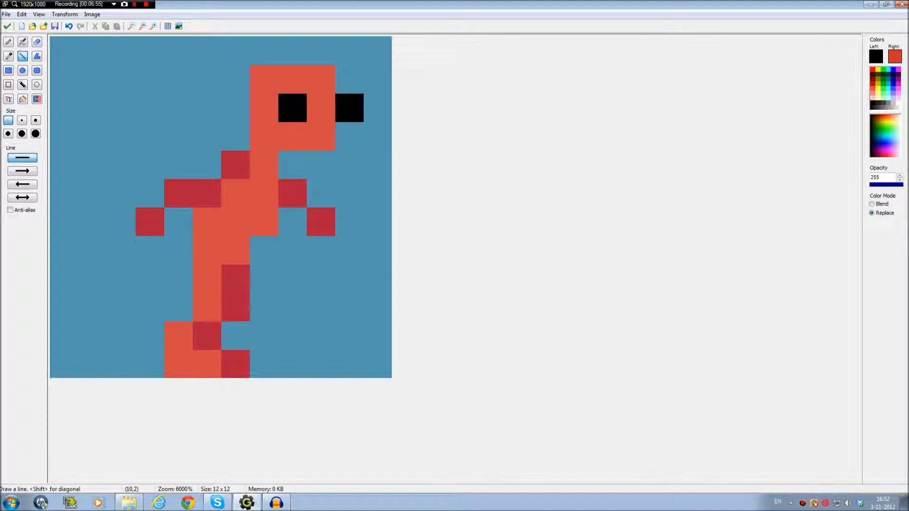
key(ctrl+z)
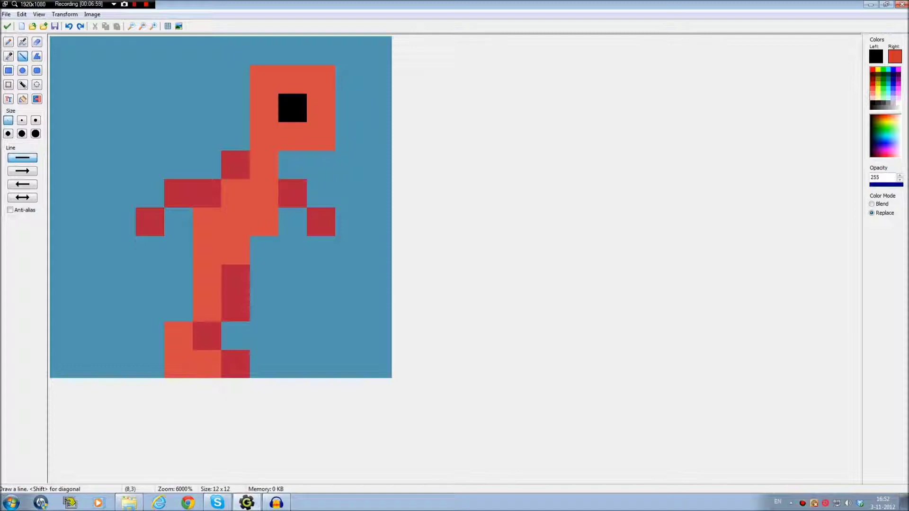
- Try widening the eye by one black pixel, undo it, and extend the eye as a black bar one pixel past the face
scroll(221, 207, down, 4)
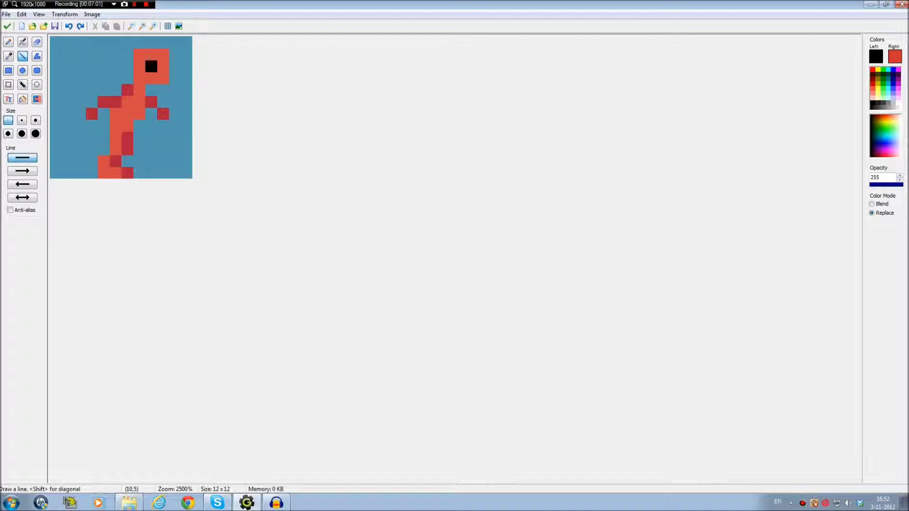
scroll(164, 150, up, 2)
scroll(249, 140, up, 2)
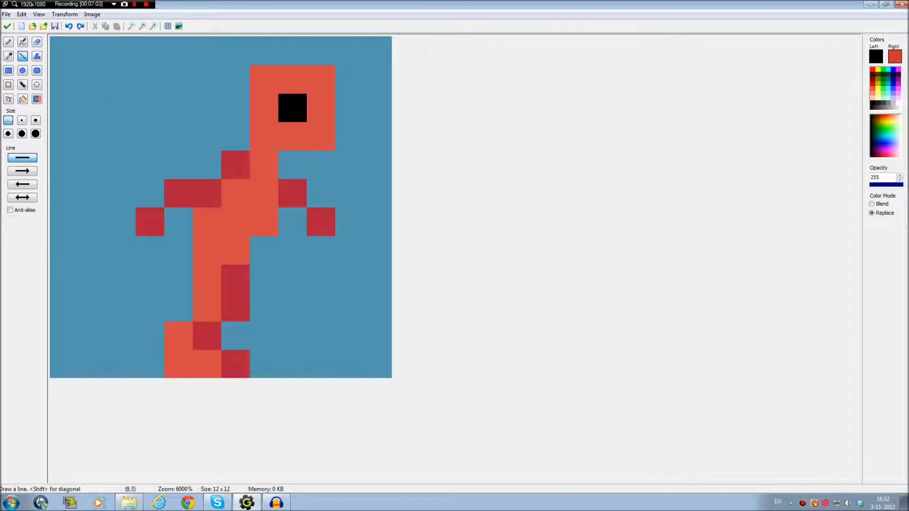
click(320, 108)
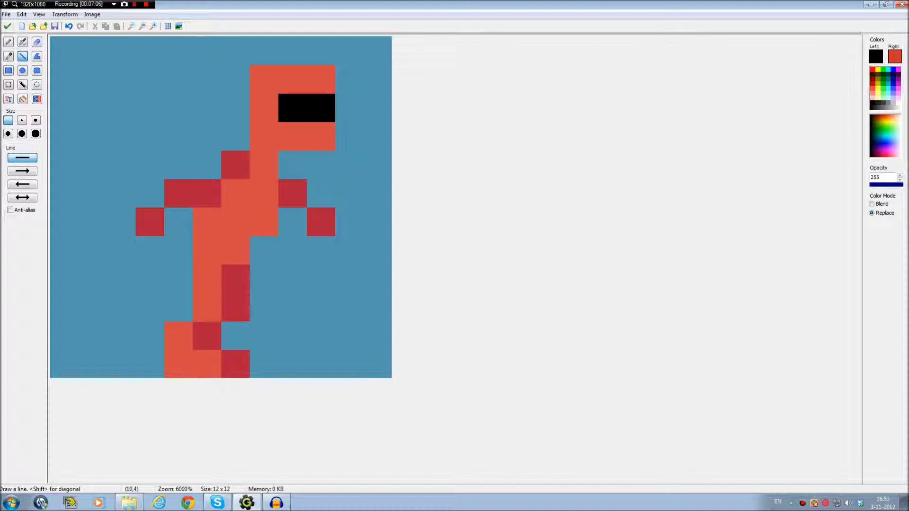
key(ctrl+z)
drag(321, 108, 350, 108)
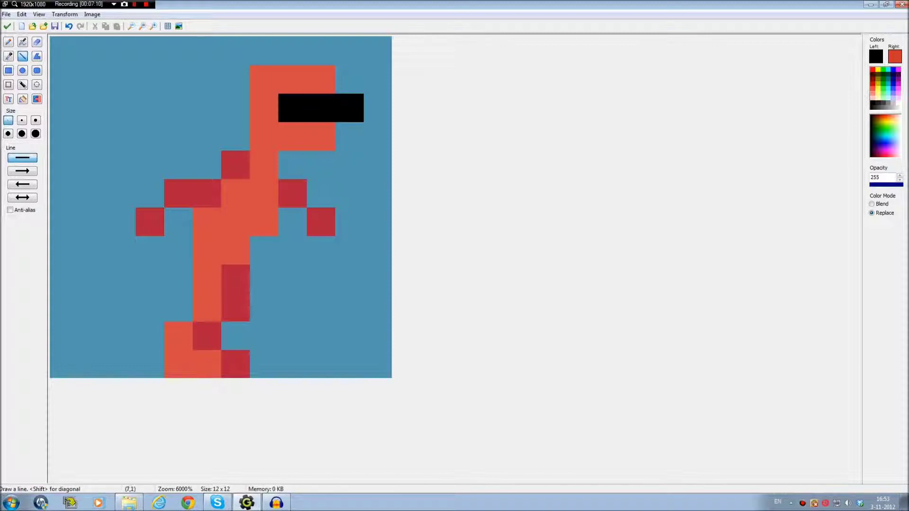
- Try black pixels on the two upper corners of the head, and undo both
click(264, 79)
click(321, 79)
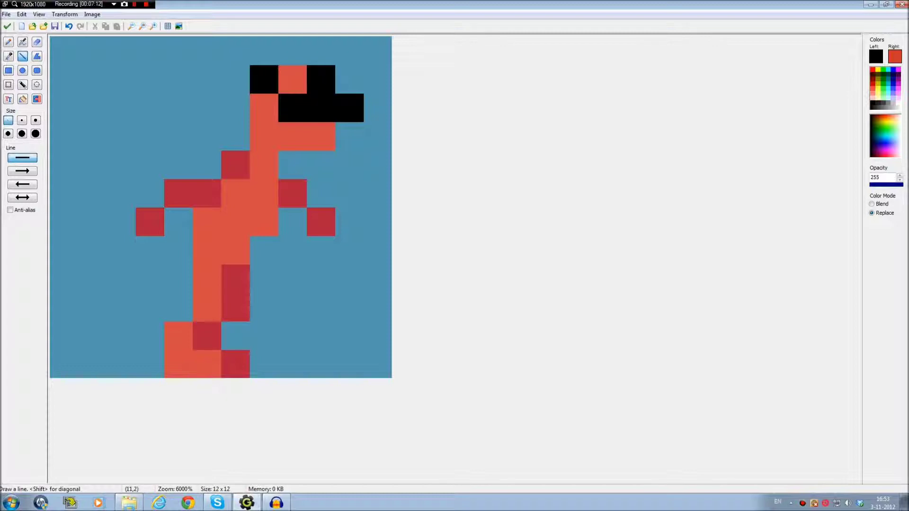
key(ctrl+z)
key(ctrl+z)
- Place two black horn pixels directly above the upper corners of the head
click(264, 51)
click(322, 51)
key(k)
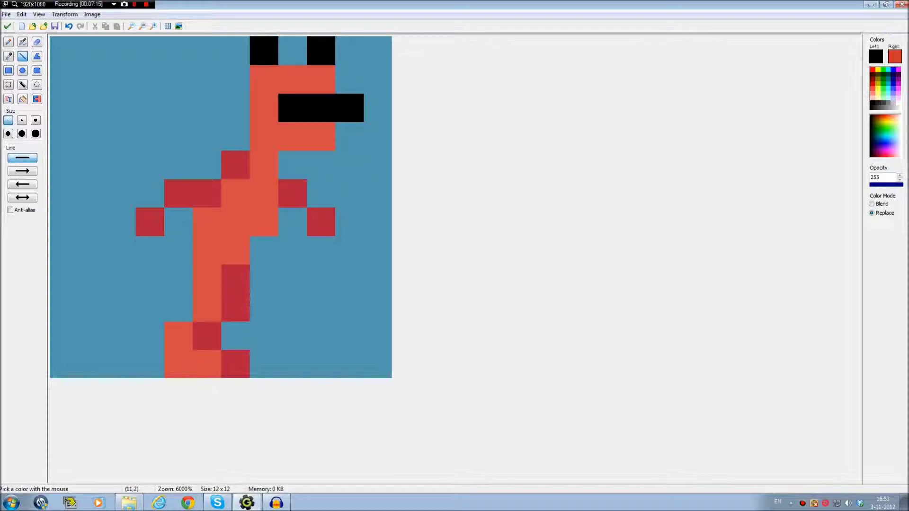
scroll(221, 207, down, 3)
scroll(221, 207, up, 2)
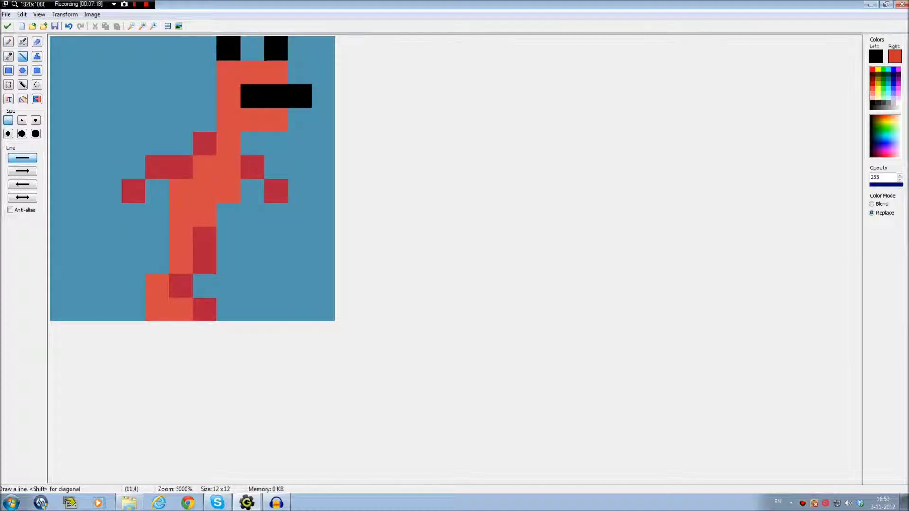
key(ctrl+plus)
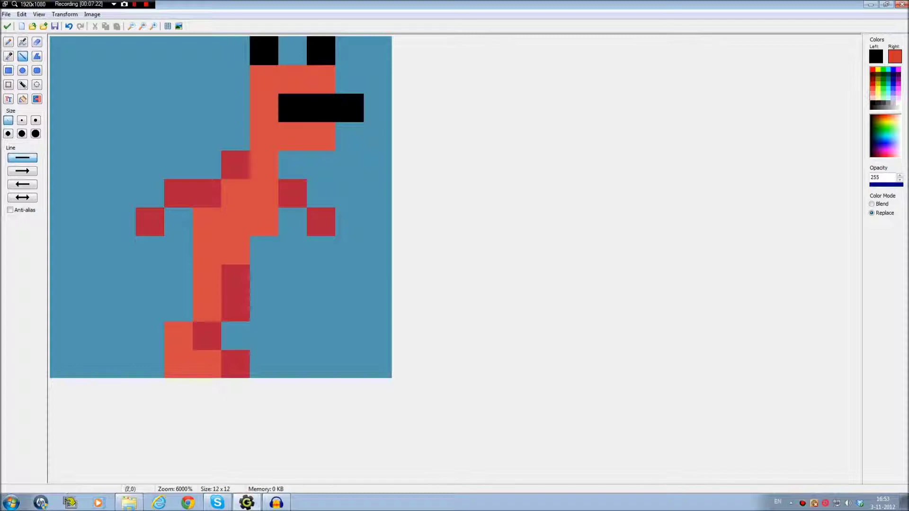
- Recolour both horn pixels above the head with the crimson of the arm
ctrl+click(292, 193)
click(264, 51)
click(320, 51)
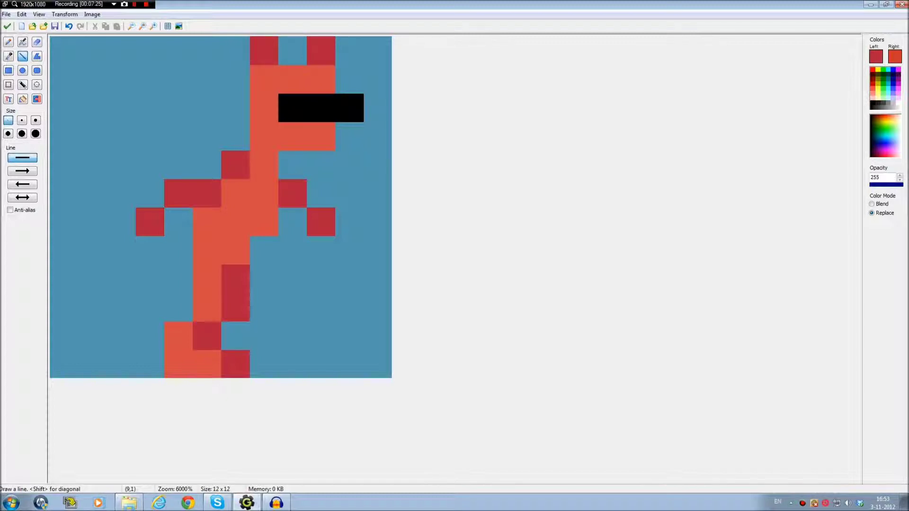
- Erase the black pixel in front of the face and repaint the one beside the eye in the head's lighter red
ctrl+click(349, 79)
click(349, 108)
ctrl+click(321, 79)
click(321, 108)
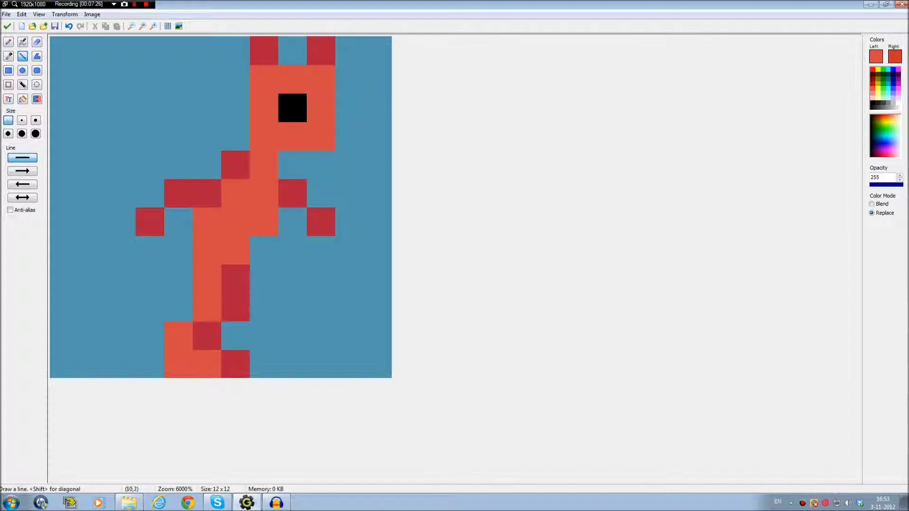
- Erase the front horn and draw a crimson crest along the top and back of the head
ctrl+click(349, 50)
click(321, 50)
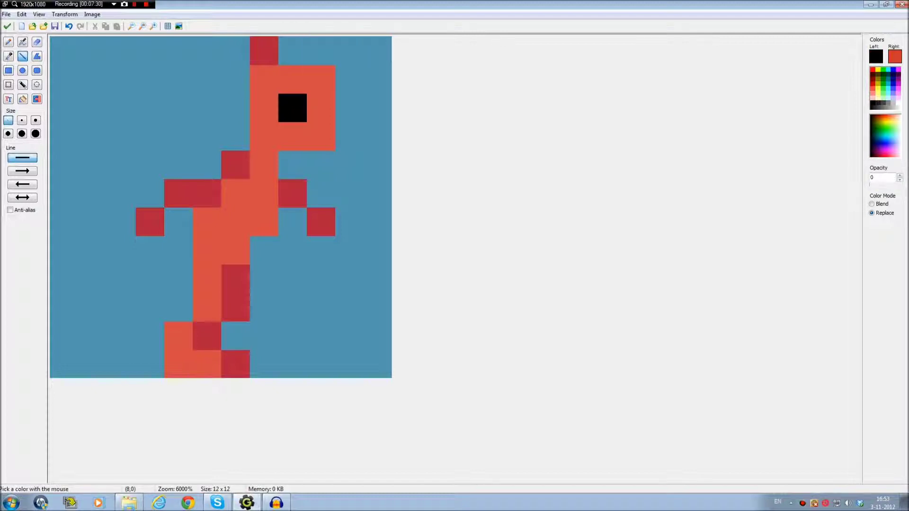
ctrl+click(264, 50)
drag(236, 79, 235, 107)
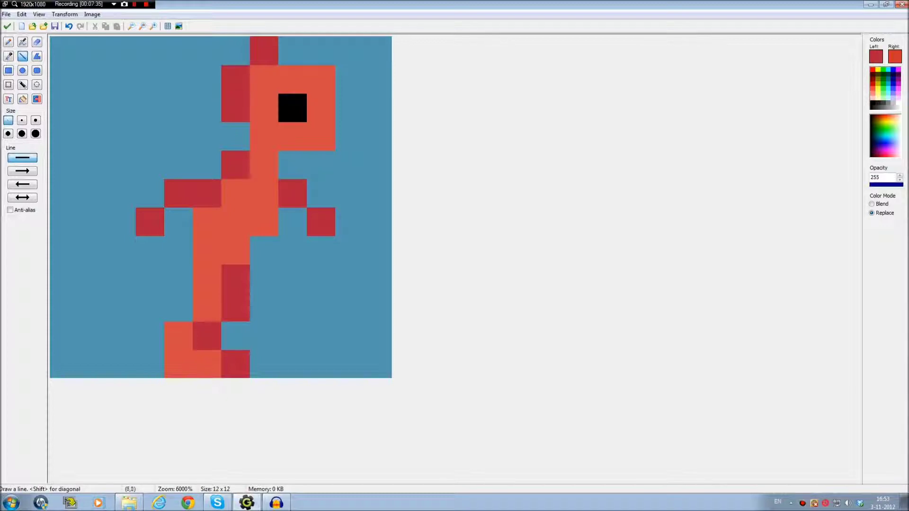
click(236, 50)
click(293, 51)
- Erase all the crimson crest pixels above and behind the head
ctrl+click(321, 51)
click(293, 51)
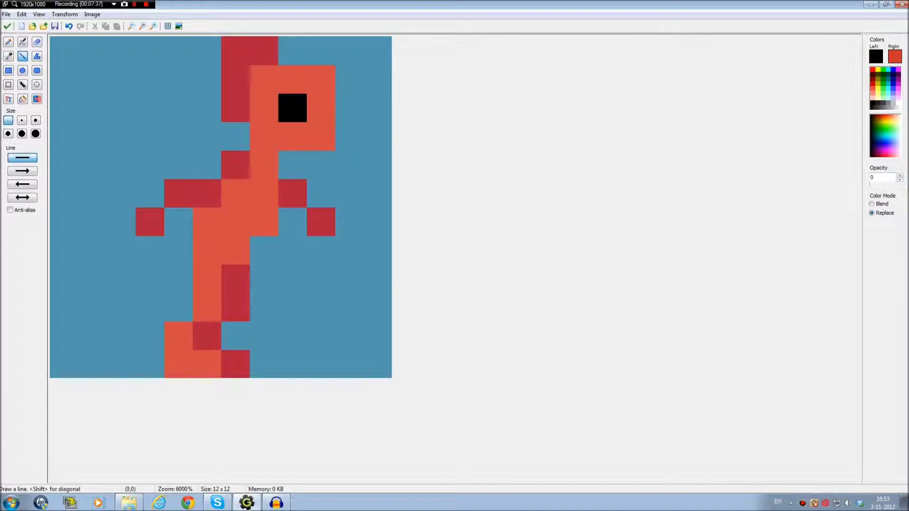
drag(263, 51, 236, 50)
click(235, 79)
click(236, 107)
- Accept the image edits, and copy the frame and paste it twice to make three animation frames
click(7, 26)
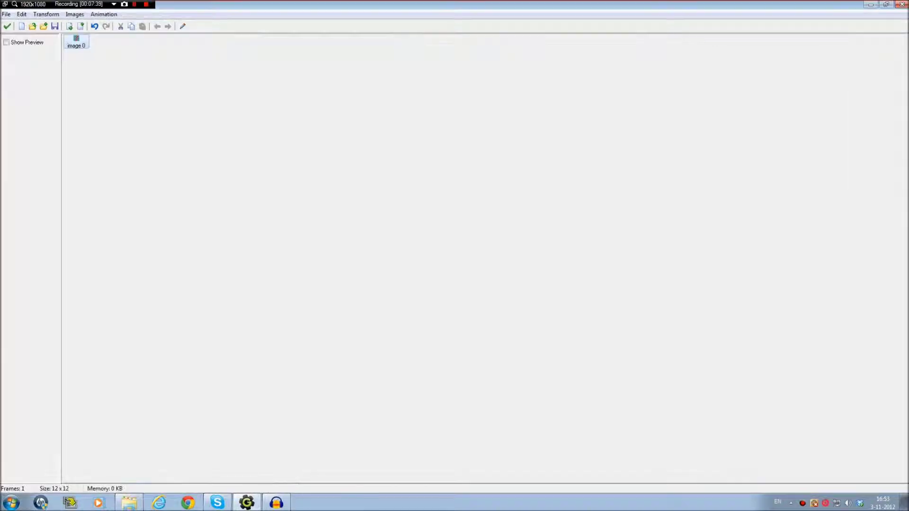
click(131, 26)
click(142, 26)
click(142, 26)
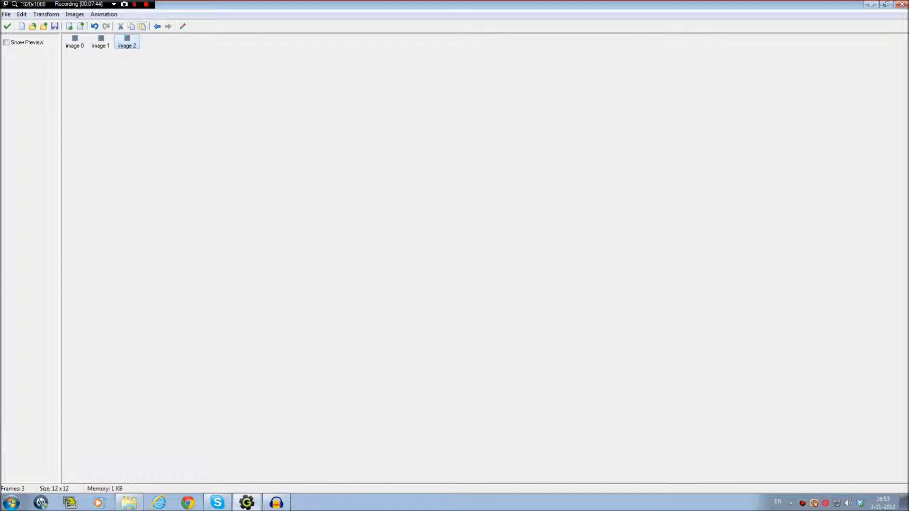
- Open image 1 and replace its diagonal front arm with a single crimson pixel beside the lower torso
double_click(100, 42)
scroll(101, 42, up, 5)
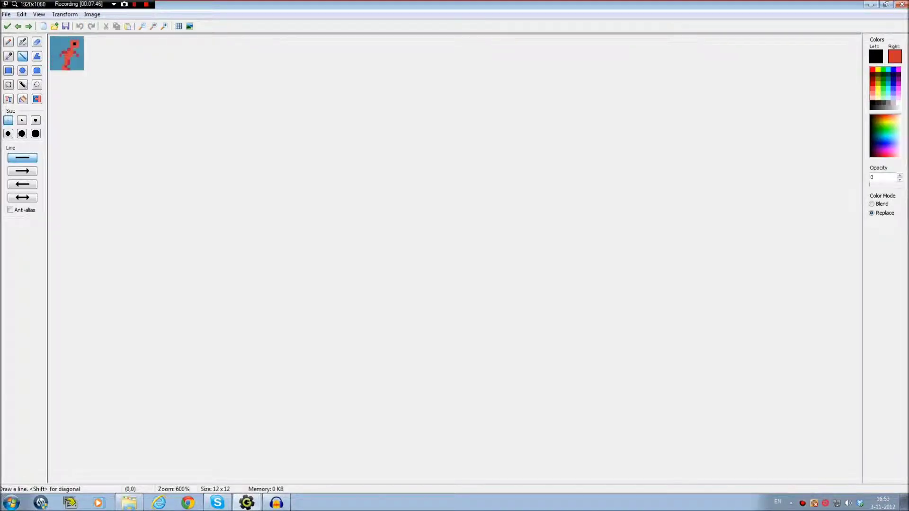
scroll(204, 144, up, 8)
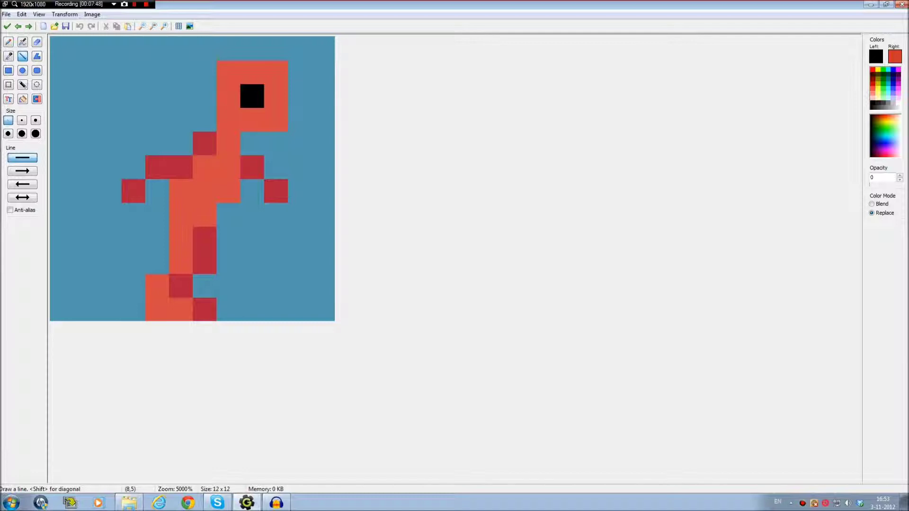
key(ctrl)
ctrl+click(252, 167)
click(252, 191)
ctrl+click(275, 167)
click(252, 167)
click(276, 191)
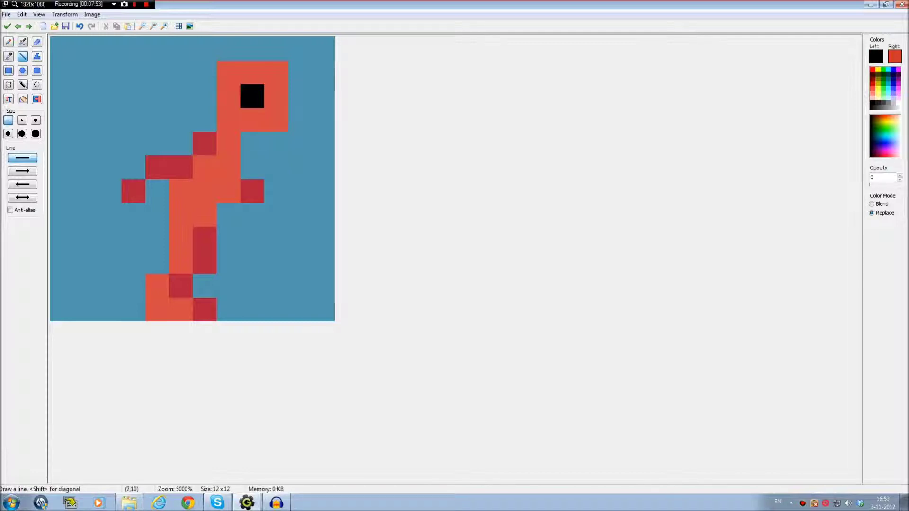
- Repose the lower legs with two lighter red pixels below the knees and three crimson rear-foot pixels, and erase the front foot pixel
ctrl+click(181, 269)
click(180, 285)
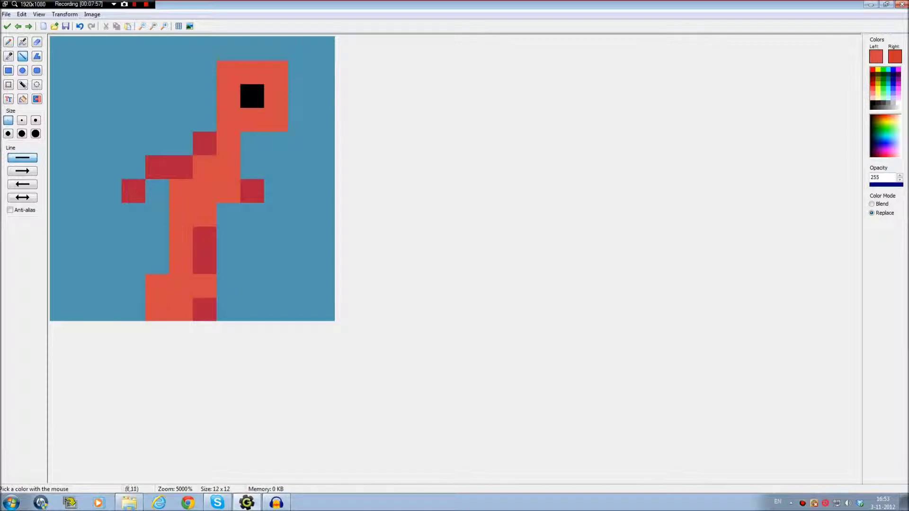
ctrl+click(157, 262)
mouse_move(157, 285)
mouse_down()
mouse_move(157, 309)
mouse_move(181, 310)
mouse_move(157, 286)
mouse_move(157, 309)
mouse_up()
ctrl+click(204, 309)
click(181, 309)
ctrl+click(133, 309)
click(204, 309)
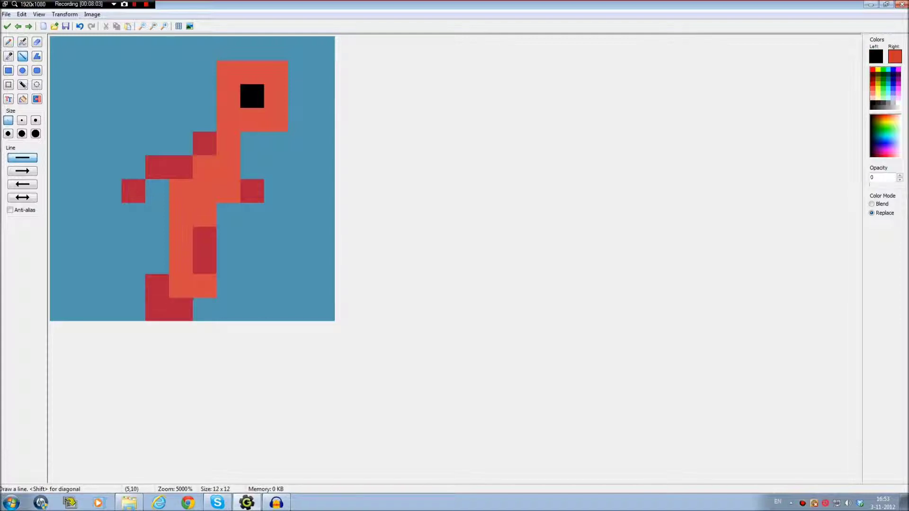
- Erase the lower crimson thigh pixel and extend the crimson rear leg upward by one pixel behind the knee
click(18, 26)
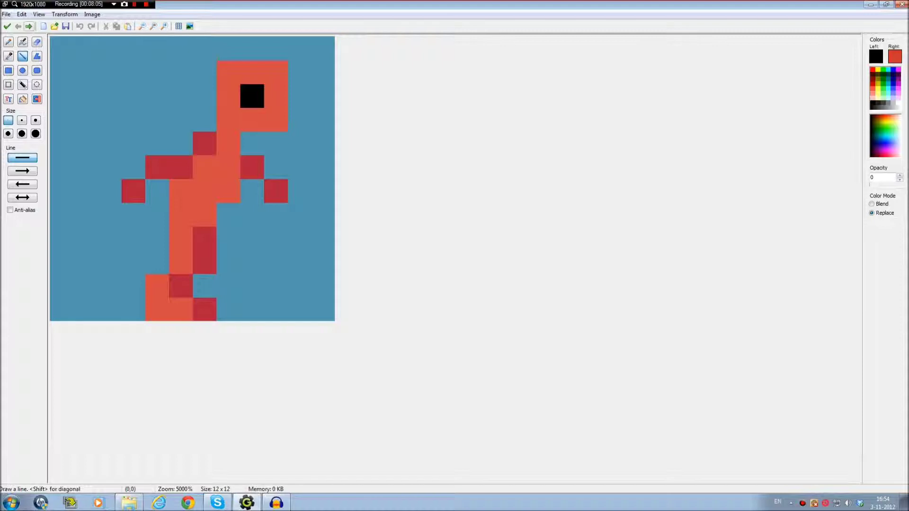
click(28, 26)
click(204, 262)
ctrl+click(157, 286)
click(157, 261)
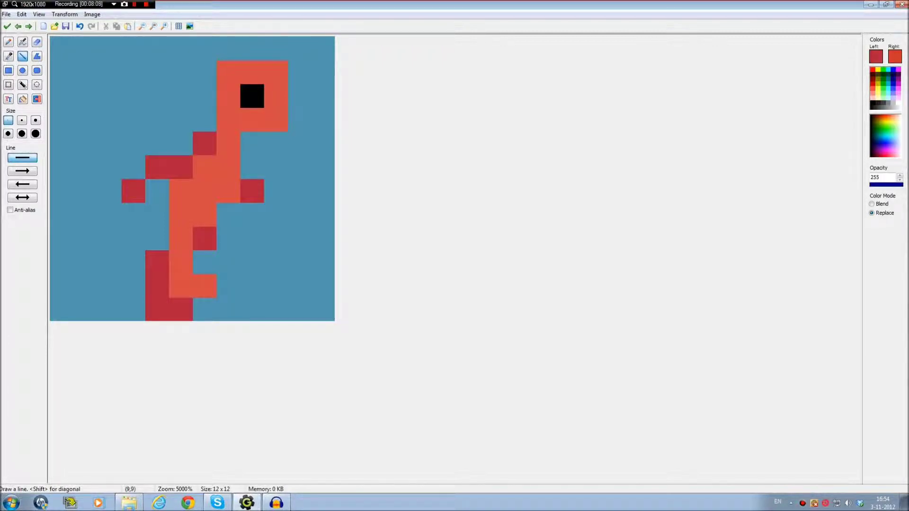
- Swap the colours of the two thigh pixels, making the front one lighter red and the rear one crimson
ctrl+click(181, 238)
click(205, 238)
ctrl+click(157, 239)
click(181, 238)
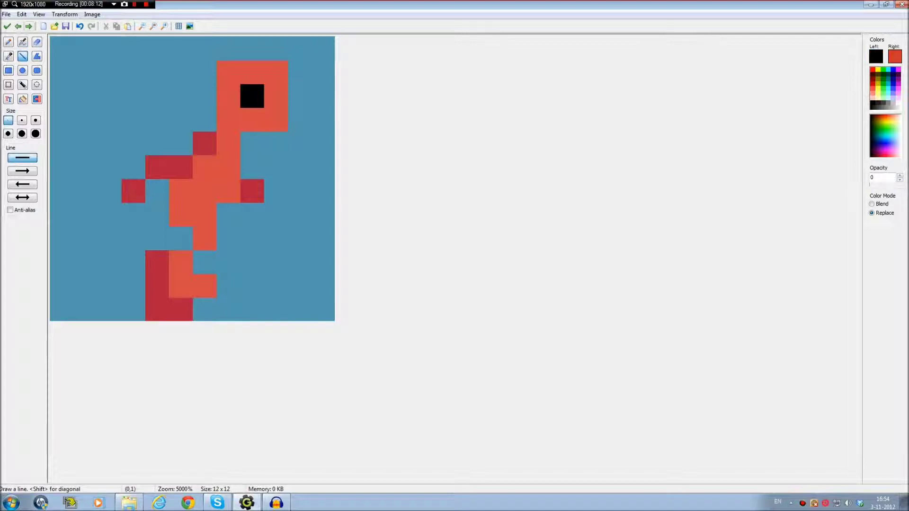
key(Left)
key(Right)
ctrl+click(157, 262)
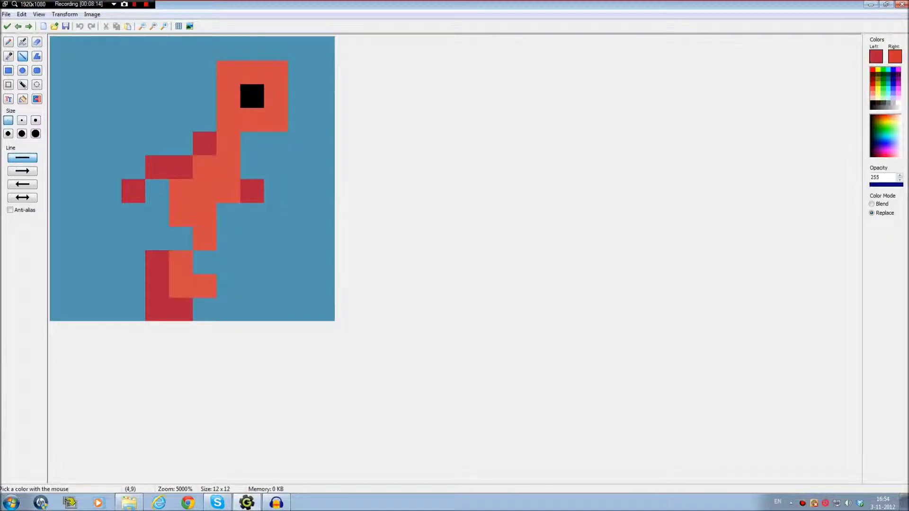
click(190, 229)
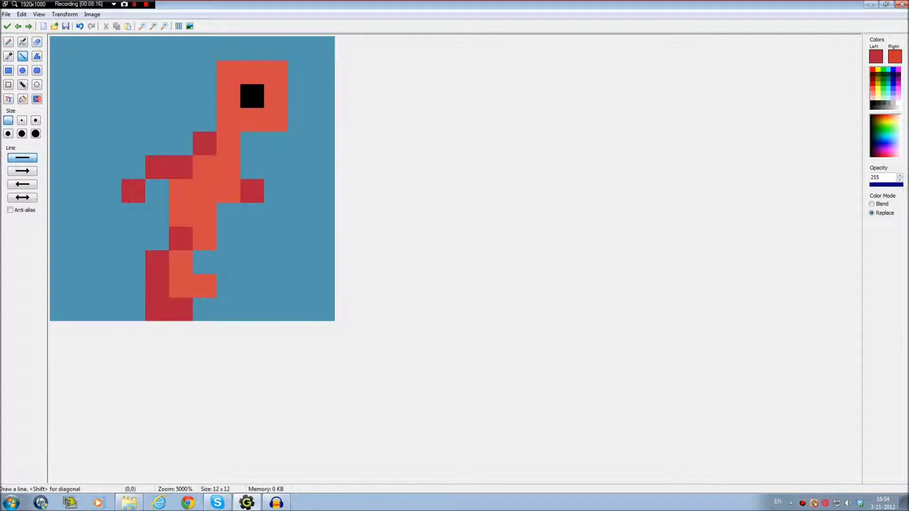
click(17, 26)
click(28, 26)
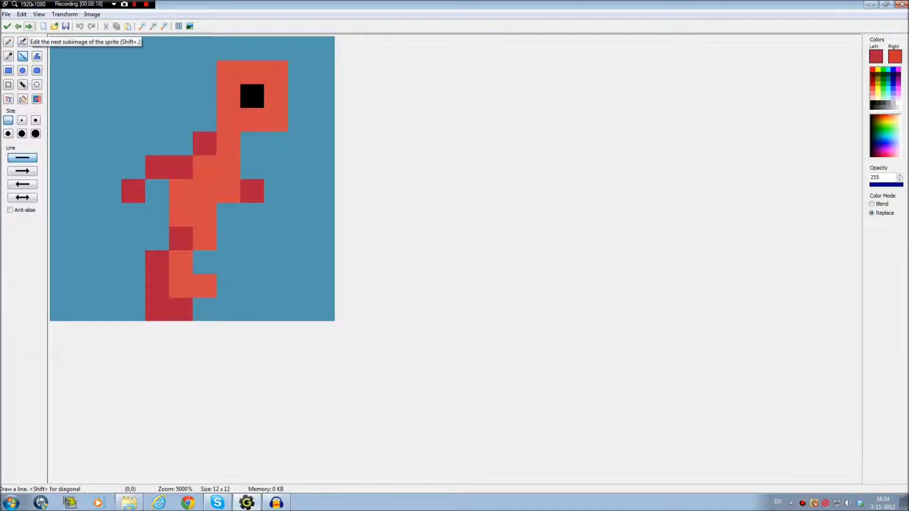
click(29, 26)
click(18, 26)
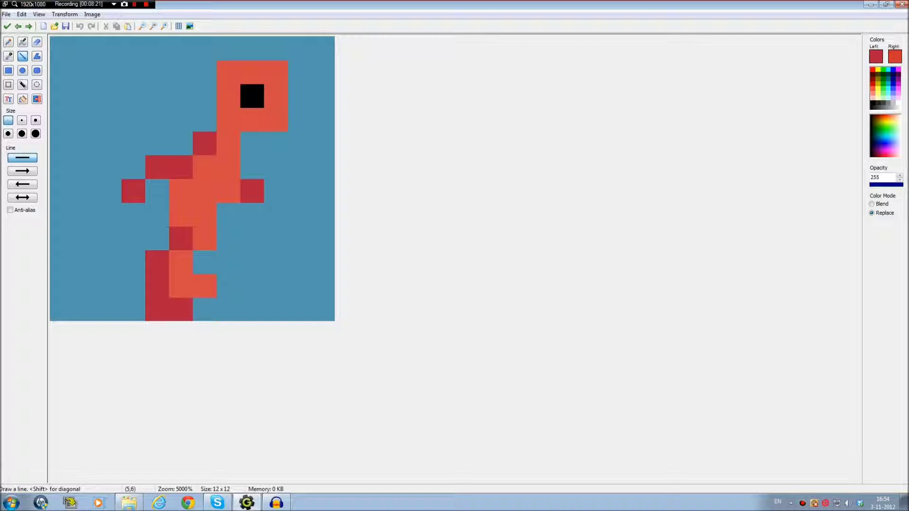
- Raise the rear arm by one pixel row, painting it in crimson and erasing its old pixels
click(181, 144)
click(157, 143)
click(134, 167)
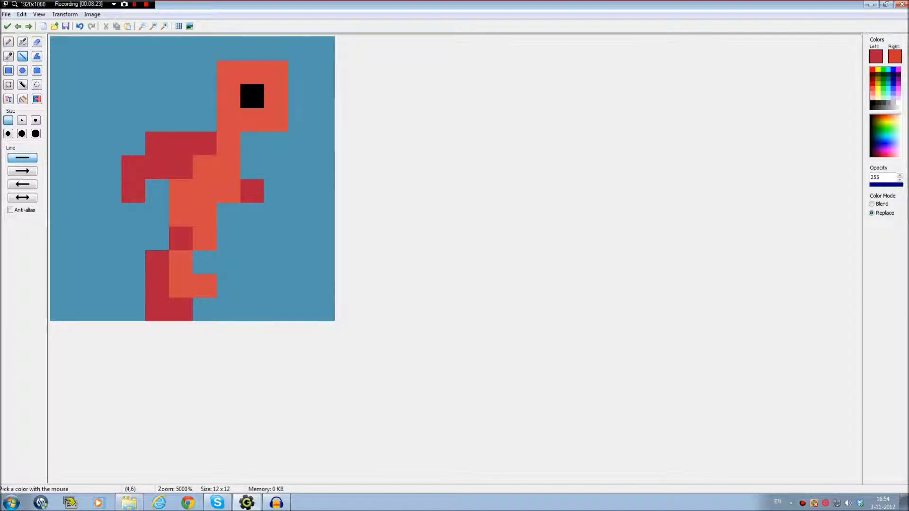
ctrl+click(156, 191)
click(133, 191)
ctrl+click(178, 191)
ctrl+click(160, 191)
drag(157, 167, 181, 167)
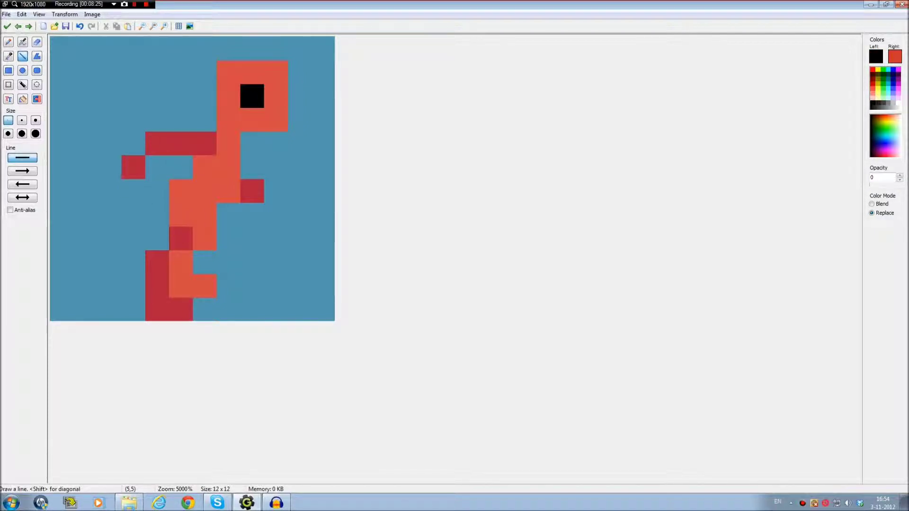
- Fill the upper back directly beneath the raised arm with one lighter red pixel
ctrl+click(205, 168)
key(ctrl+z)
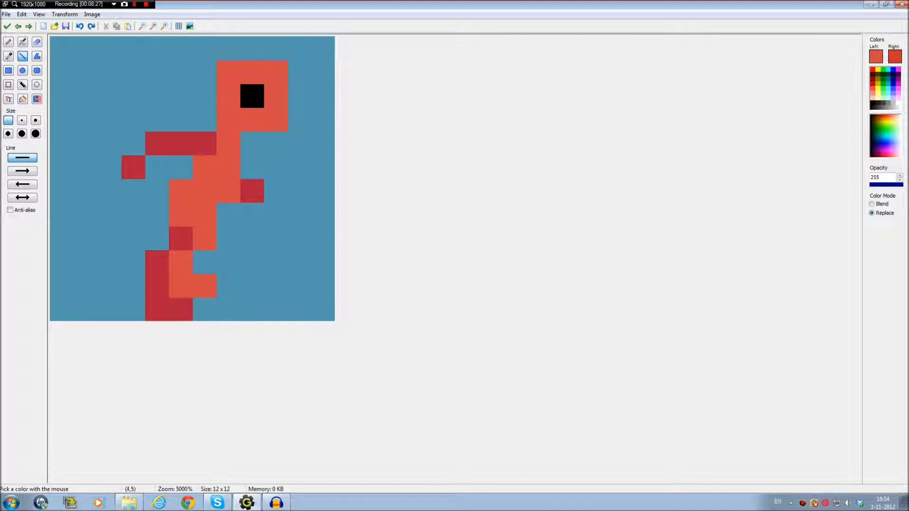
ctrl+click(181, 167)
ctrl+click(204, 168)
click(181, 167)
click(205, 144)
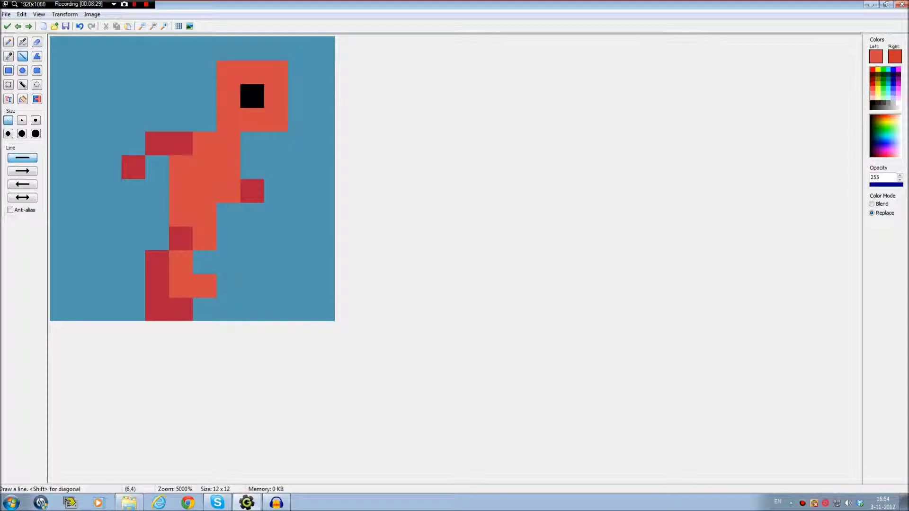
key(ctrl+z)
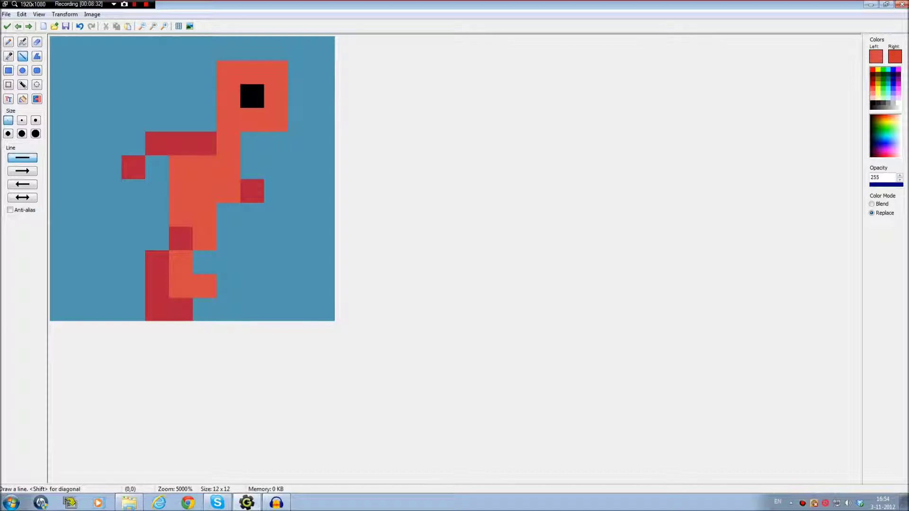
click(18, 26)
click(29, 26)
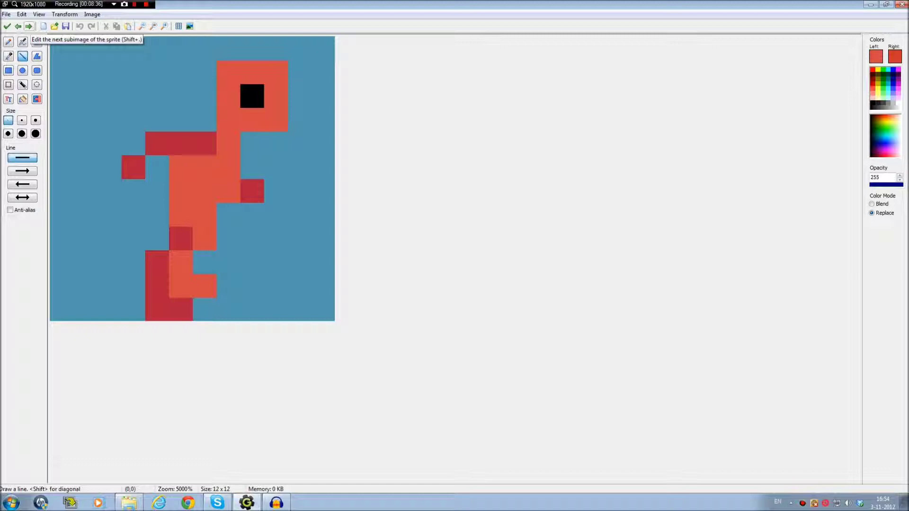
- Accept the image edits and show the animation preview at a speed of 15
click(7, 26)
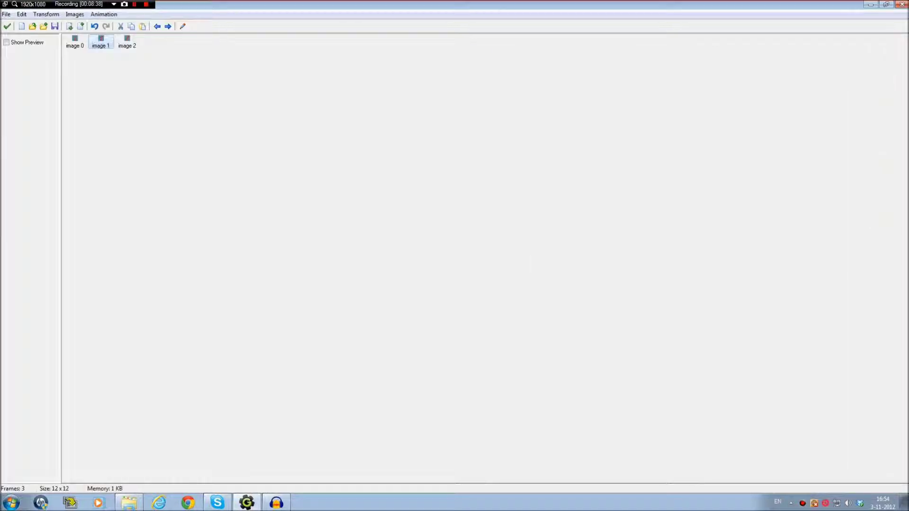
click(7, 43)
double_click(30, 411)
text(15)
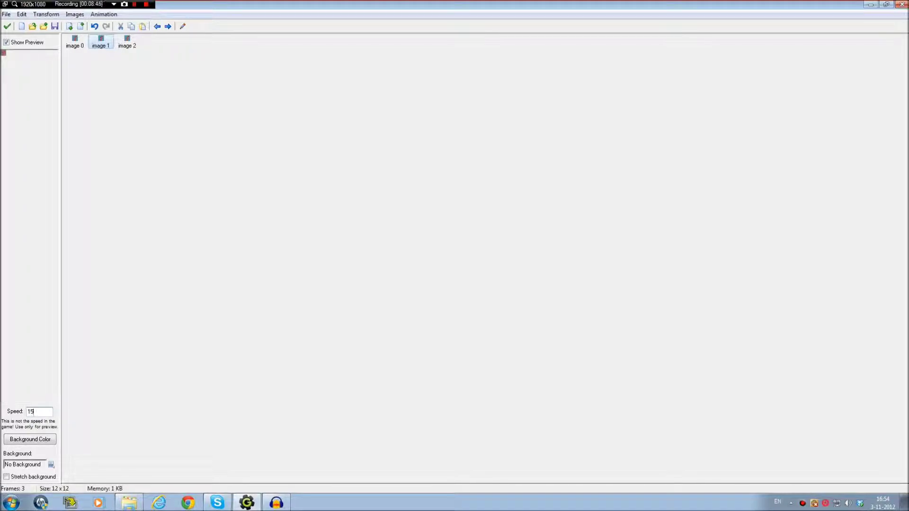
- Replace image 2 with a copy of image 1 and open it for editing
click(127, 42)
click(120, 26)
click(142, 26)
double_click(126, 41)
scroll(164, 150, up, 10)
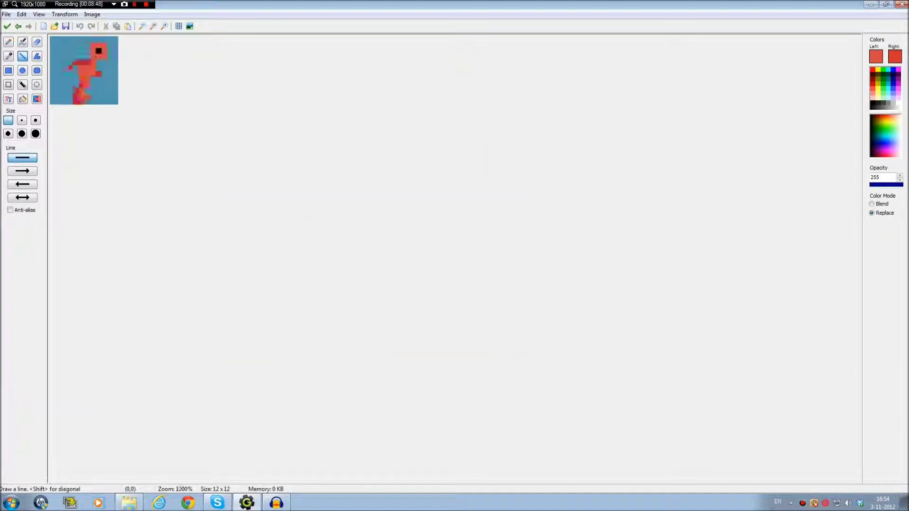
scroll(163, 150, up, 1)
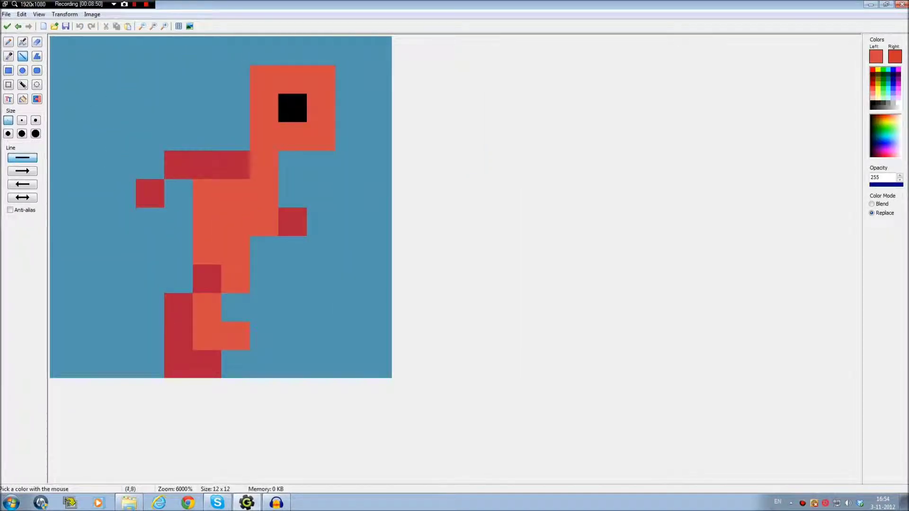
- Bring the front leg forward by adding lighter red pixels at the thigh, shin and toe
click(263, 278)
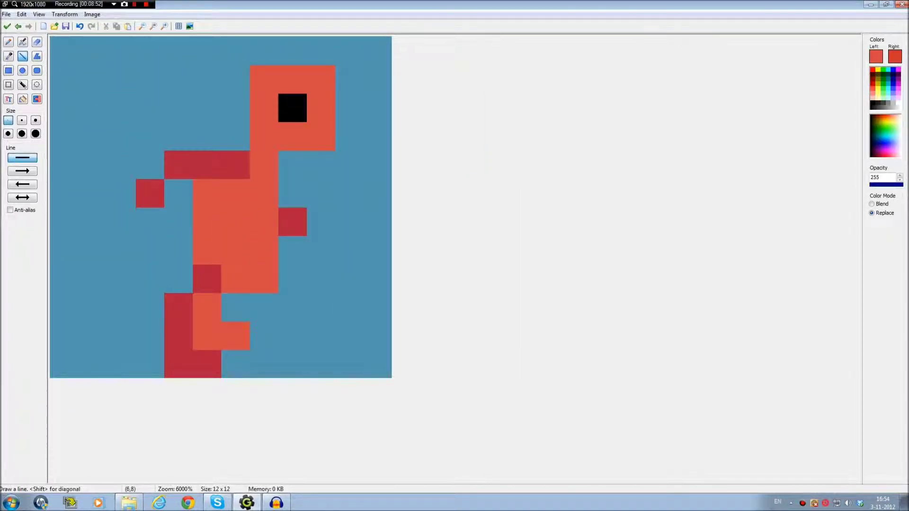
click(264, 336)
ctrl+click(236, 364)
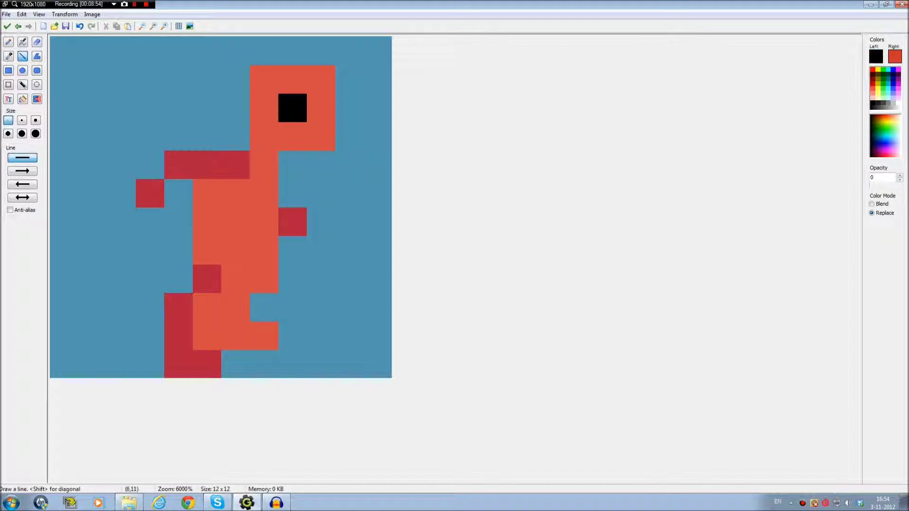
ctrl+click(235, 307)
click(236, 336)
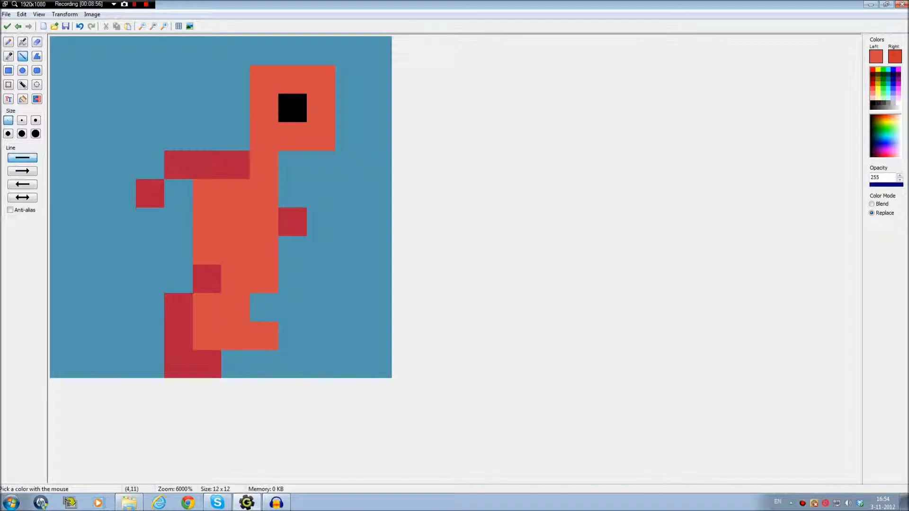
- Shift the crimson rear foot one pixel backward and erase the leftover pixels between the two legs
ctrl+click(179, 335)
click(157, 341)
click(149, 363)
ctrl+click(235, 364)
click(206, 364)
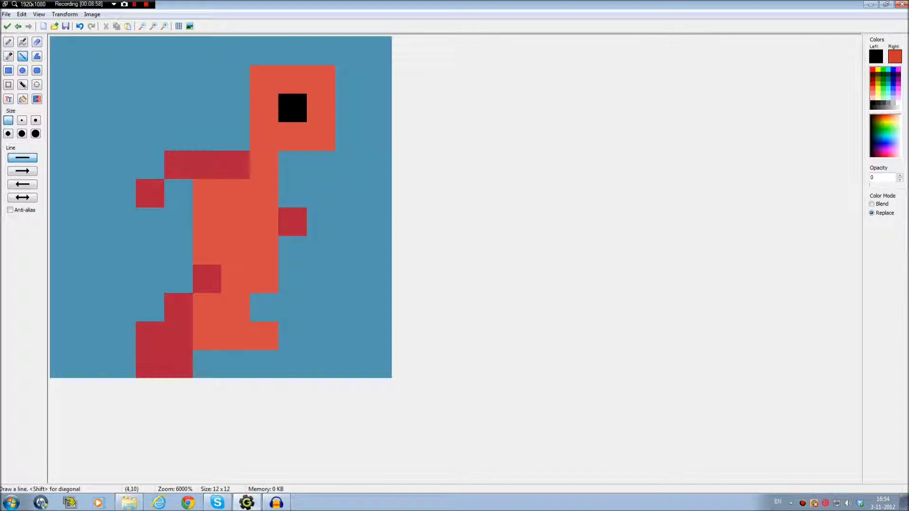
click(179, 335)
drag(207, 307, 207, 335)
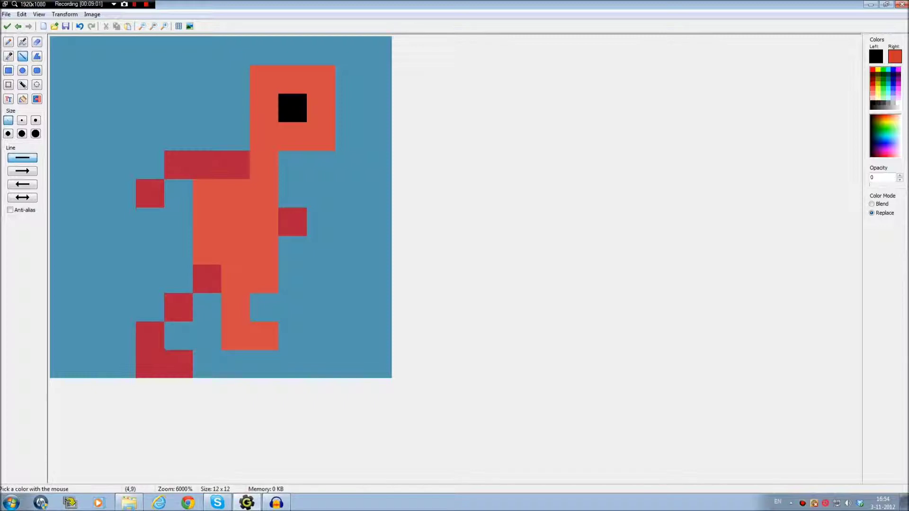
- Try single extra crimson pixels at different spots around the rear lower leg
ctrl+click(178, 308)
click(178, 279)
key(ctrl+z)
click(150, 307)
key(ctrl+z)
click(178, 336)
key(ctrl+z)
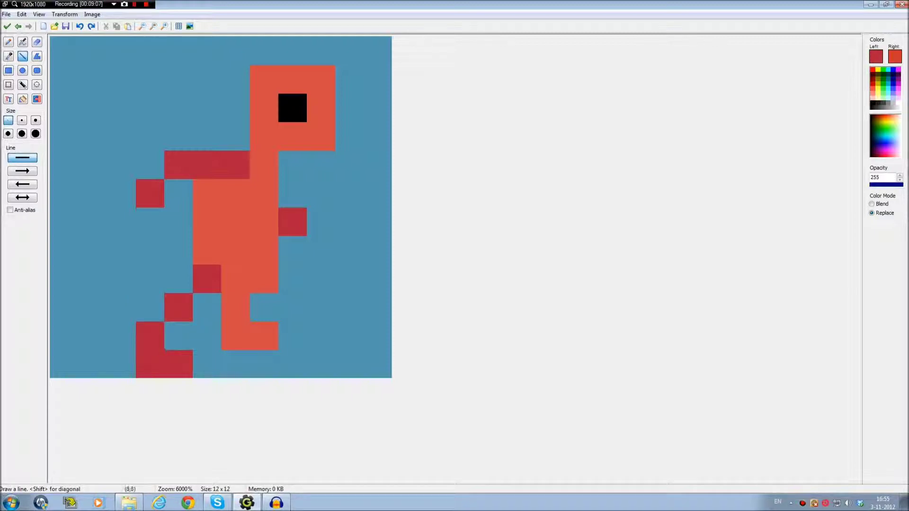
- Examine the running motion by switching back and forth between the three frames
click(18, 26)
click(28, 26)
click(18, 27)
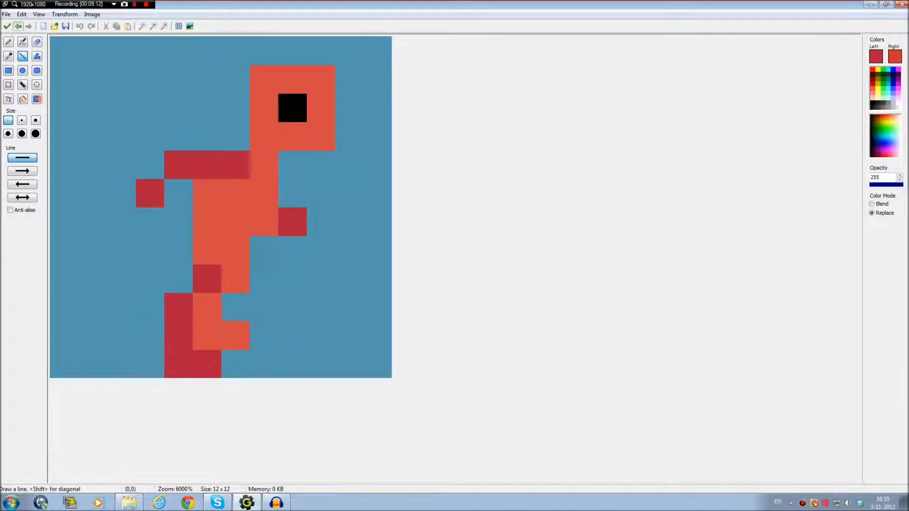
click(28, 26)
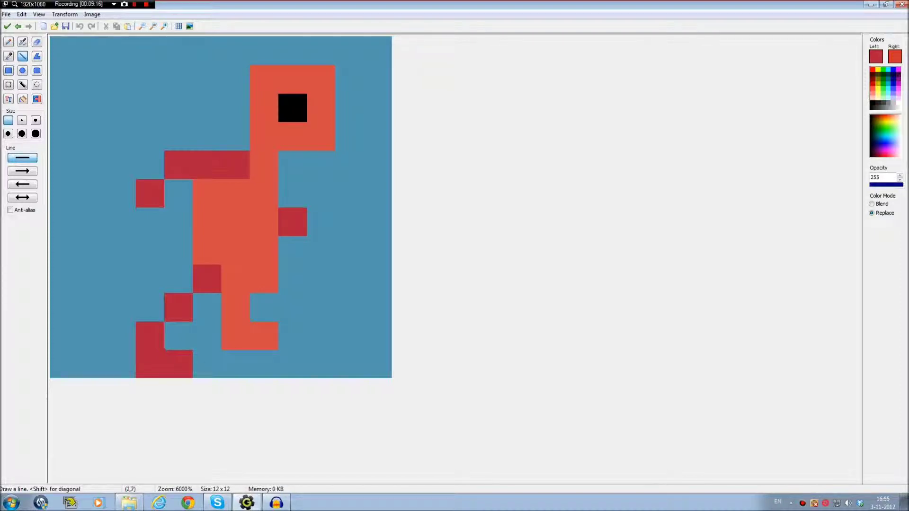
scroll(121, 249, down, 4)
scroll(79, 125, down, 2)
scroll(79, 125, up, 5)
click(18, 26)
click(18, 26)
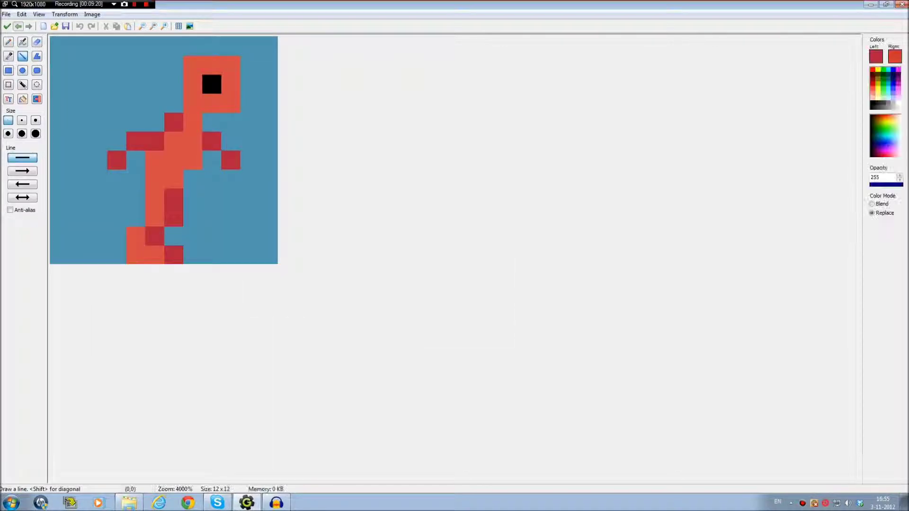
click(29, 26)
click(28, 26)
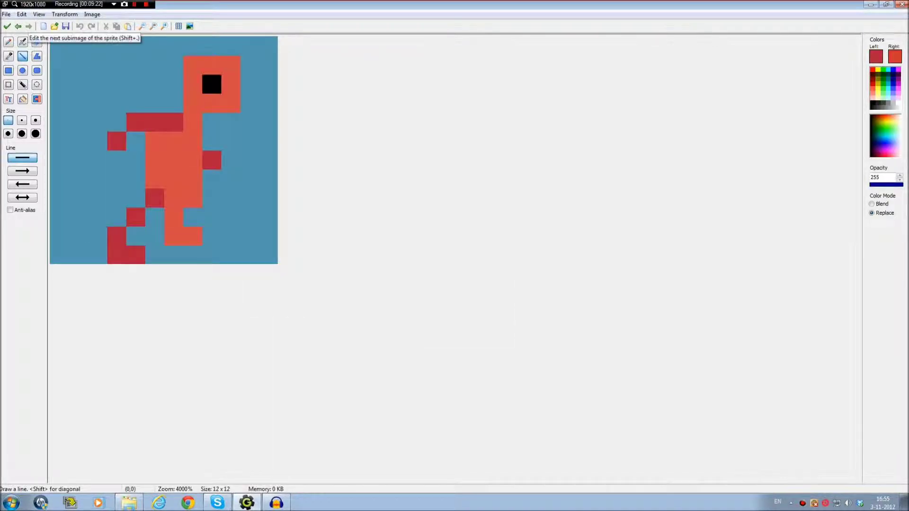
- Accept the edits, paste a copy of the last frame as a fourth frame, and open it for editing
click(7, 26)
click(131, 26)
click(142, 26)
double_click(152, 42)
scroll(62, 69, up, 4)
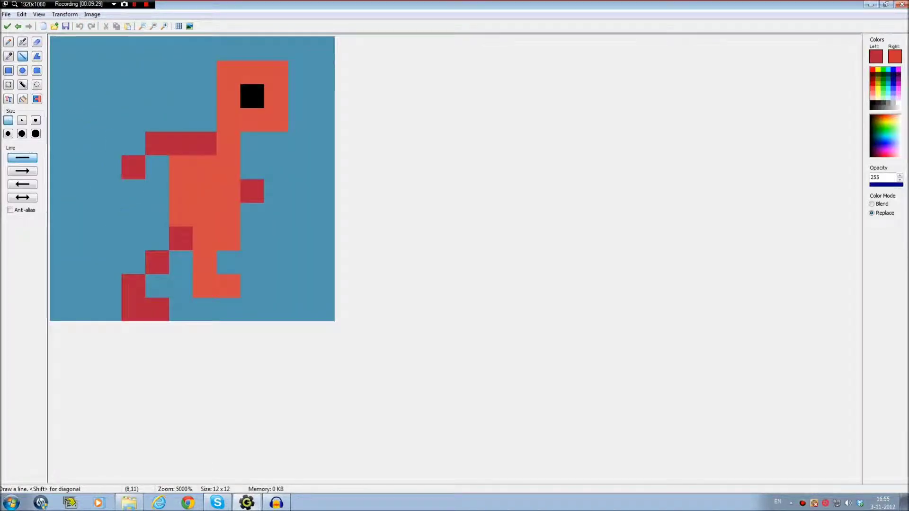
- Try extending the front leg down to the bottom row with lighter red pixels and trimming its back edge
ctrl+click(228, 286)
click(228, 309)
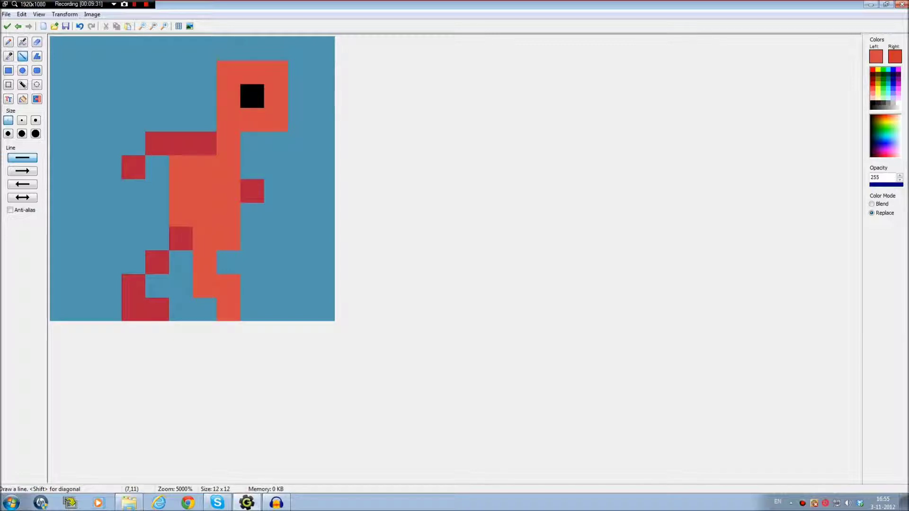
click(229, 262)
ctrl+click(181, 285)
drag(205, 285, 204, 262)
key(ctrl+z)
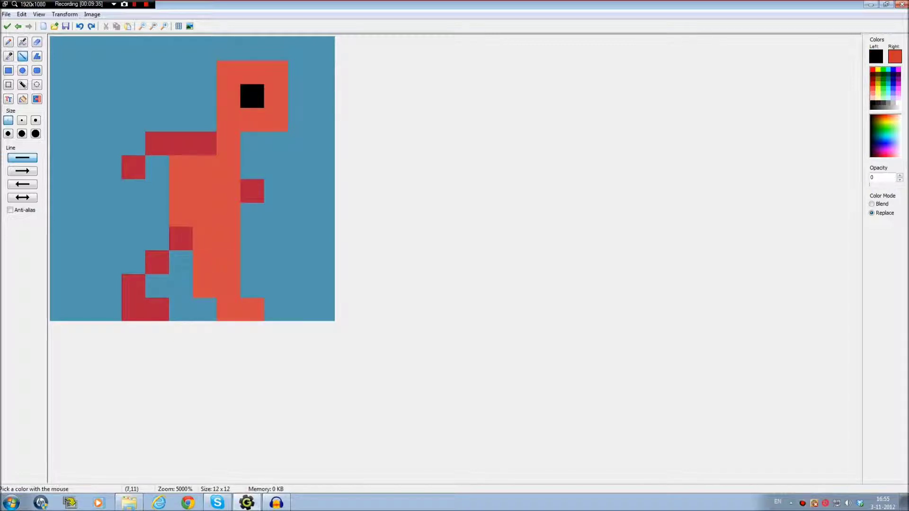
key(ctrl+z)
- Select the whole character in the fourth frame and move it up by one pixel
click(18, 26)
click(18, 26)
click(18, 26)
click(29, 26)
click(29, 26)
click(29, 26)
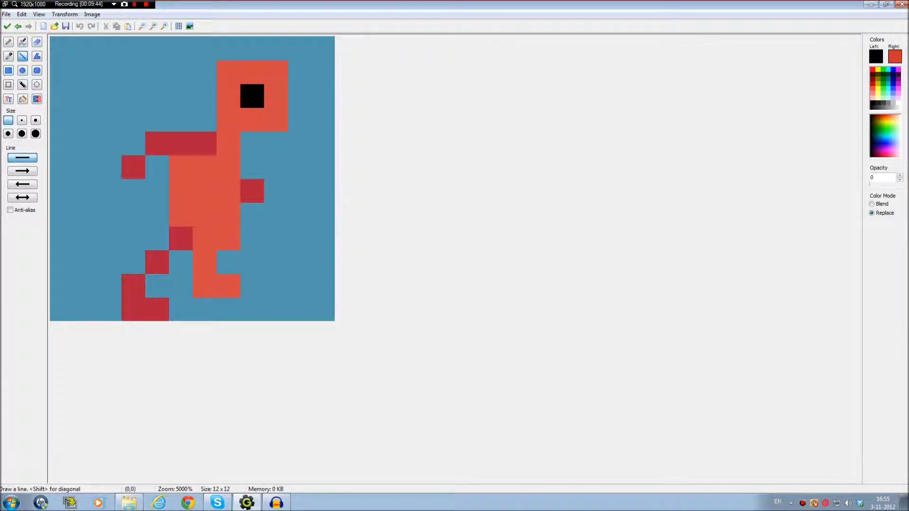
click(8, 85)
drag(61, 72, 331, 313)
drag(180, 215, 180, 191)
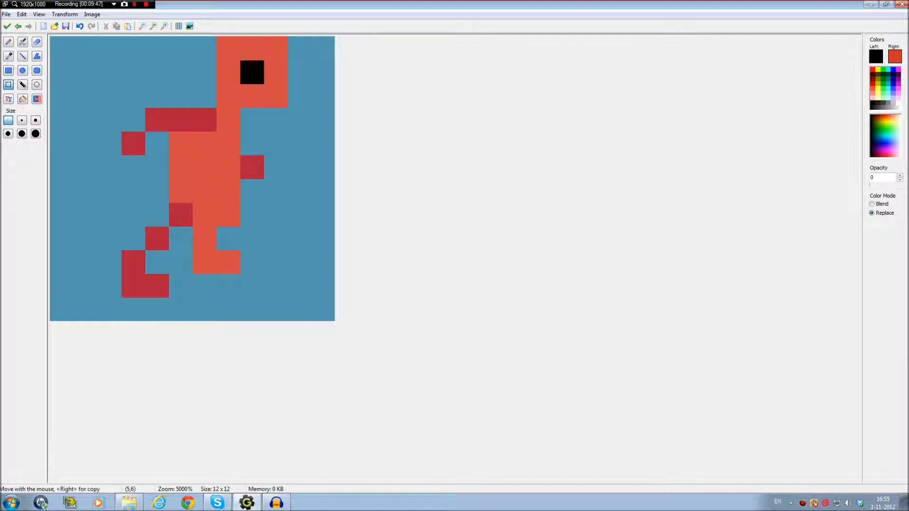
- Shift the front leg one pixel forward with lighter red shin and toe pixels, erasing its old rear column
click(22, 56)
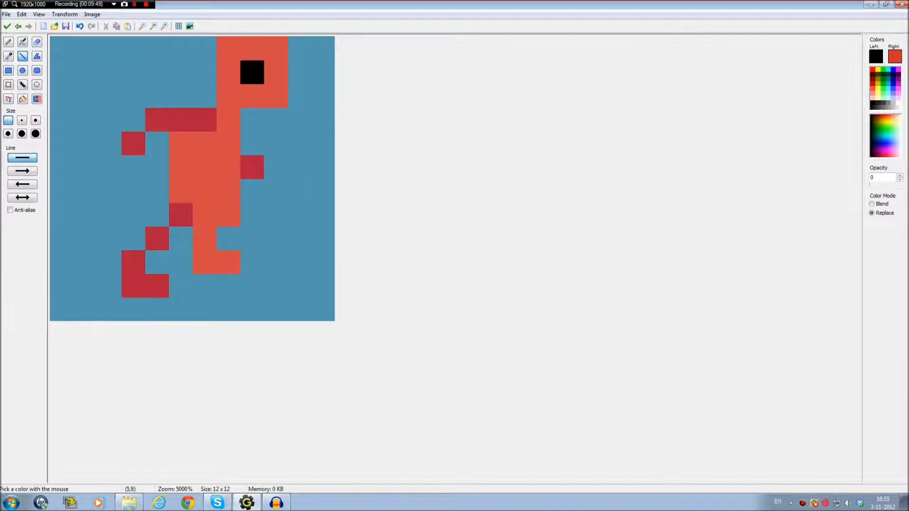
ctrl+click(205, 238)
click(228, 239)
click(252, 262)
ctrl+click(228, 285)
drag(204, 262, 205, 215)
- Try thickening the front thigh with two lighter red pixels below the front hand
ctrl+click(229, 215)
click(252, 214)
key(ctrl)
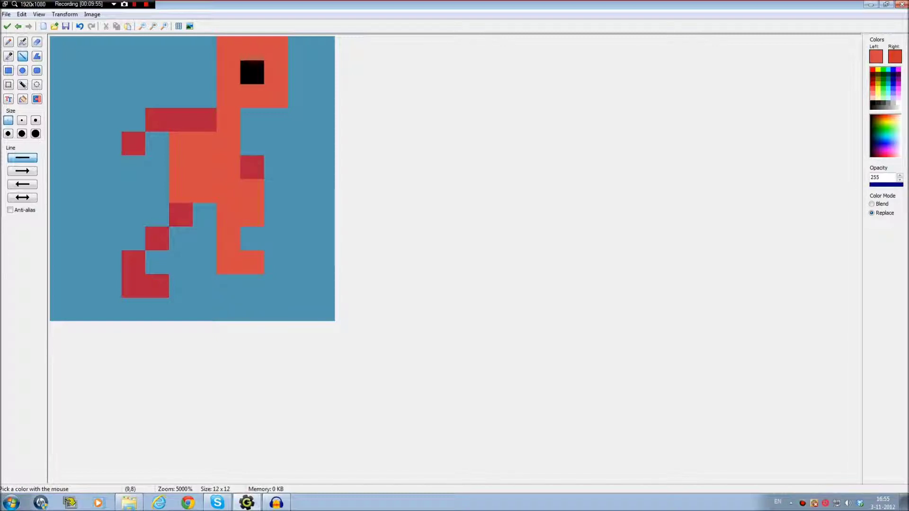
key(ctrl+z)
click(18, 26)
click(29, 26)
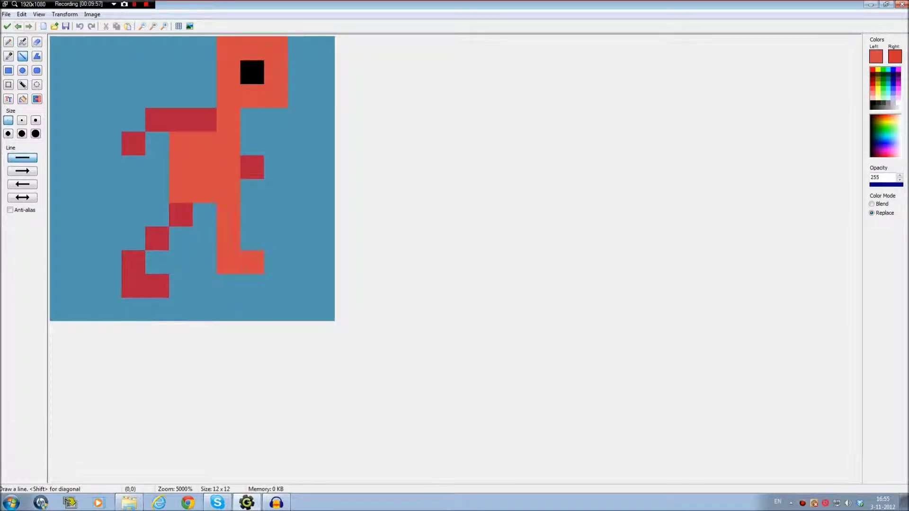
- Add lighter red pixels under the front hand to widen the thigh, and compare the pose with the previous frame
click(252, 191)
key(ctrl)
click(18, 26)
click(29, 26)
- Erase the heel pixel of the rear foot and widen the rear knee with one darker red pixel
ctrl+click(133, 262)
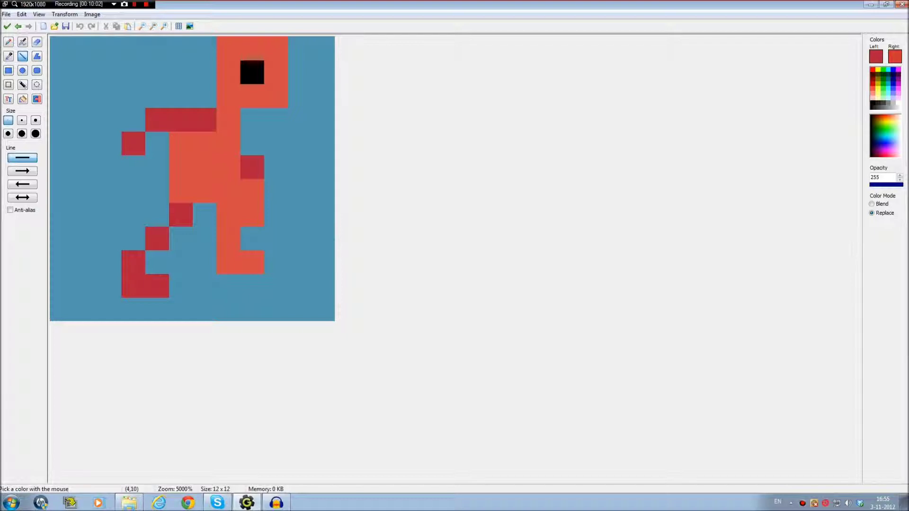
ctrl+click(109, 286)
click(133, 286)
click(133, 262)
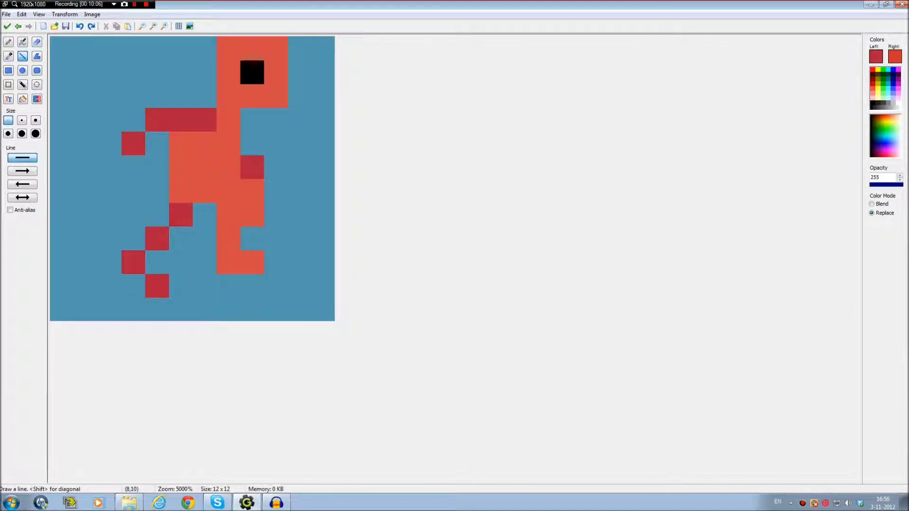
click(181, 238)
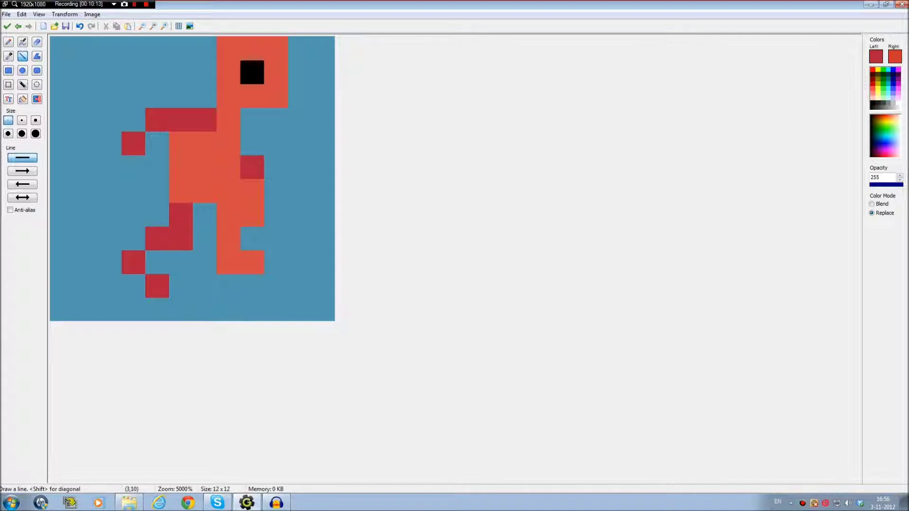
- Reshape the rear leg into a raised bend with darker red shin pixels, erasing its toe and lowest pixel
click(133, 287)
ctrl+click(157, 262)
click(156, 286)
ctrl+click(133, 262)
click(133, 238)
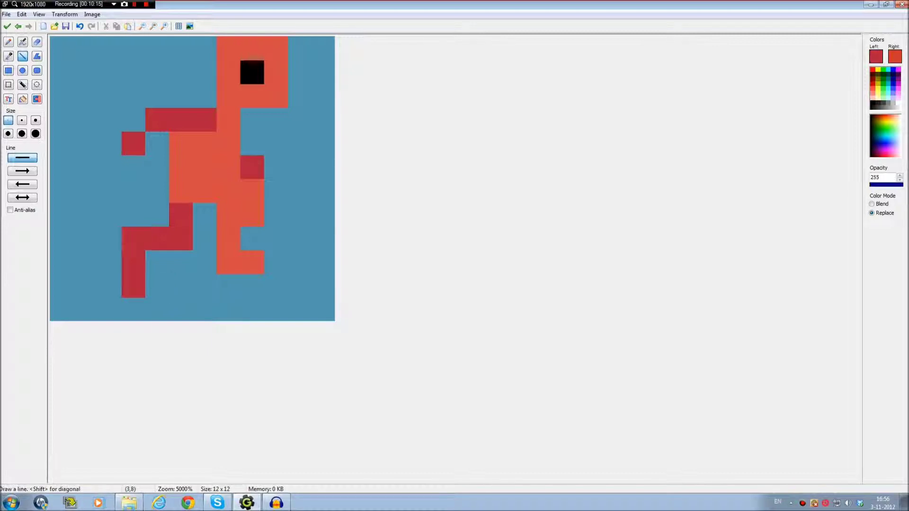
ctrl+click(180, 286)
click(133, 286)
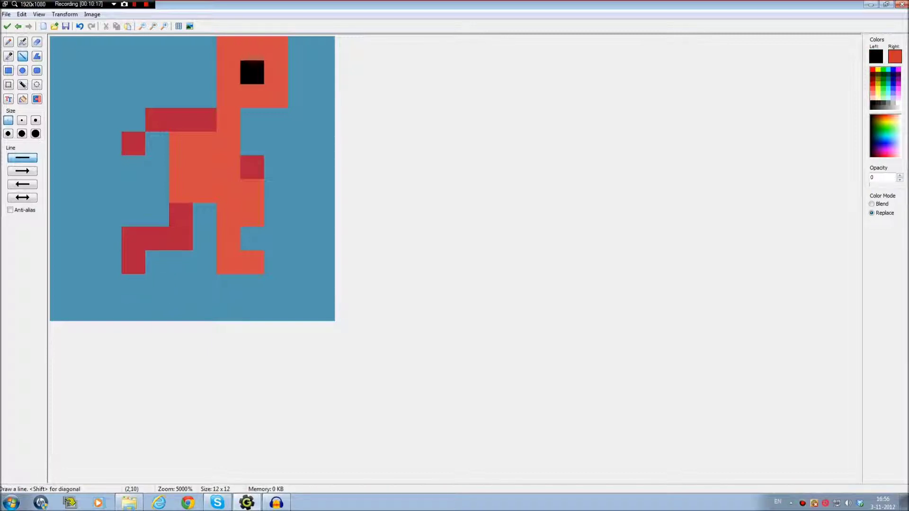
click(18, 26)
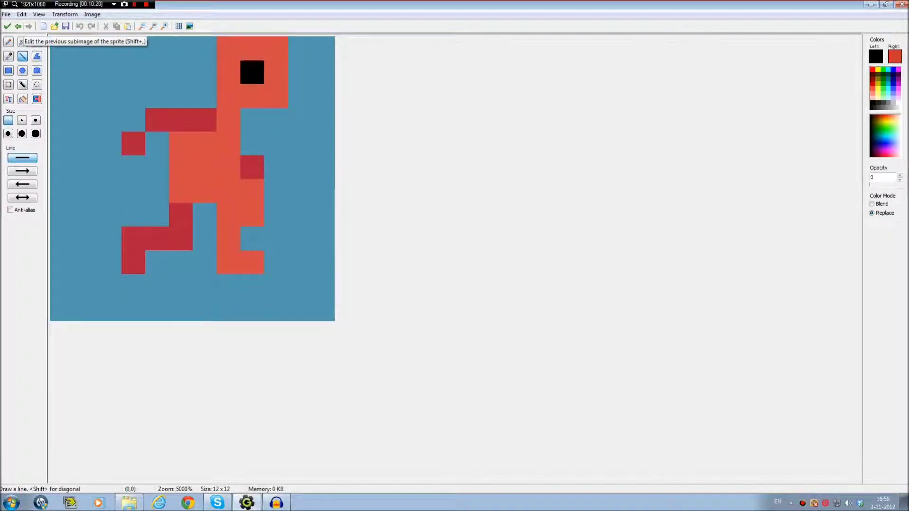
- Append a copy of the fourth frame to the animation and reopen the fourth frame for editing
click(7, 26)
click(131, 26)
click(142, 26)
double_click(153, 41)
scroll(95, 81, up, 6)
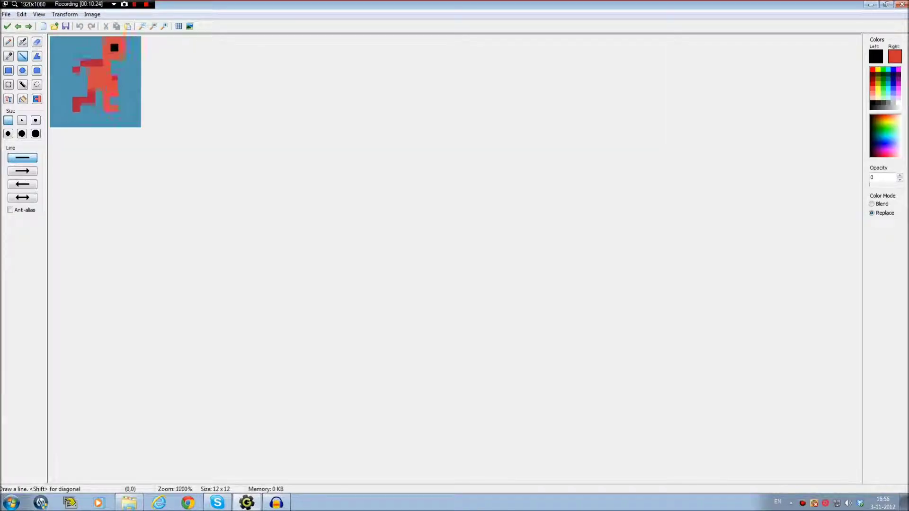
scroll(156, 190, up, 4)
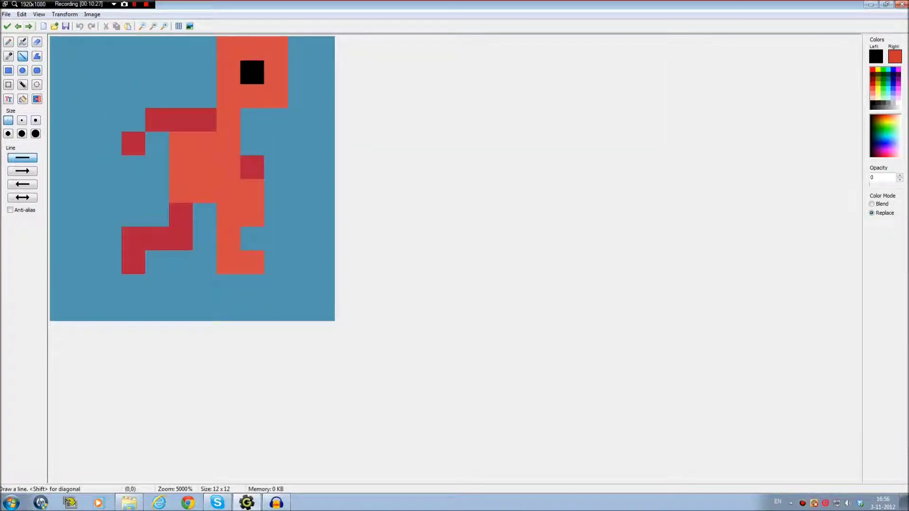
- Select the rear shin in the fourth frame, move it down by one pixel, and compare with the previous frame
click(18, 26)
click(29, 26)
click(18, 26)
click(29, 26)
click(8, 84)
drag(98, 203, 145, 273)
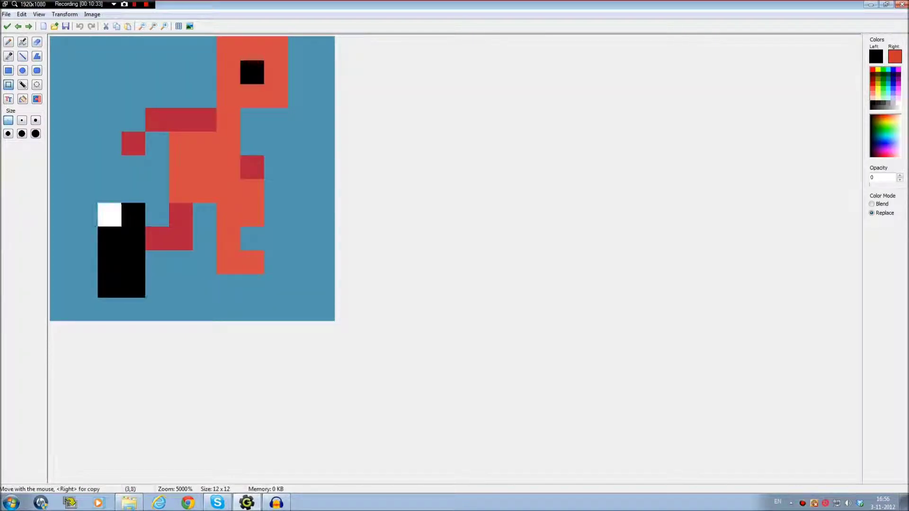
click(86, 238)
drag(86, 238, 62, 238)
drag(133, 238, 157, 286)
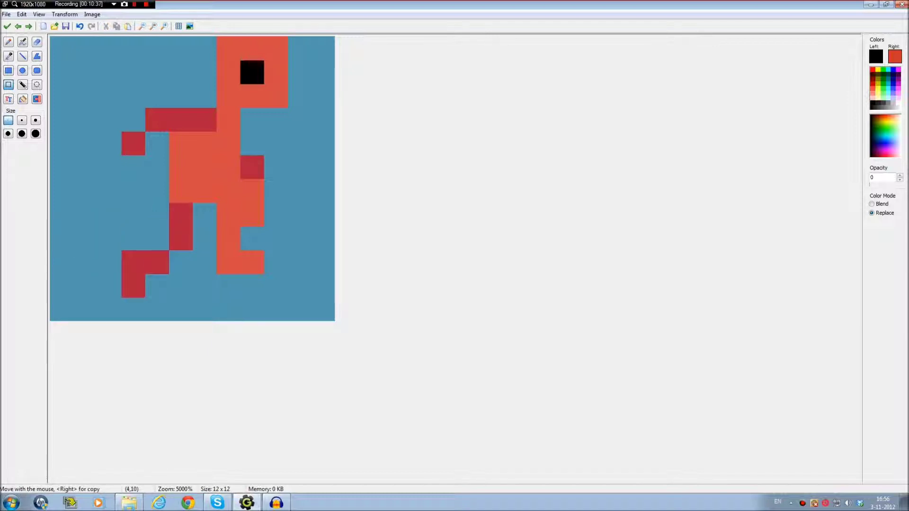
click(23, 55)
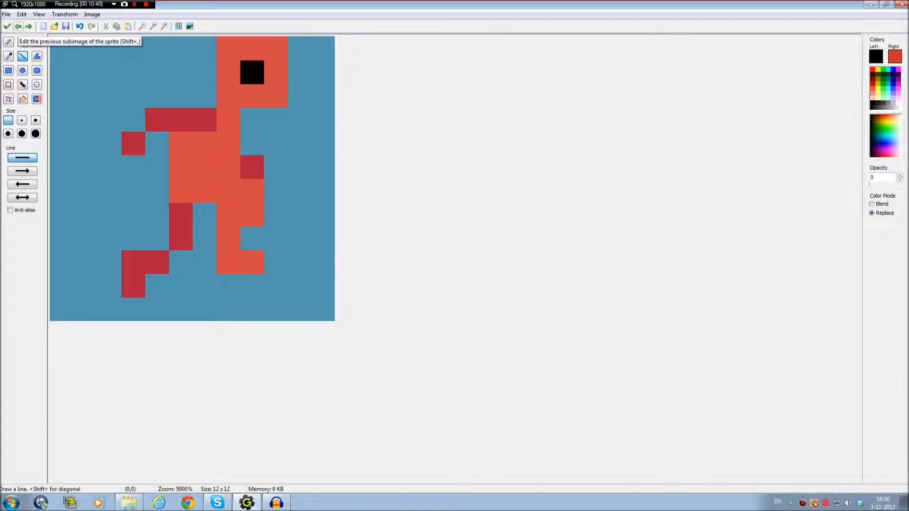
click(18, 26)
click(28, 27)
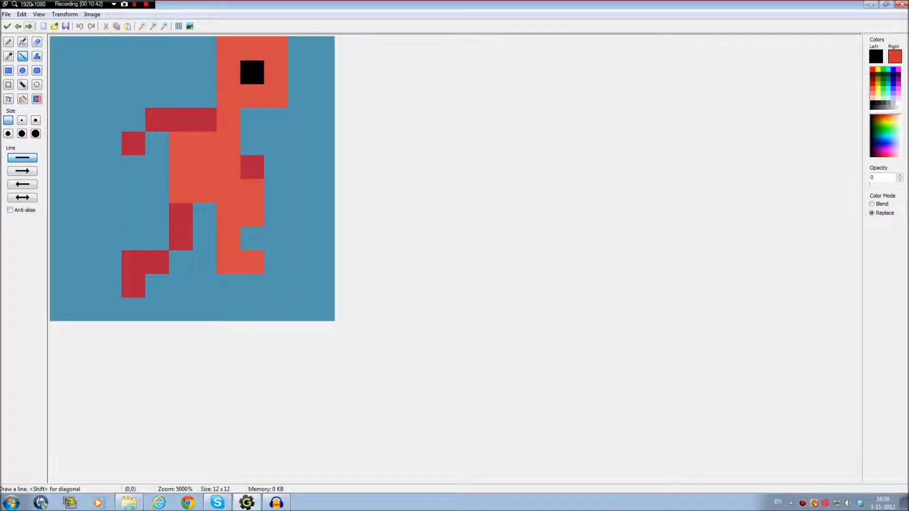
- Try moving the rear knee one pixel back with darker red, then restore the erased knee and shin pixels
ctrl+click(181, 238)
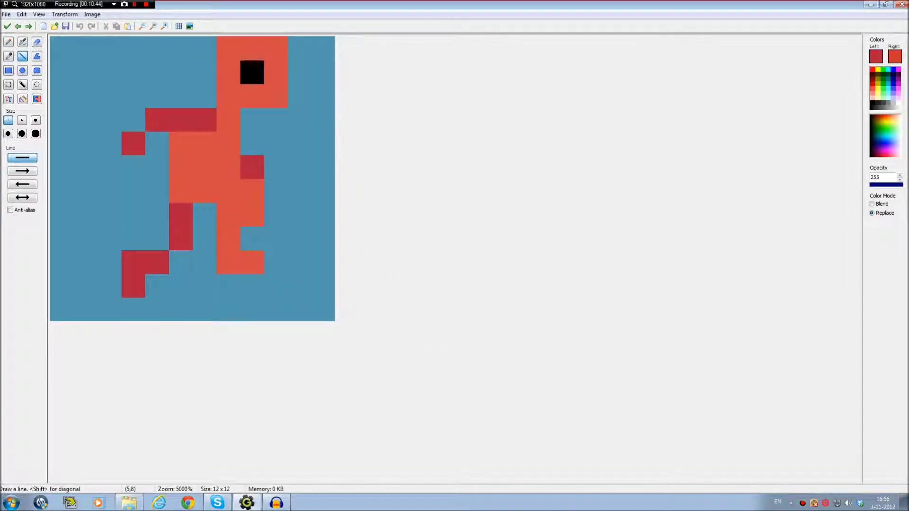
click(158, 238)
ctrl+click(204, 262)
click(181, 238)
click(157, 262)
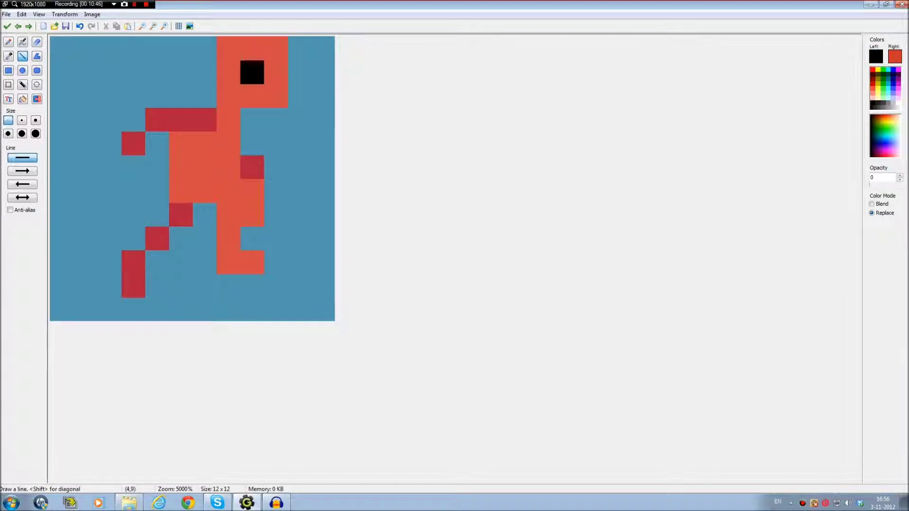
ctrl+click(157, 238)
click(157, 262)
click(181, 238)
ctrl+click(204, 239)
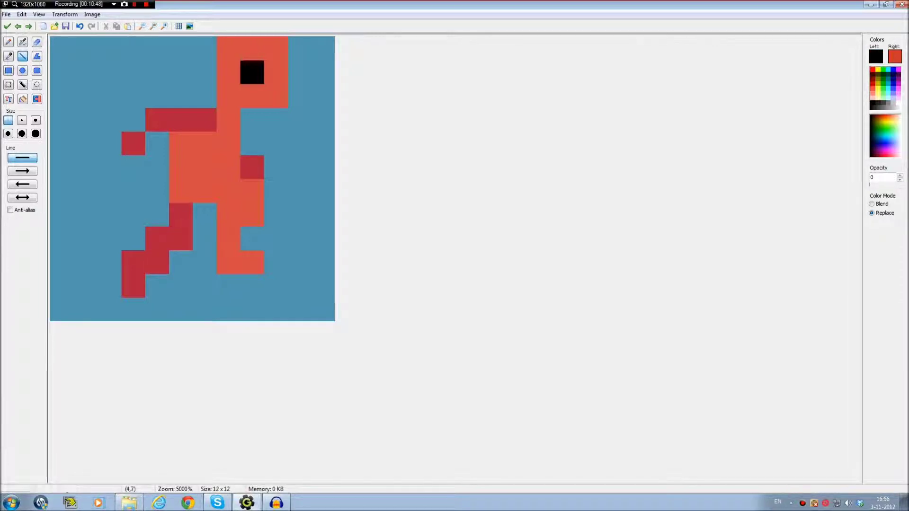
- Try shifting the top of the rear thigh one pixel forward in darker red, and undo the change
click(157, 238)
ctrl+click(181, 214)
click(204, 214)
ctrl+click(205, 239)
click(181, 214)
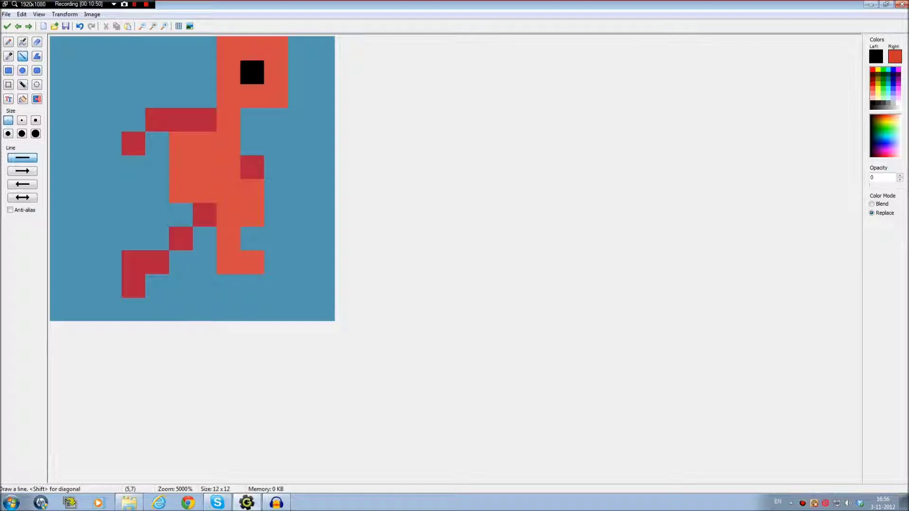
key(ctrl+z)
key(ctrl+z)
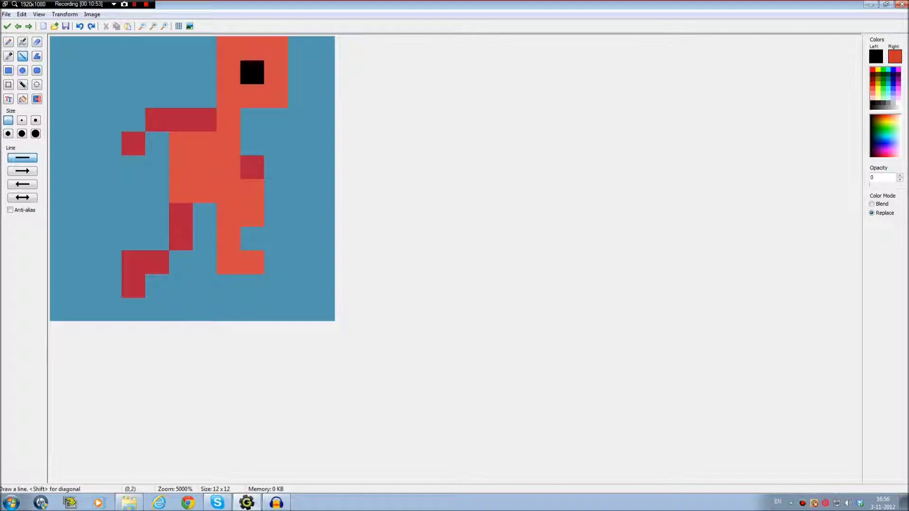
- In the fifth frame, widen the front leg forward and extend it one row lower with a lighter red foot
click(28, 26)
click(28, 26)
click(28, 26)
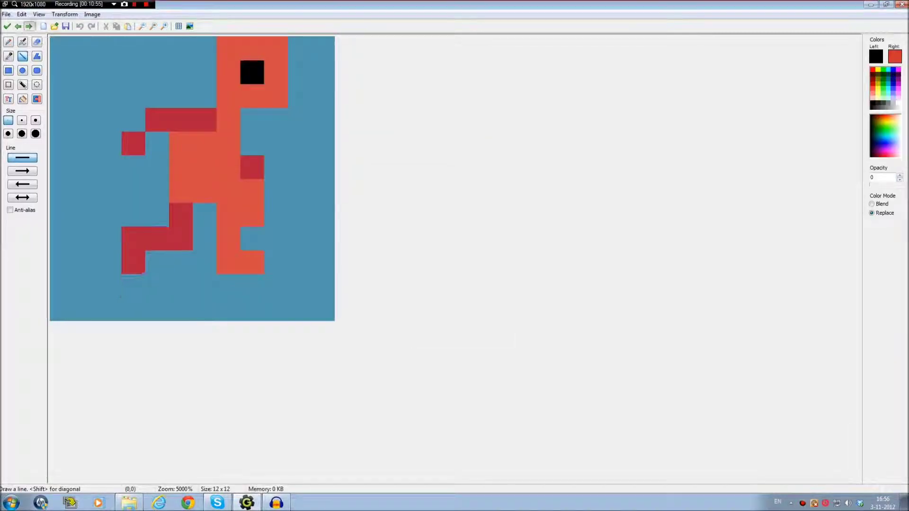
click(18, 26)
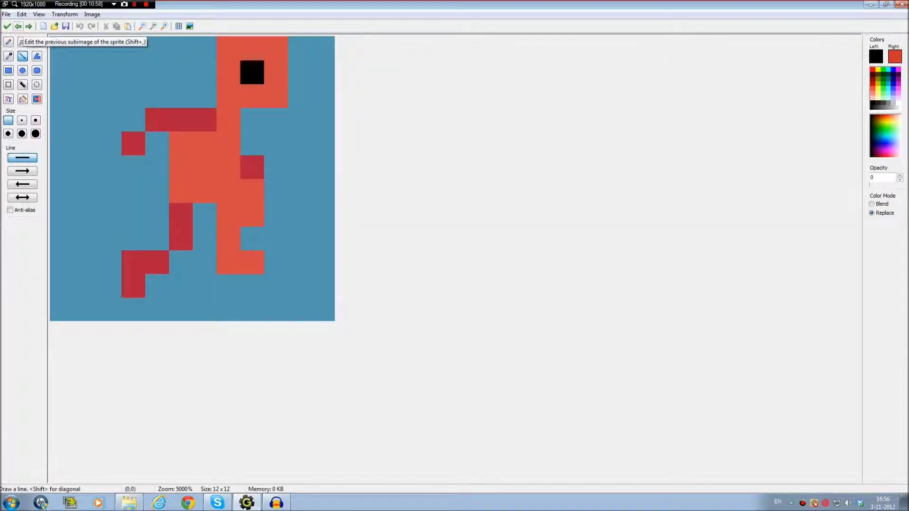
click(18, 26)
click(29, 26)
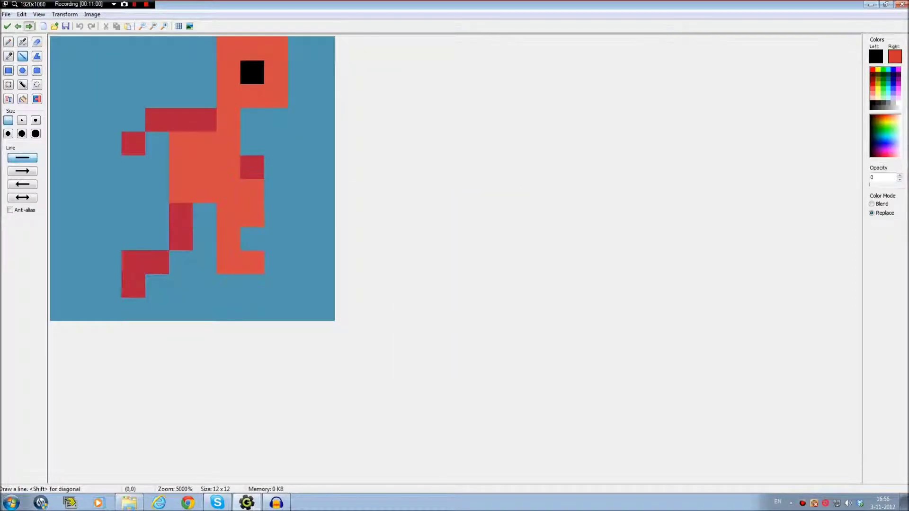
click(28, 26)
ctrl+click(228, 261)
click(252, 285)
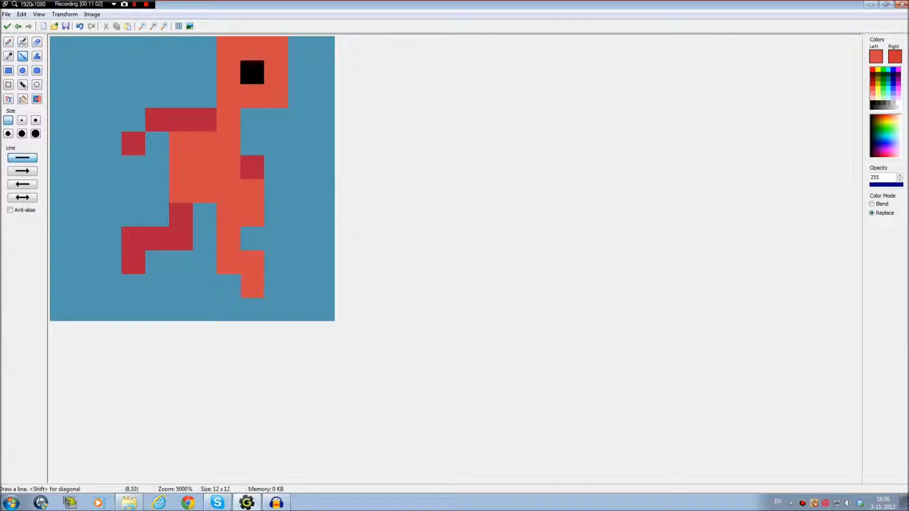
click(228, 285)
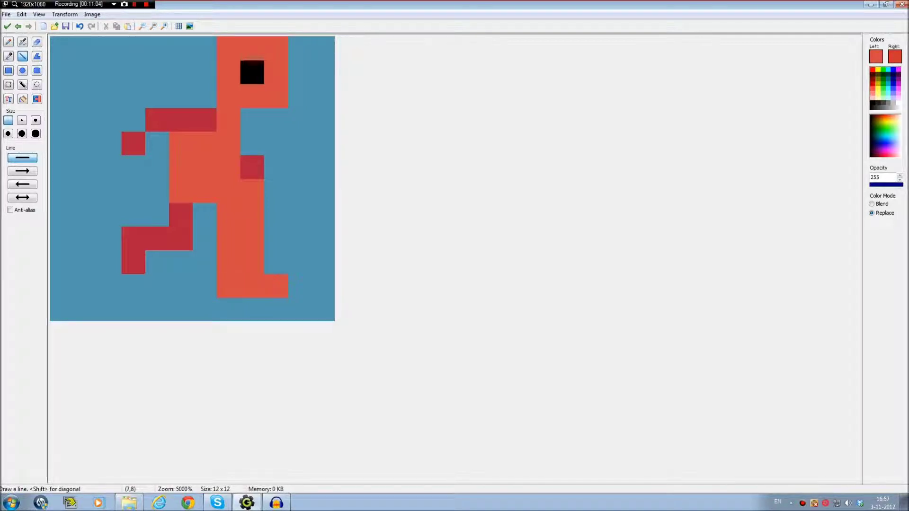
- Erase the front leg's rear column below the hip and the pixel directly under the front hand
ctrl+click(205, 285)
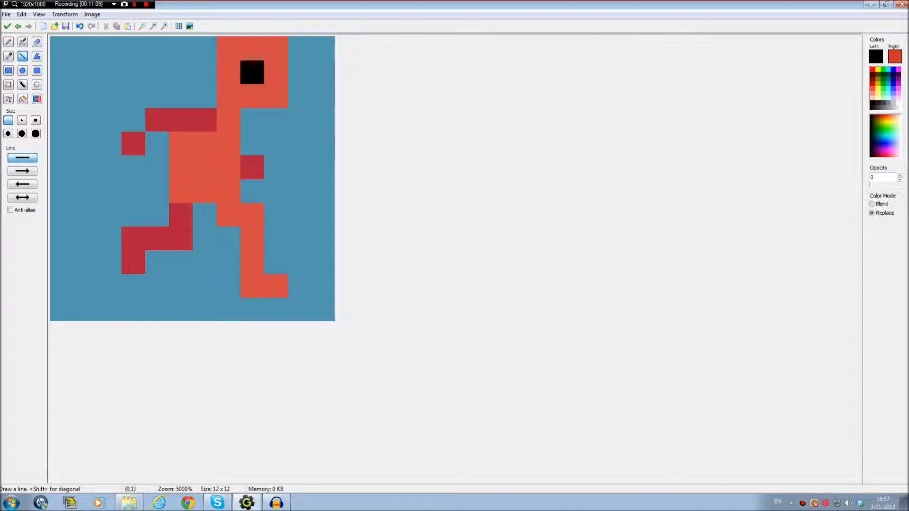
click(18, 26)
click(29, 26)
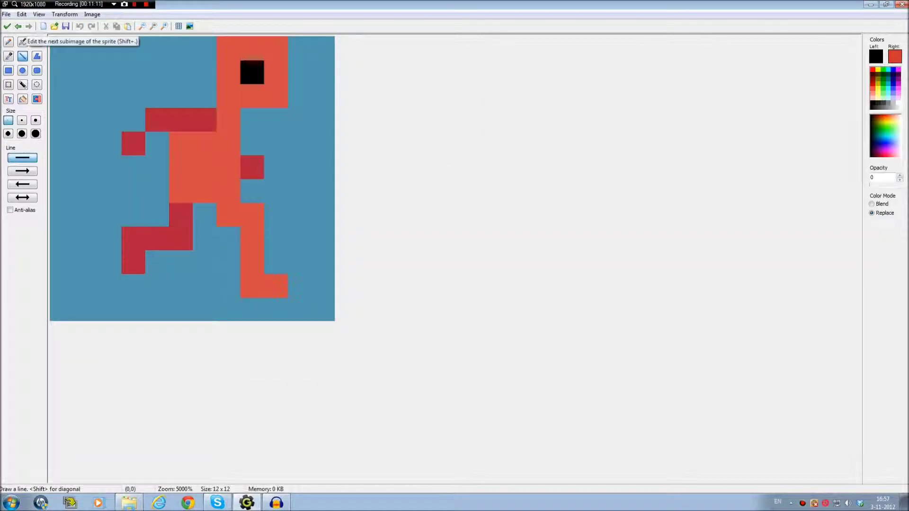
- Raise the front foot by one pixel with a lighter red toe, erasing its lowest row and the hip pixel behind the thigh
ctrl+click(276, 285)
click(276, 262)
ctrl+click(299, 263)
drag(275, 286, 252, 286)
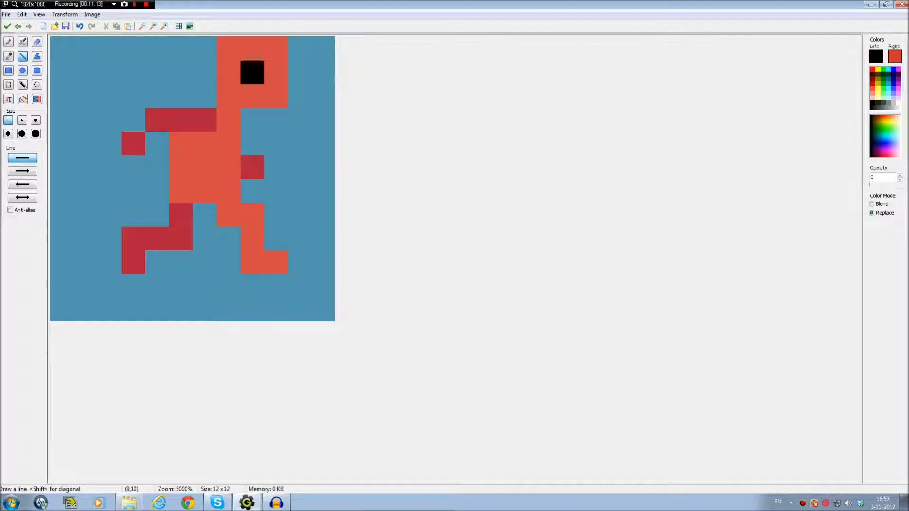
key(ctrl)
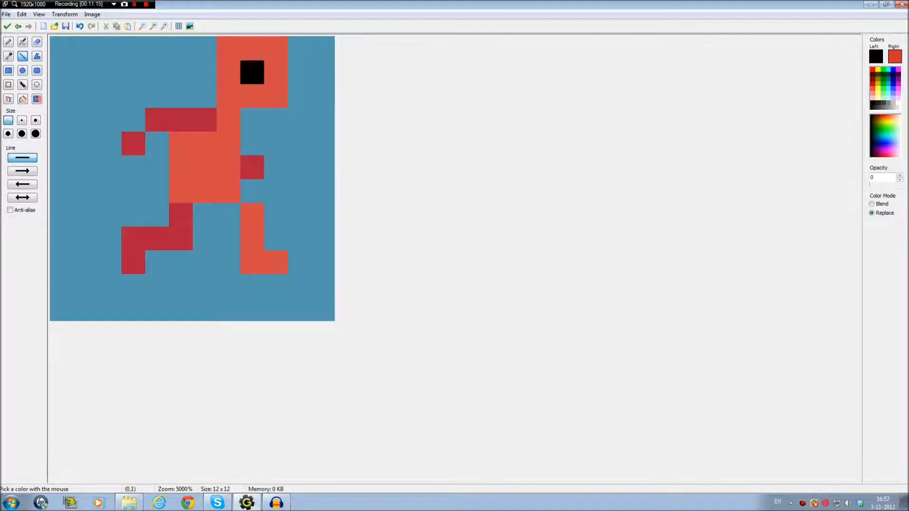
- Step through all five frames of the running animation to check how the leg motion flows
click(18, 26)
click(28, 26)
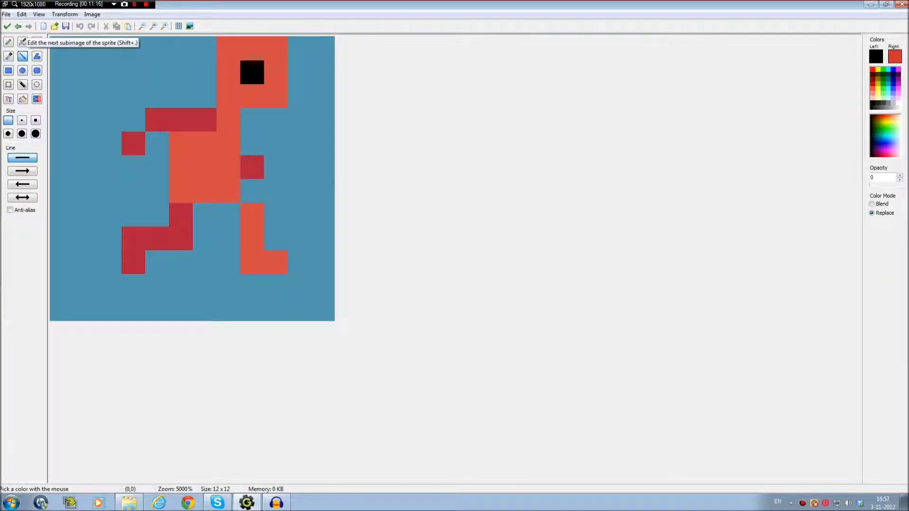
click(29, 26)
click(29, 26)
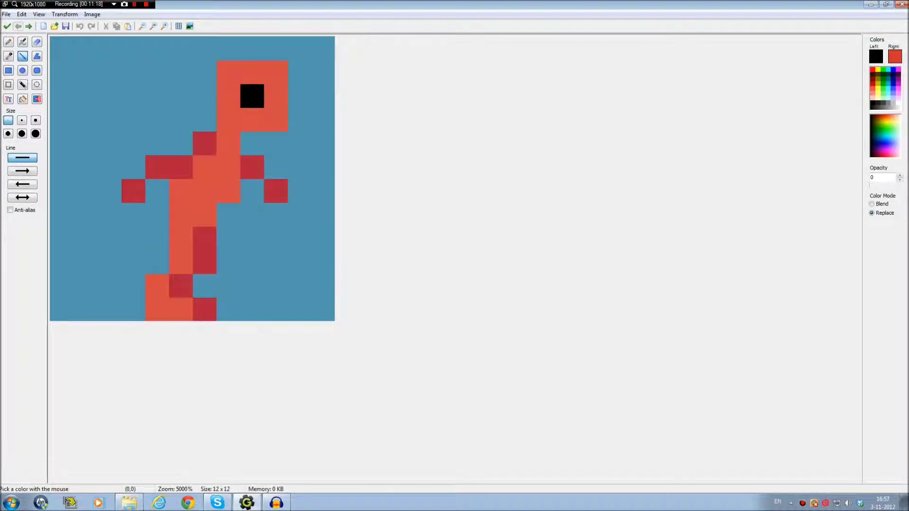
click(29, 26)
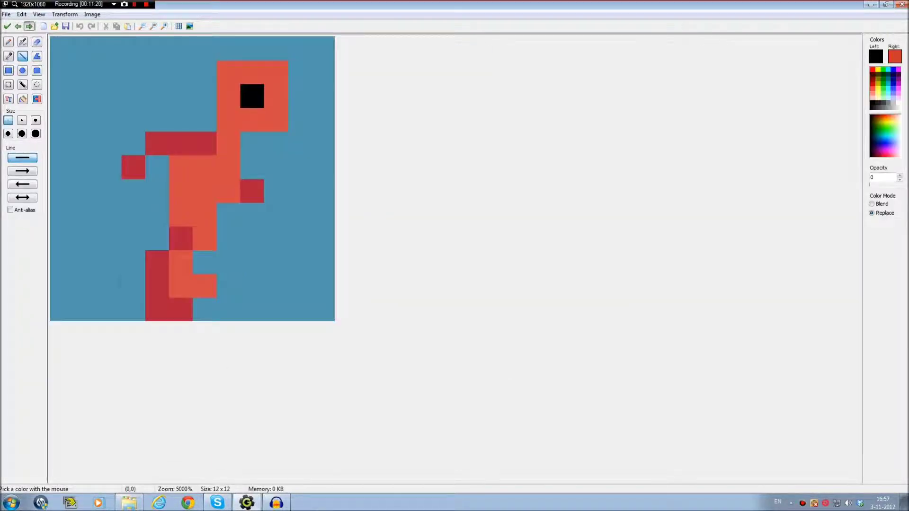
click(28, 26)
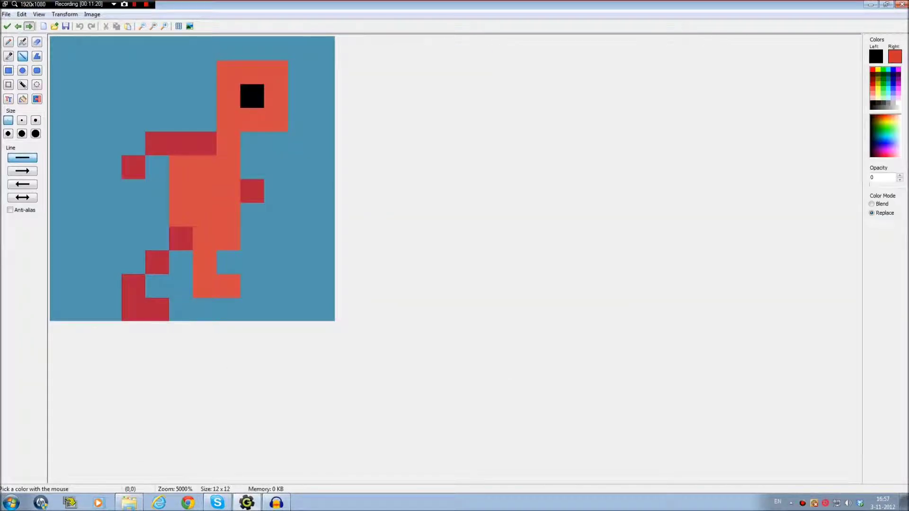
click(29, 26)
click(28, 26)
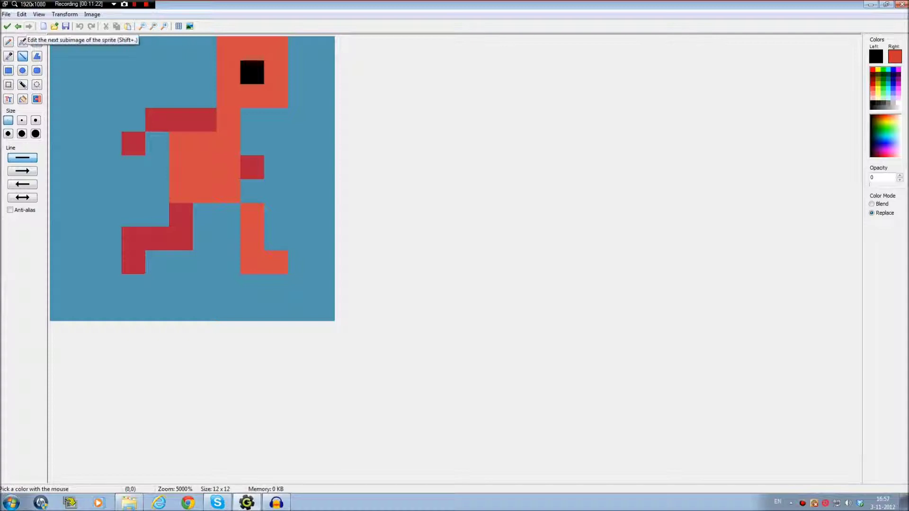
- Append a copy of the fifth frame as the sixth frame and open it with the region selection tool active
click(7, 26)
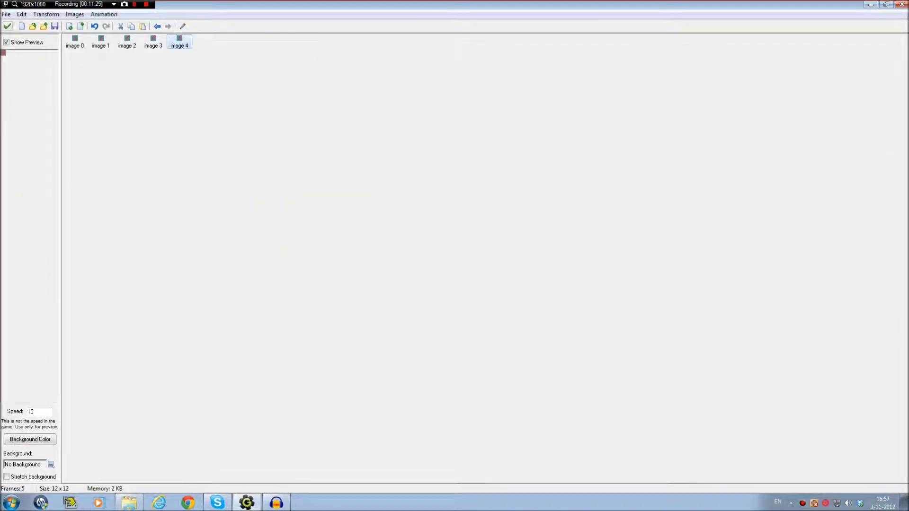
click(131, 26)
click(143, 26)
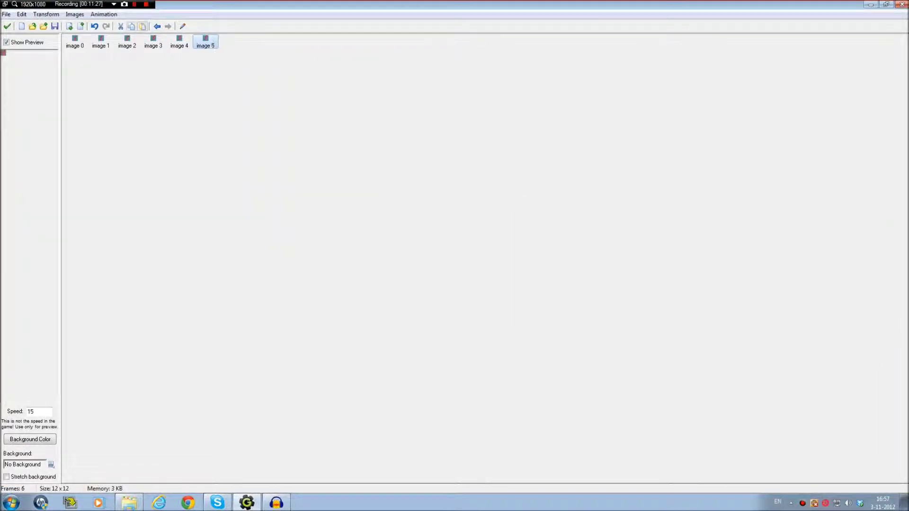
double_click(205, 41)
scroll(61, 118, up, 12)
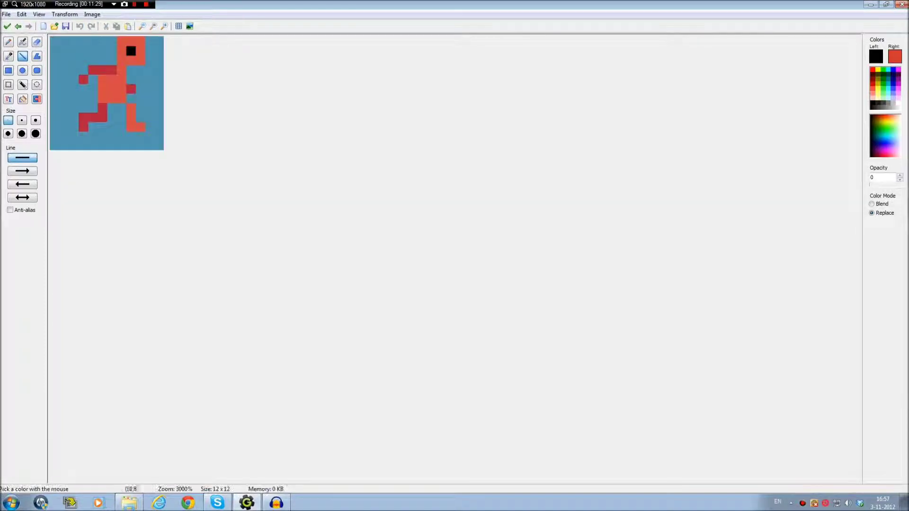
click(8, 84)
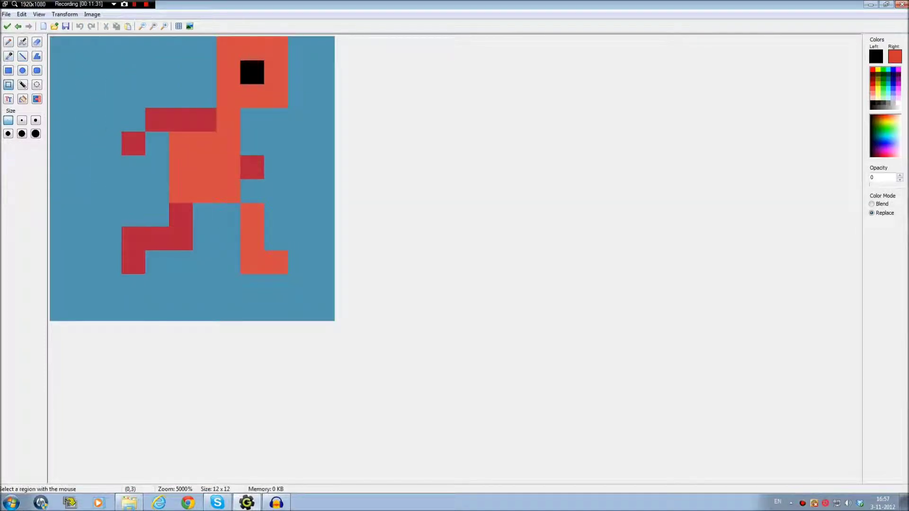
- Move the whole character down by one pixel and try adding a lighter red hip pixel behind the front thigh
drag(109, 48, 284, 284)
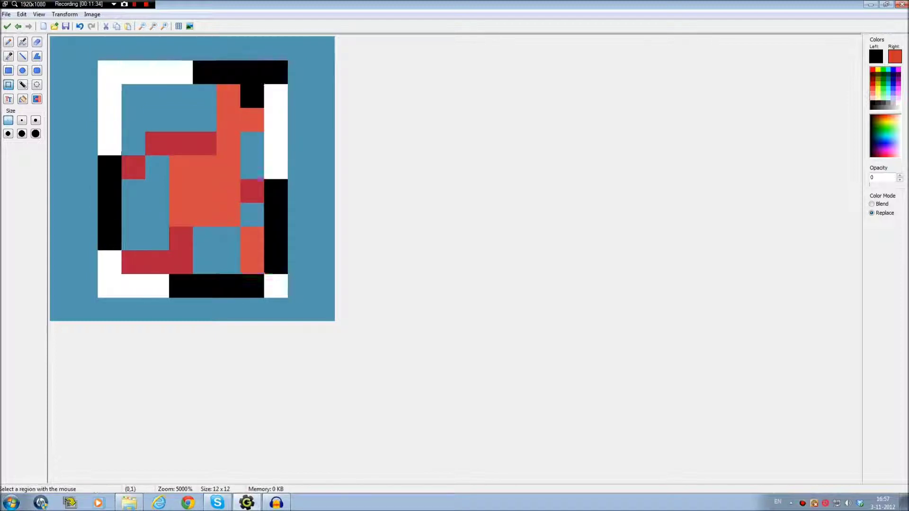
click(23, 56)
ctrl+click(252, 261)
click(227, 239)
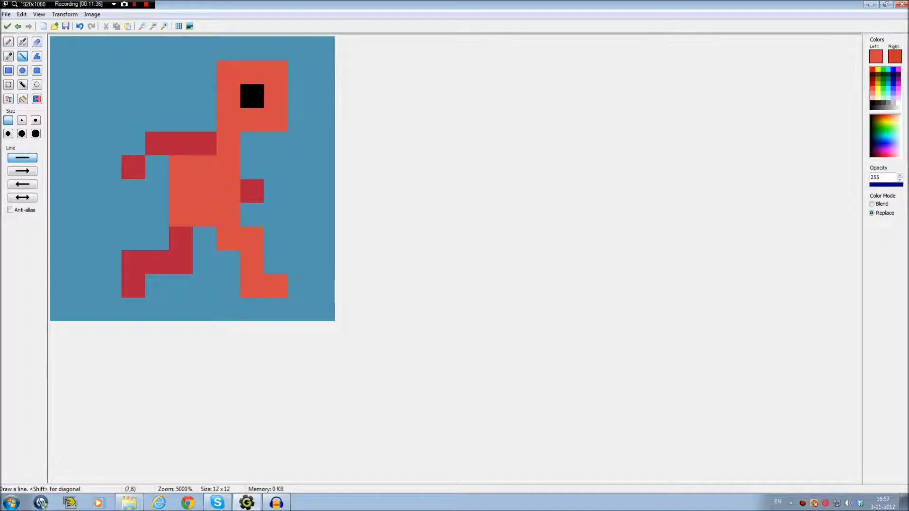
key(ctrl+z)
- Lower the front foot to the canvas's lowest row in lighter red and erase the old toe pixel above it
drag(252, 309, 275, 309)
ctrl+click(275, 262)
click(276, 285)
ctrl+click(252, 285)
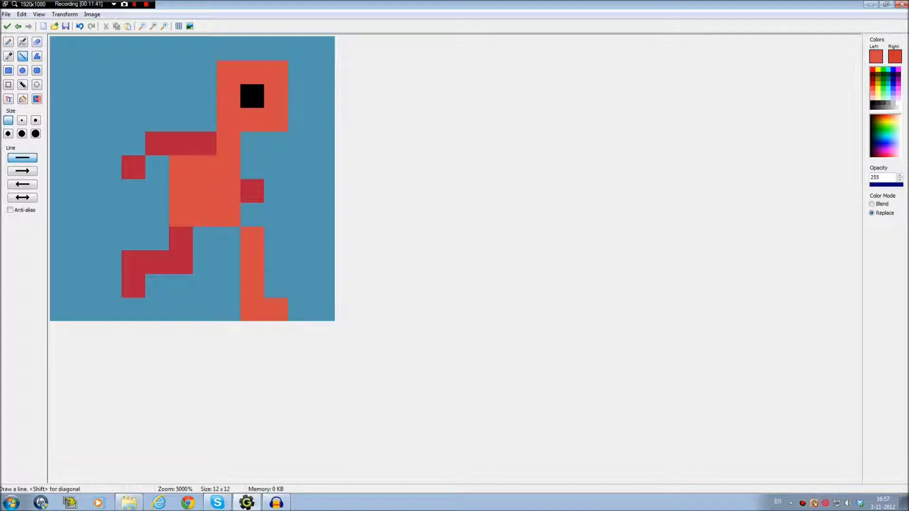
- Try to bend the front leg by shifting its uppermost pixel back one column under the torso
ctrl+click(275, 262)
mouse_move(228, 238)
mouse_down()
mouse_move(228, 261)
mouse_move(252, 262)
mouse_up()
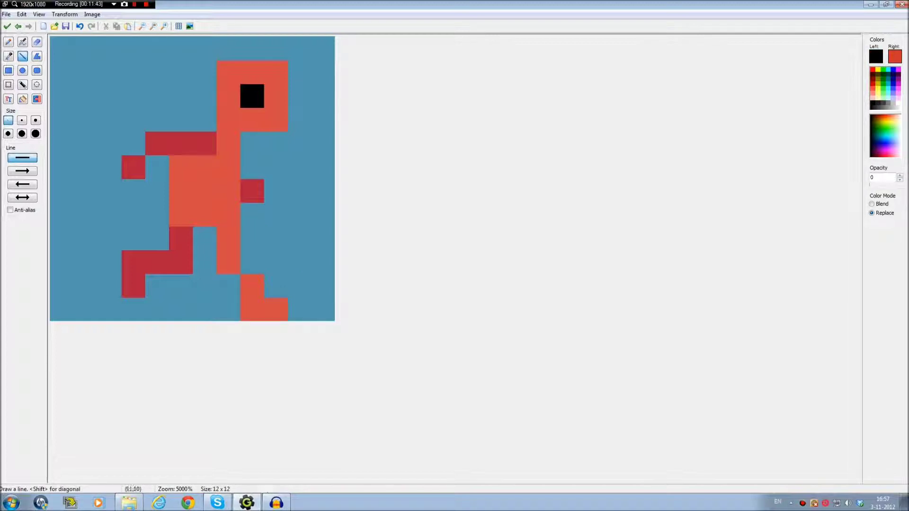
ctrl+click(252, 286)
click(252, 262)
ctrl+click(204, 262)
click(228, 262)
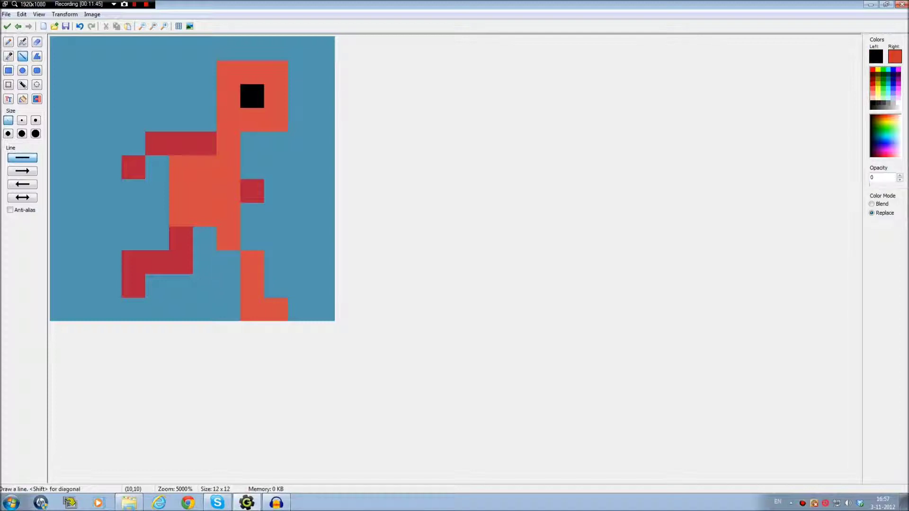
- Compare with the fifth frame and redraw the front leg as a straight column just ahead of the torso
click(18, 26)
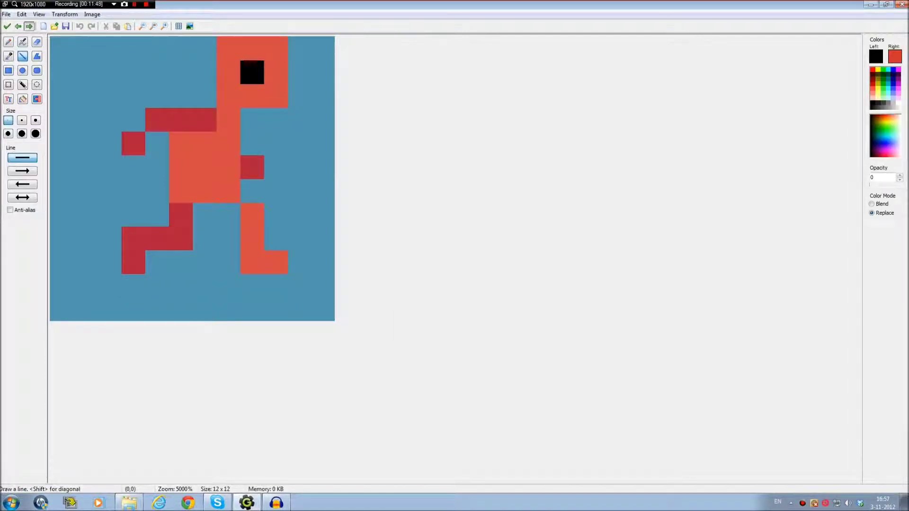
click(28, 26)
ctrl+click(252, 263)
drag(252, 262, 252, 215)
ctrl+click(228, 262)
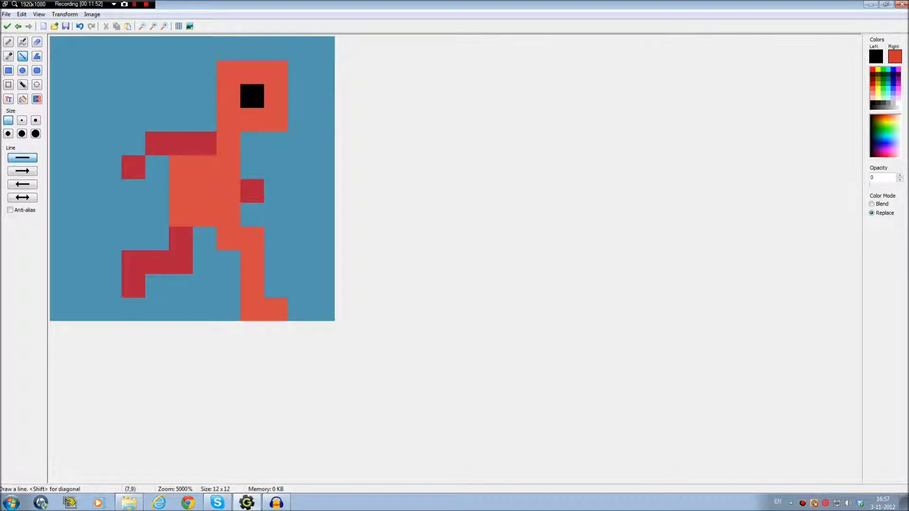
- Move the rear leg forward by one pixel and compare the pose with the fifth frame
click(8, 84)
mouse_move(109, 238)
mouse_down()
mouse_move(180, 286)
mouse_move(204, 286)
mouse_up()
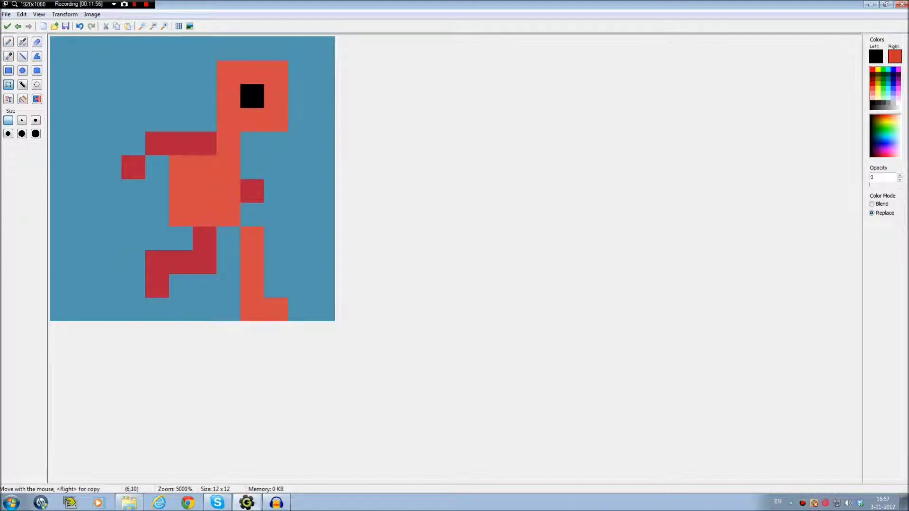
click(18, 26)
click(29, 26)
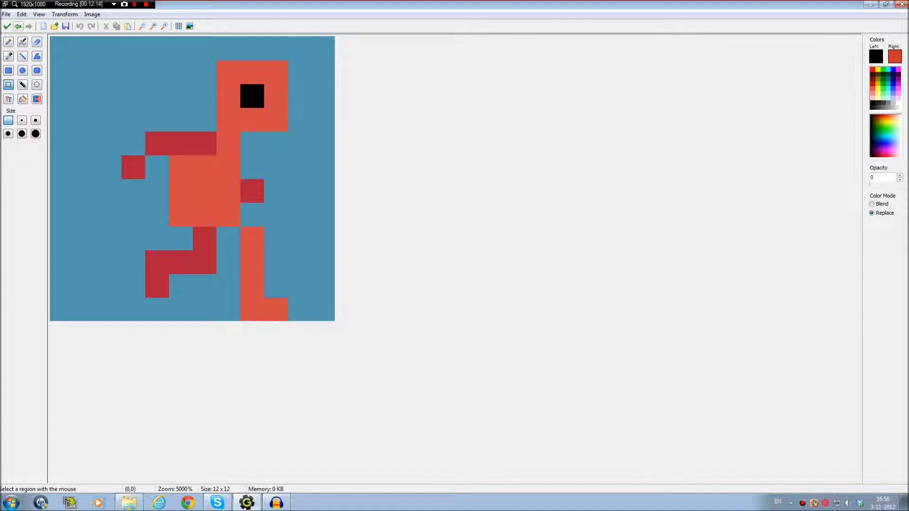
click(18, 26)
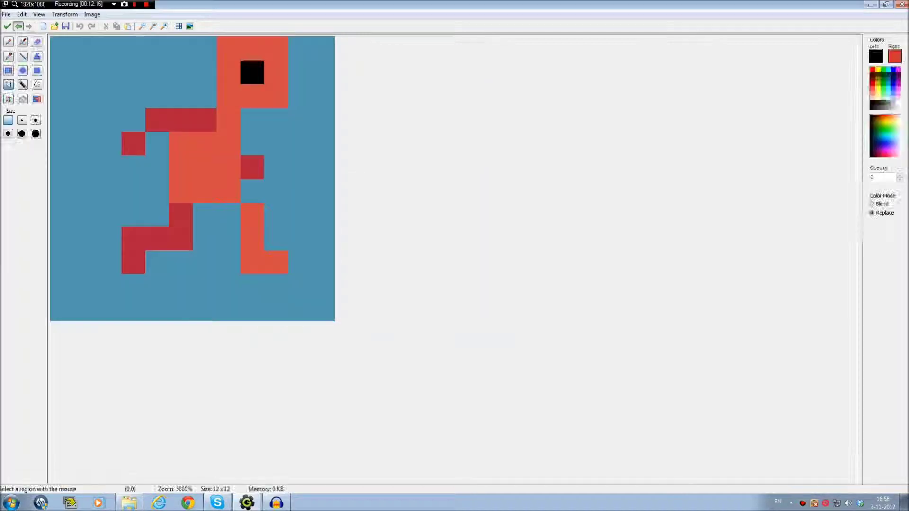
click(29, 26)
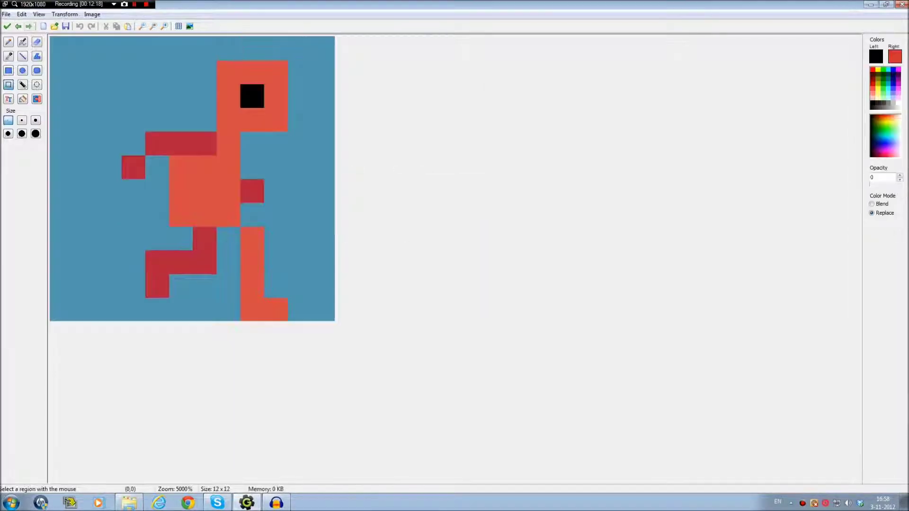
click(18, 26)
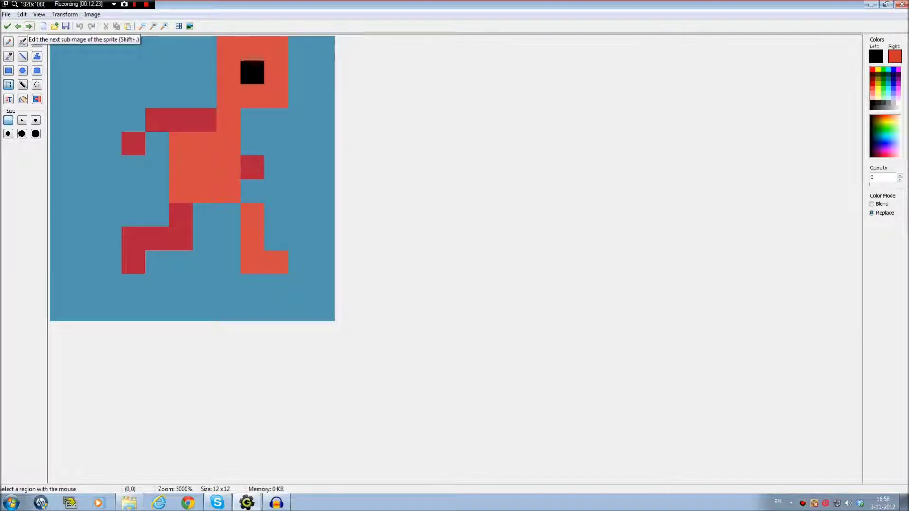
click(29, 26)
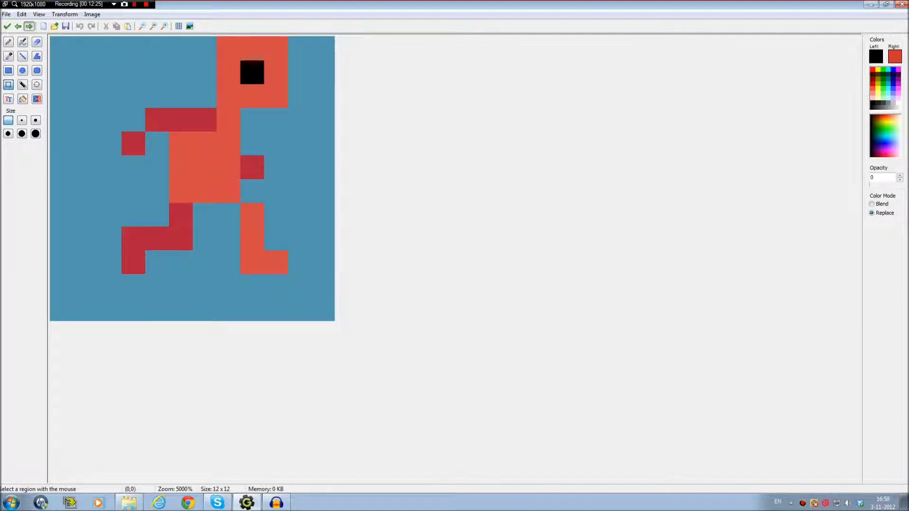
- Move the front leg back by one pixel to sit under the torso's front edge, check it against the fifth frame, and return to the frame overview
mouse_move(252, 238)
mouse_down()
mouse_move(300, 309)
mouse_move(275, 309)
mouse_up()
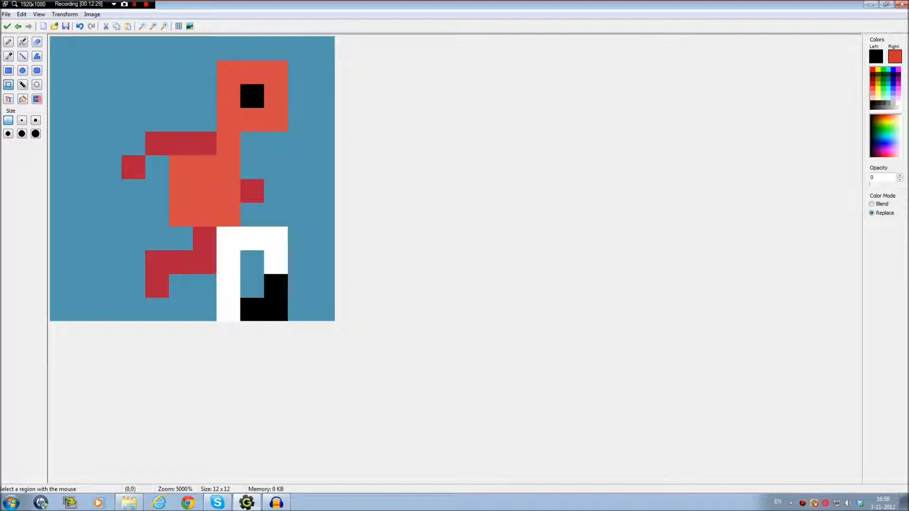
click(18, 26)
click(28, 26)
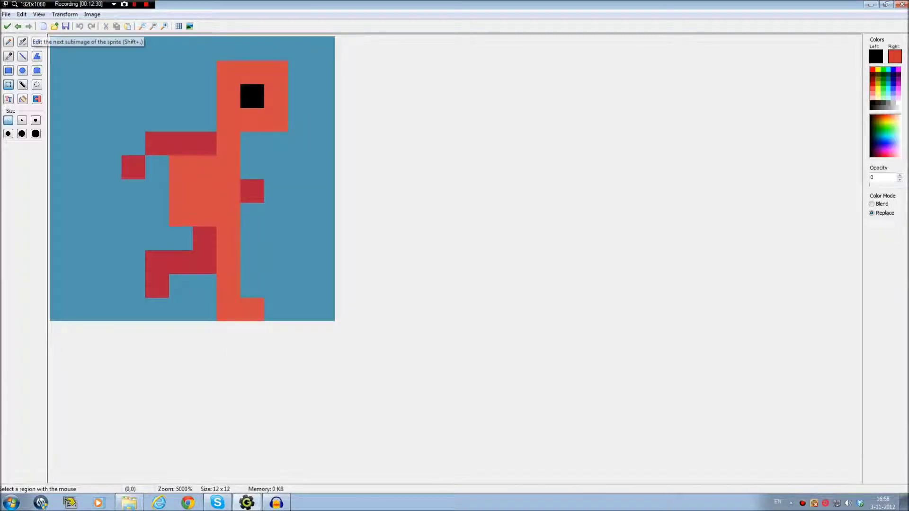
click(28, 26)
click(7, 26)
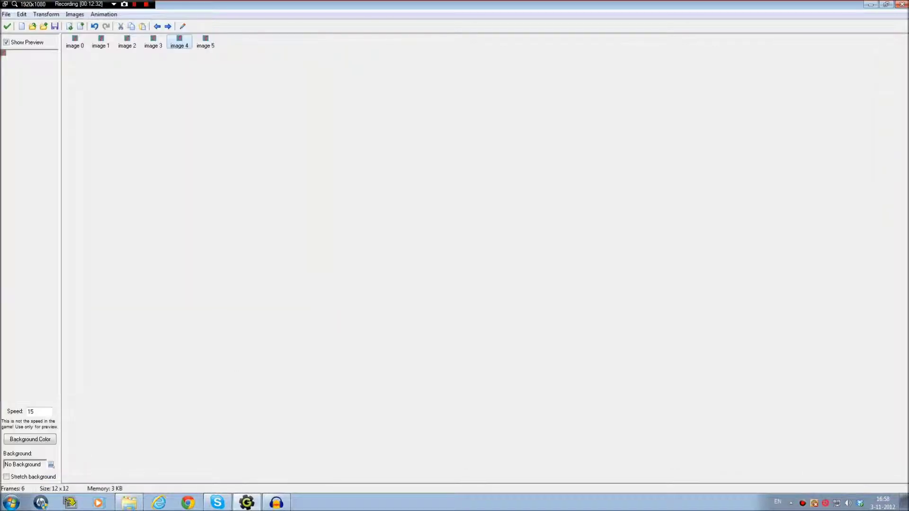
- Insert a copy of the fifth frame right after it and open the copy enlarged for editing
click(131, 26)
click(142, 26)
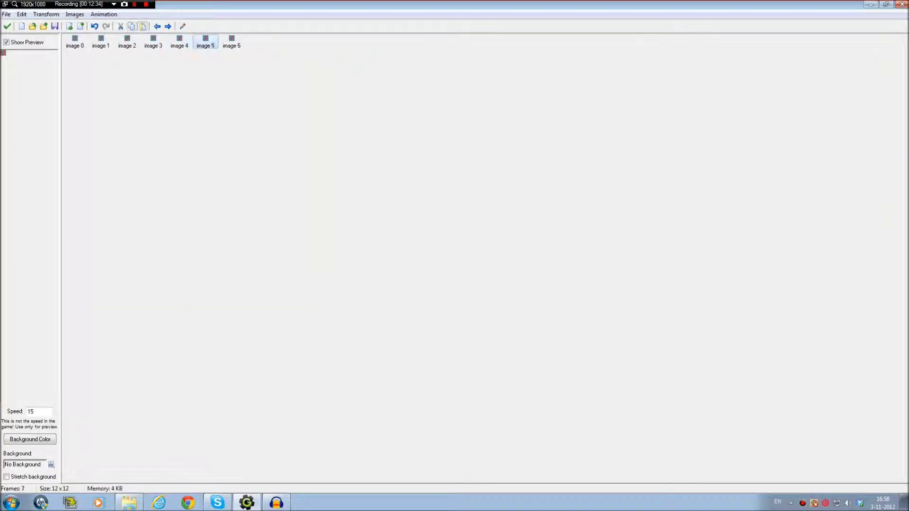
double_click(205, 42)
scroll(205, 41, up, 4)
scroll(64, 50, up, 9)
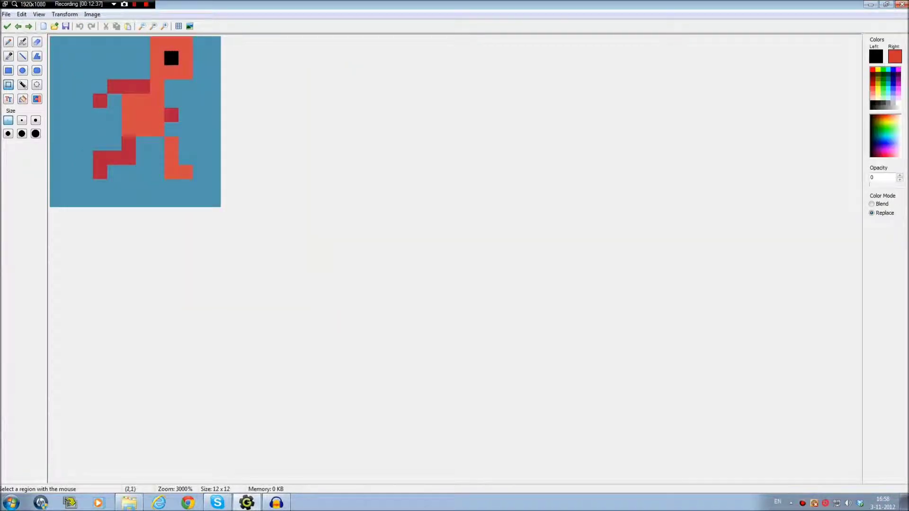
- Move the whole character down by one pixel in the new frame and compare it with the neighbouring frames
drag(95, 65, 232, 198)
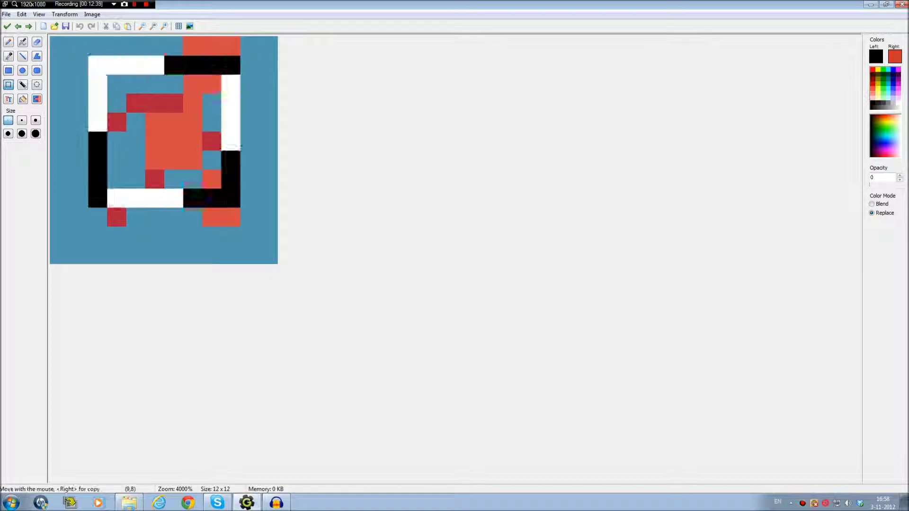
mouse_move(97, 46)
mouse_down()
mouse_move(231, 216)
mouse_move(187, 222)
mouse_up()
click(18, 26)
click(29, 26)
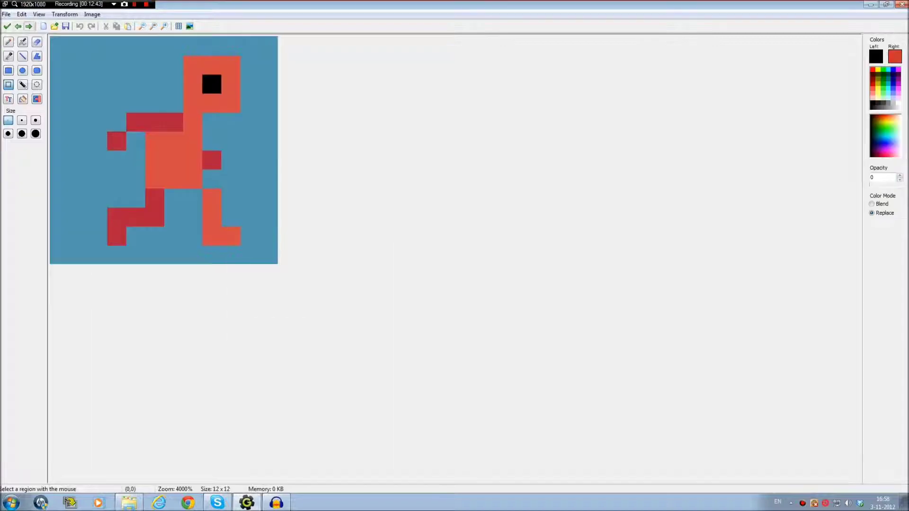
click(29, 26)
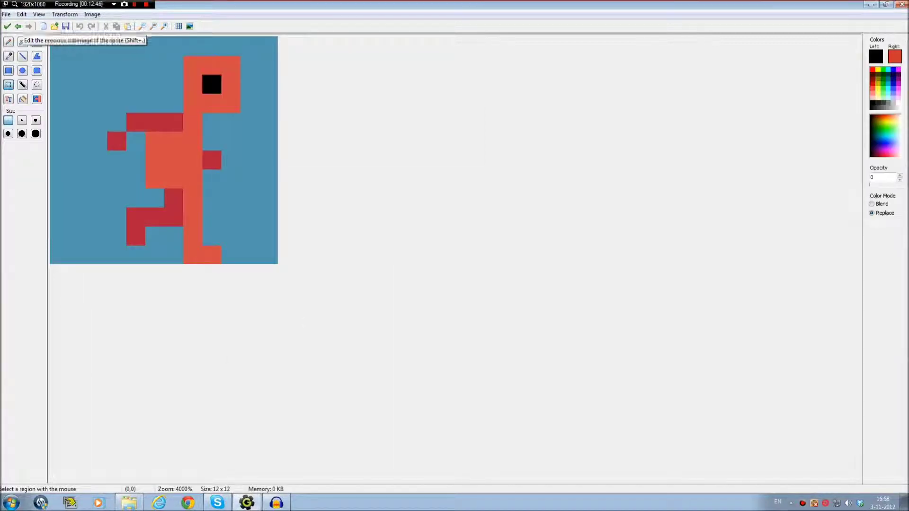
click(18, 26)
- Lower the front leg by one pixel, try filling the gap at the hip, and undo the last fill before returning to the frame overview
drag(211, 198, 212, 236)
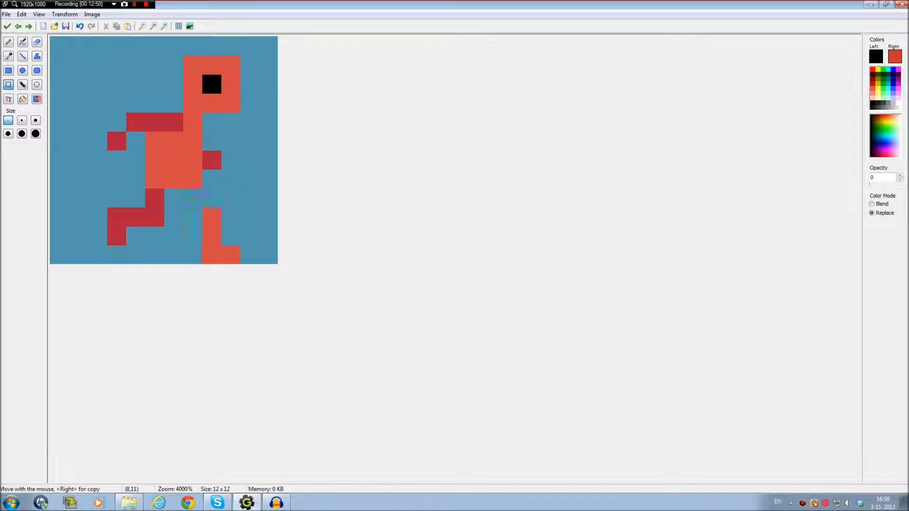
click(23, 57)
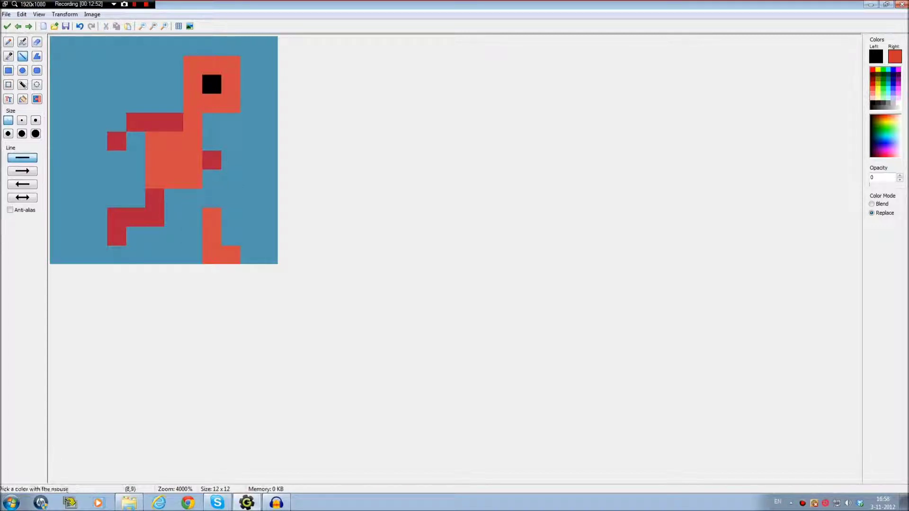
ctrl+click(185, 175)
click(196, 194)
key(ctrl+z)
click(211, 198)
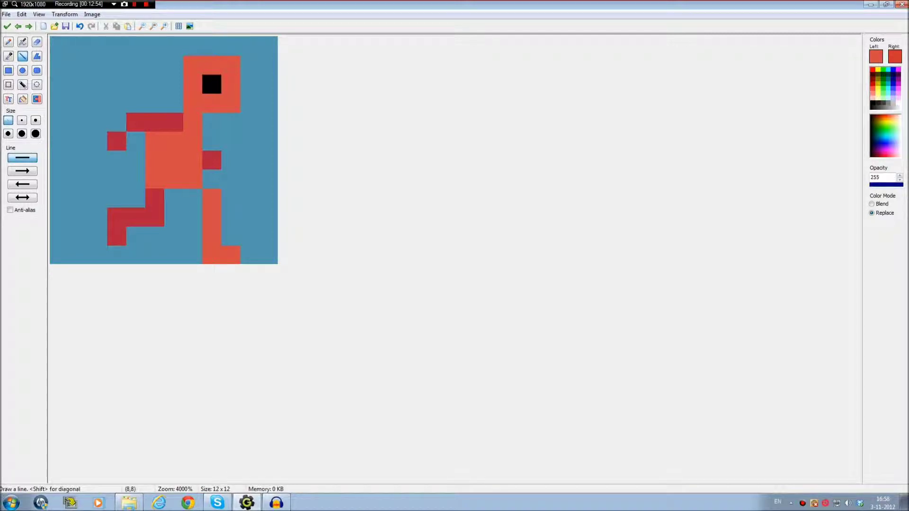
key(ctrl+z)
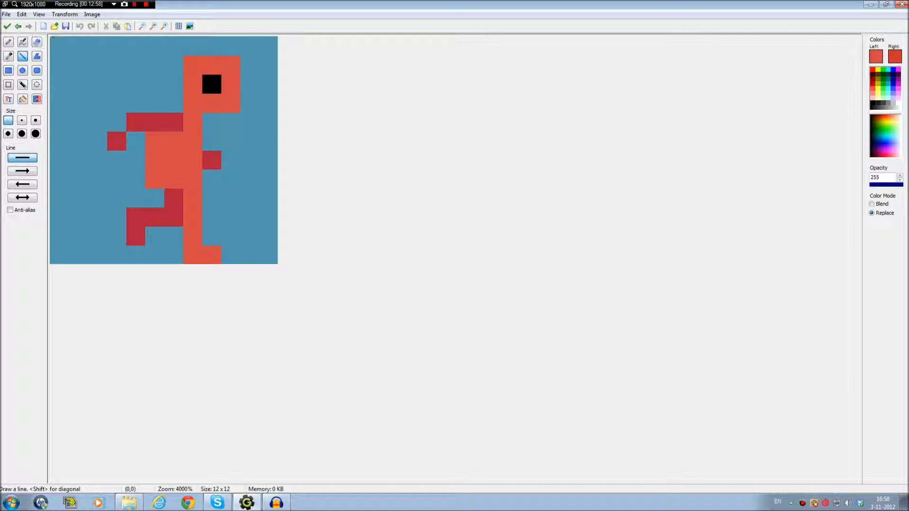
click(18, 26)
click(18, 26)
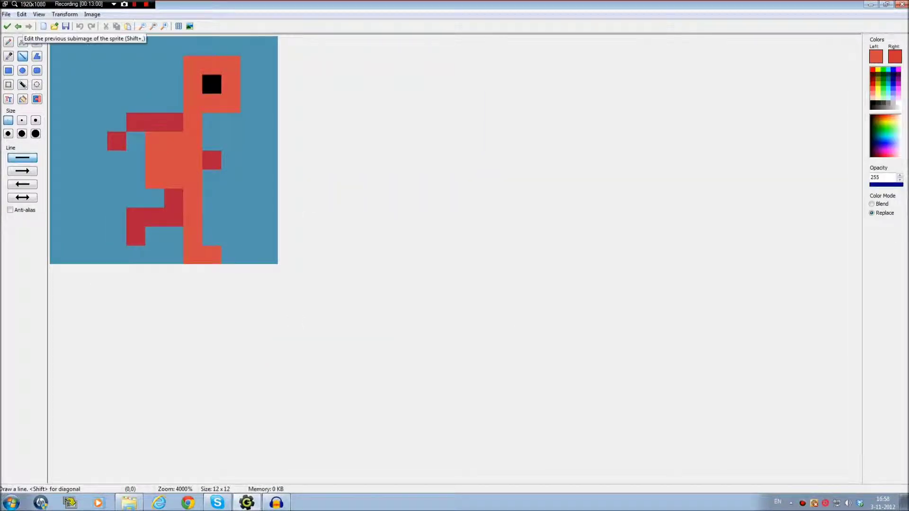
click(7, 26)
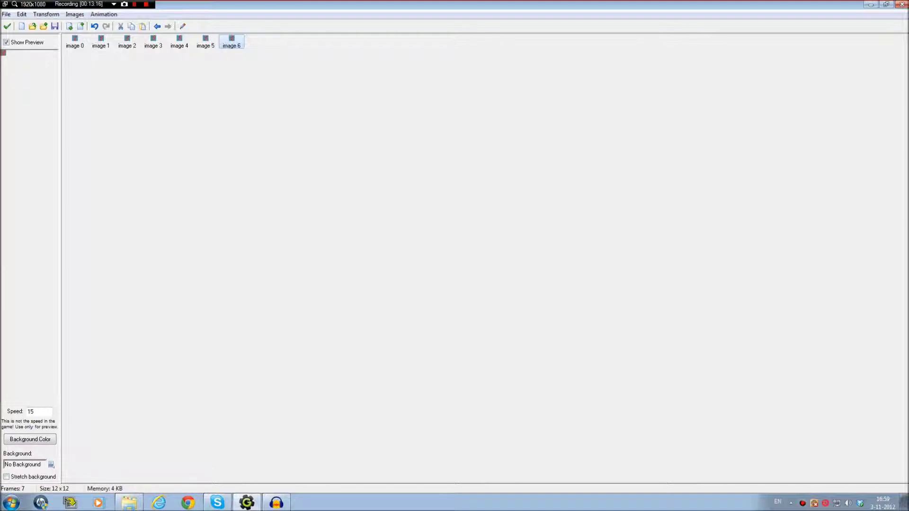
- Step through the running animation from the first frame to the last twice to check how the motion flows
double_click(75, 42)
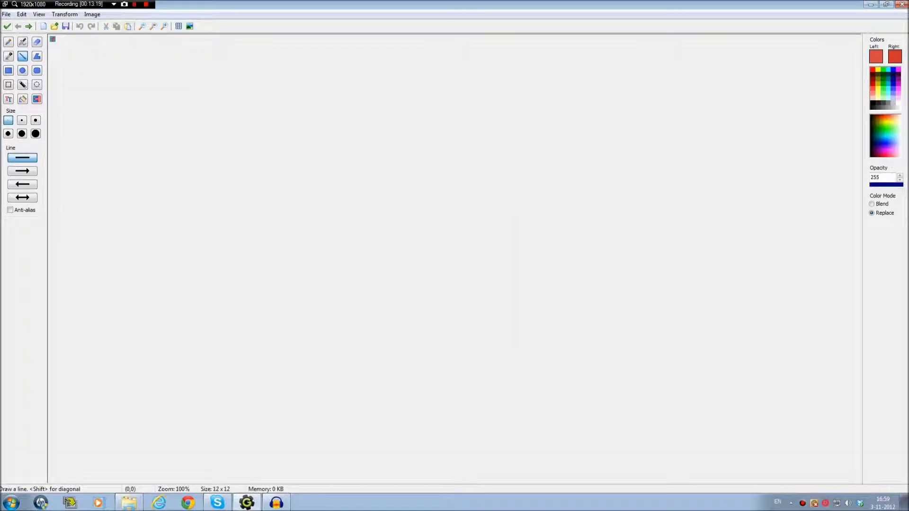
scroll(56, 50, up, 11)
click(28, 26)
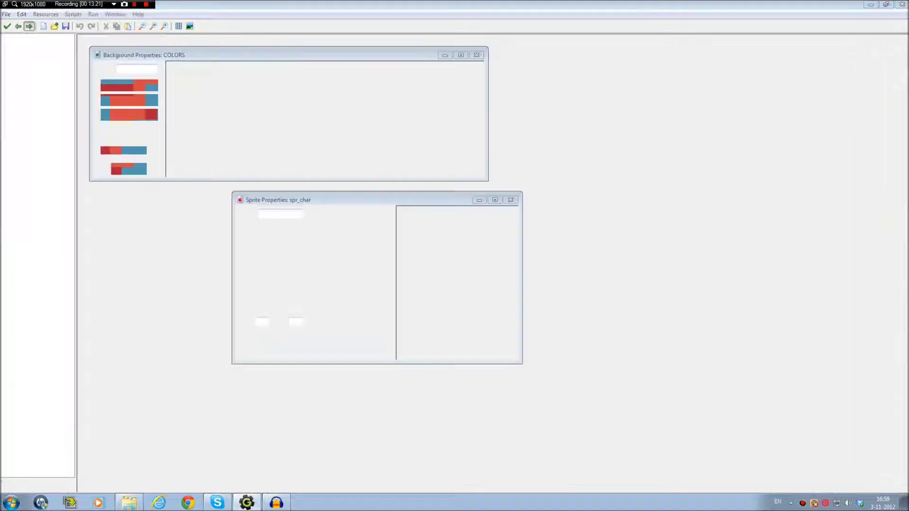
click(29, 26)
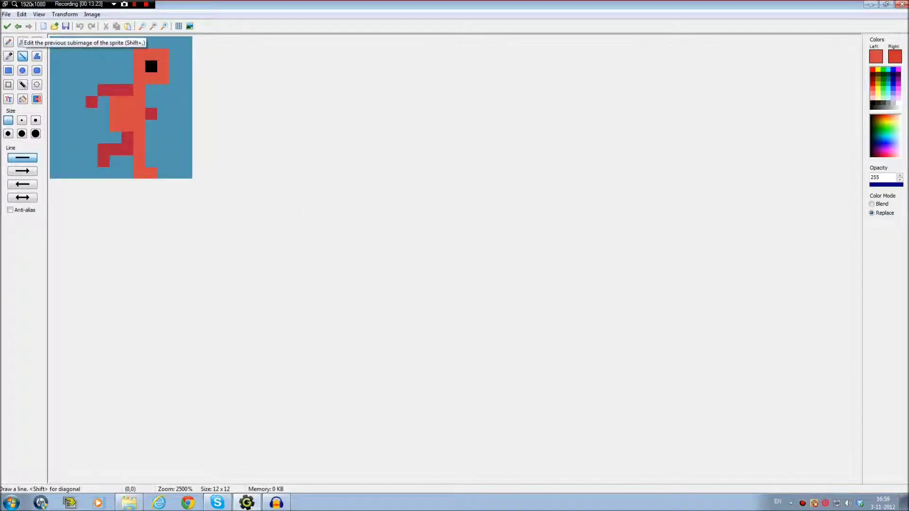
click(7, 26)
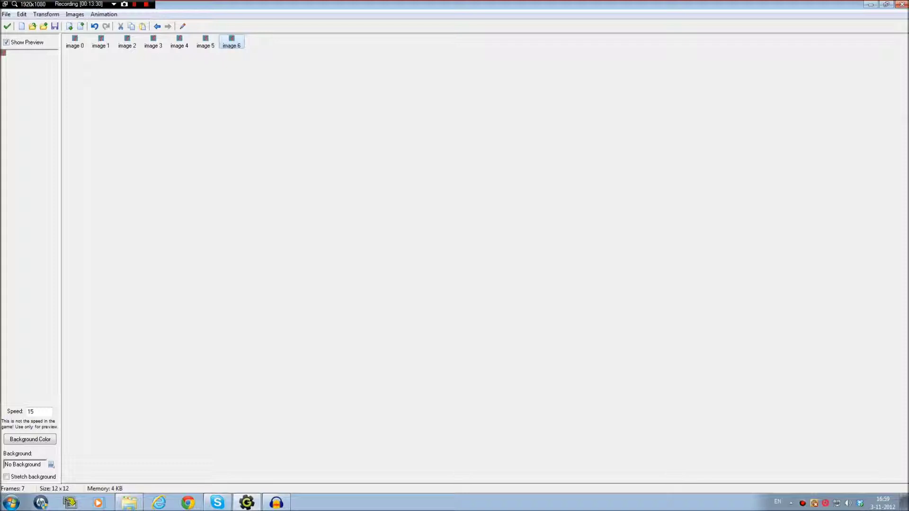
double_click(75, 41)
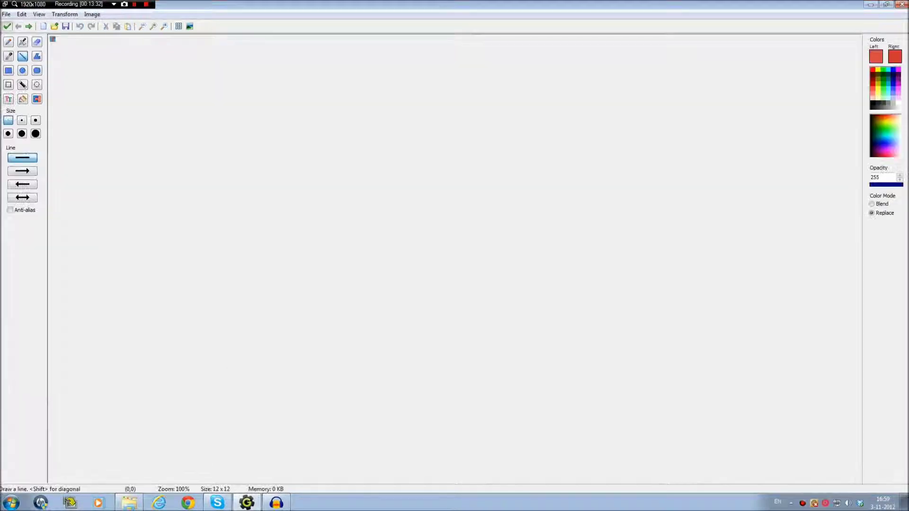
scroll(85, 109, up, 8)
scroll(78, 85, up, 3)
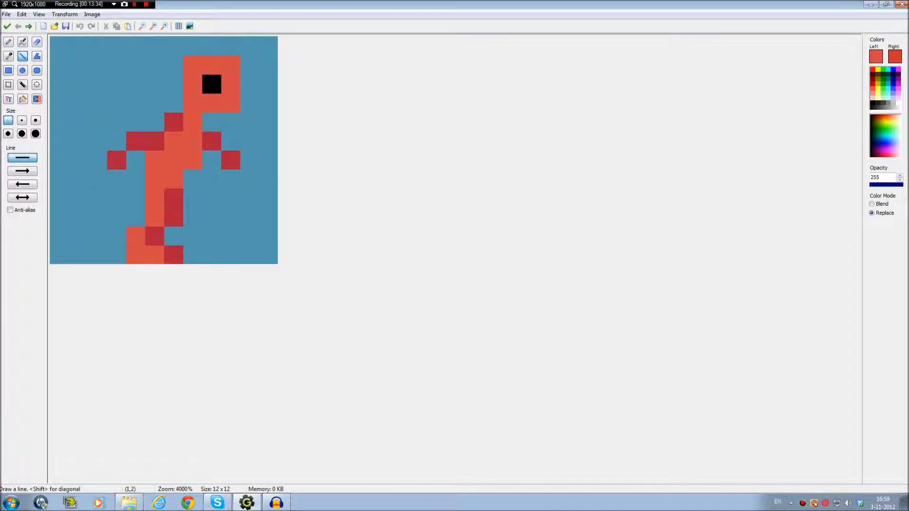
click(29, 26)
click(29, 26)
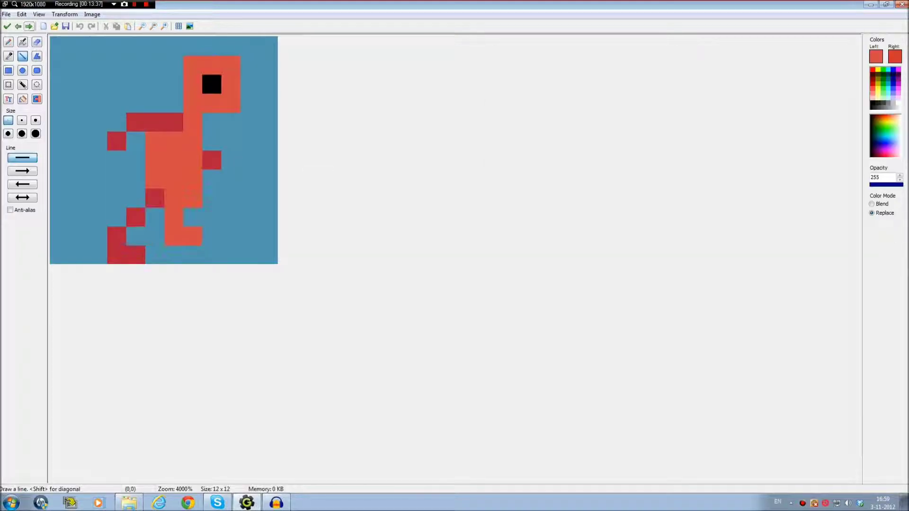
click(29, 26)
click(28, 26)
click(28, 27)
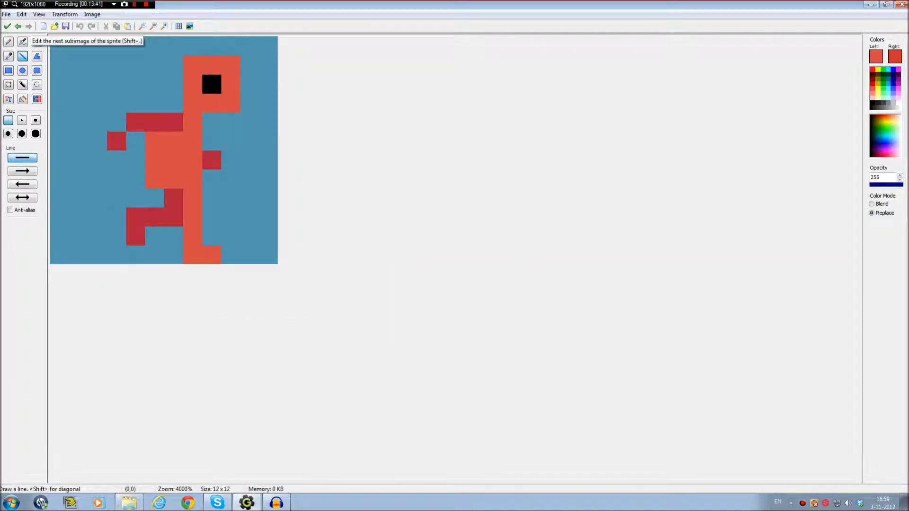
click(7, 26)
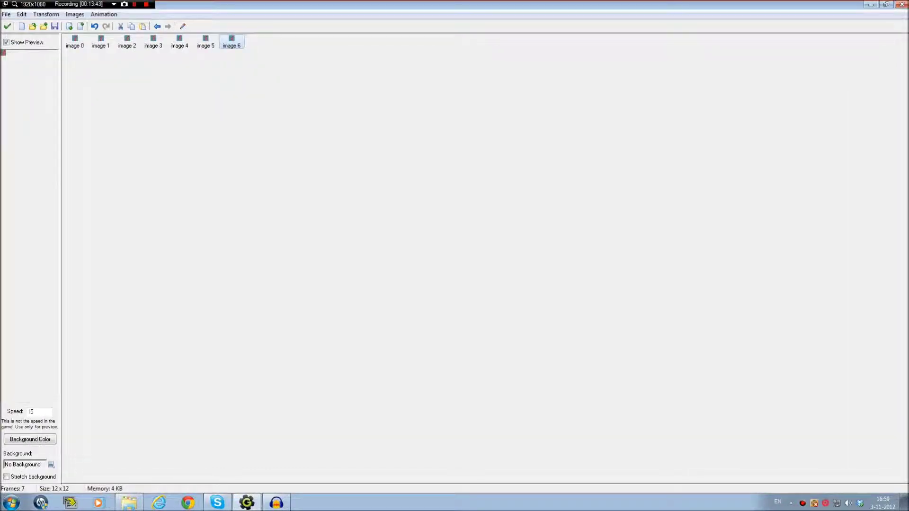